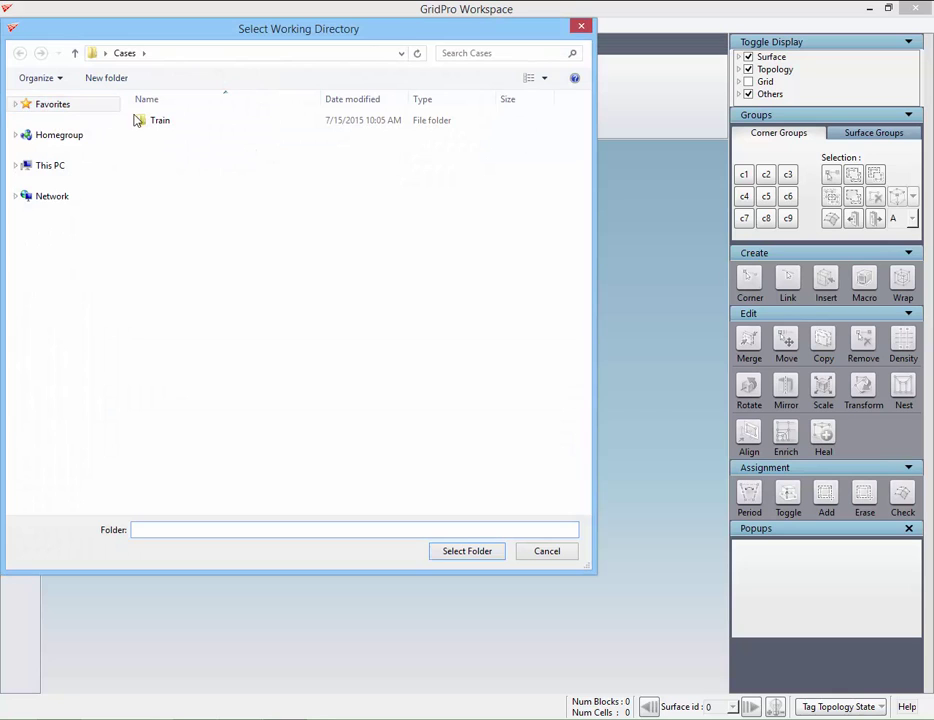
Step: Set the Train folder as the working directory and create a new 3D topology
double_click(142, 121)
left_click(486, 554)
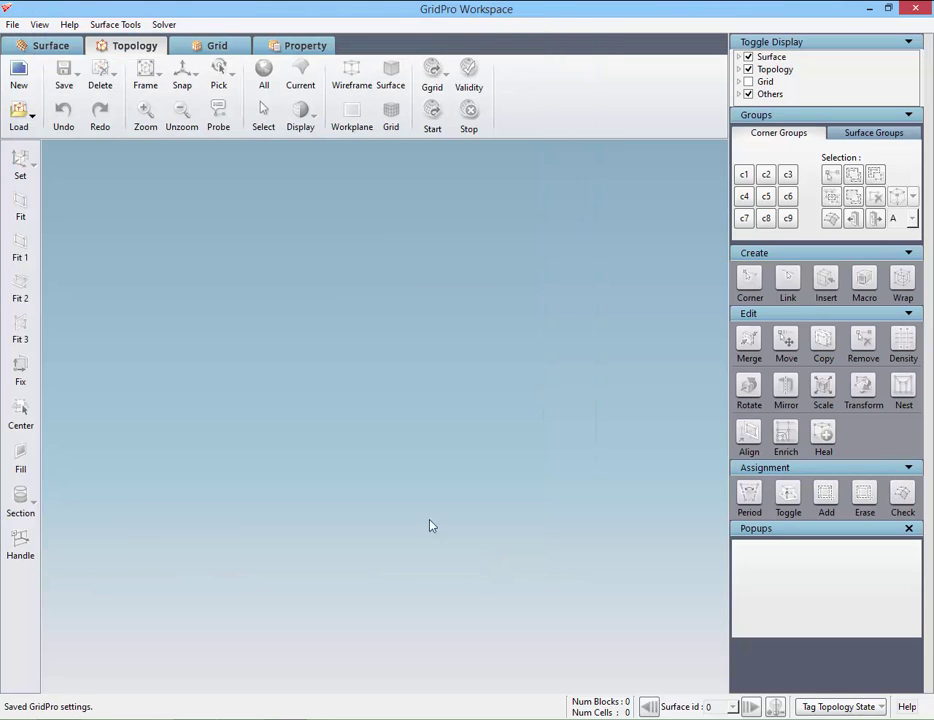
left_click(27, 81)
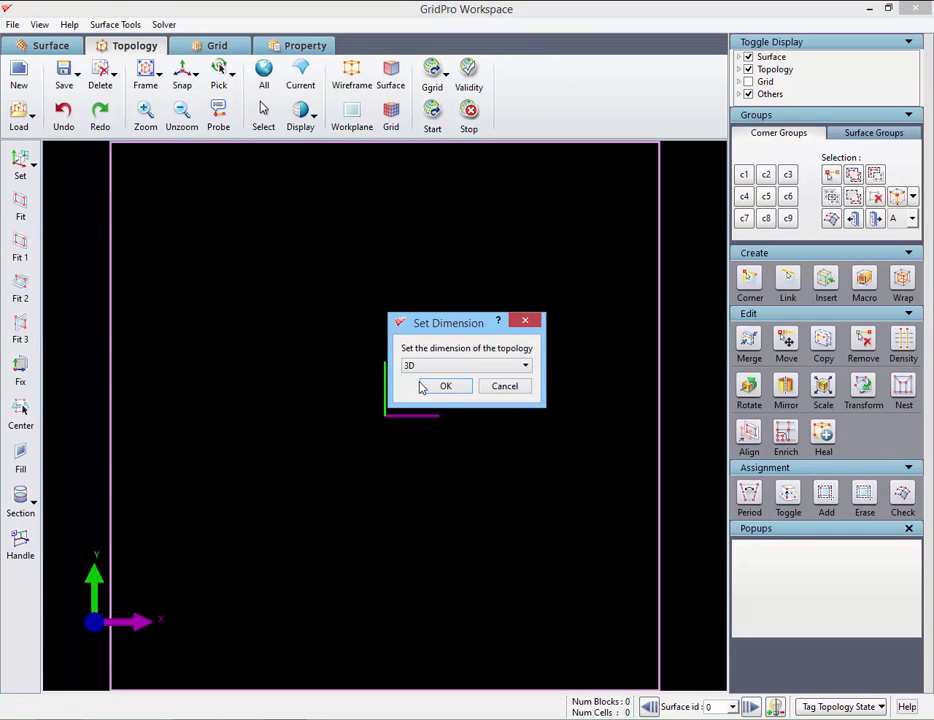
left_click(430, 386)
Step: Load the topology file step1.fra from the Train folder
left_click(28, 118)
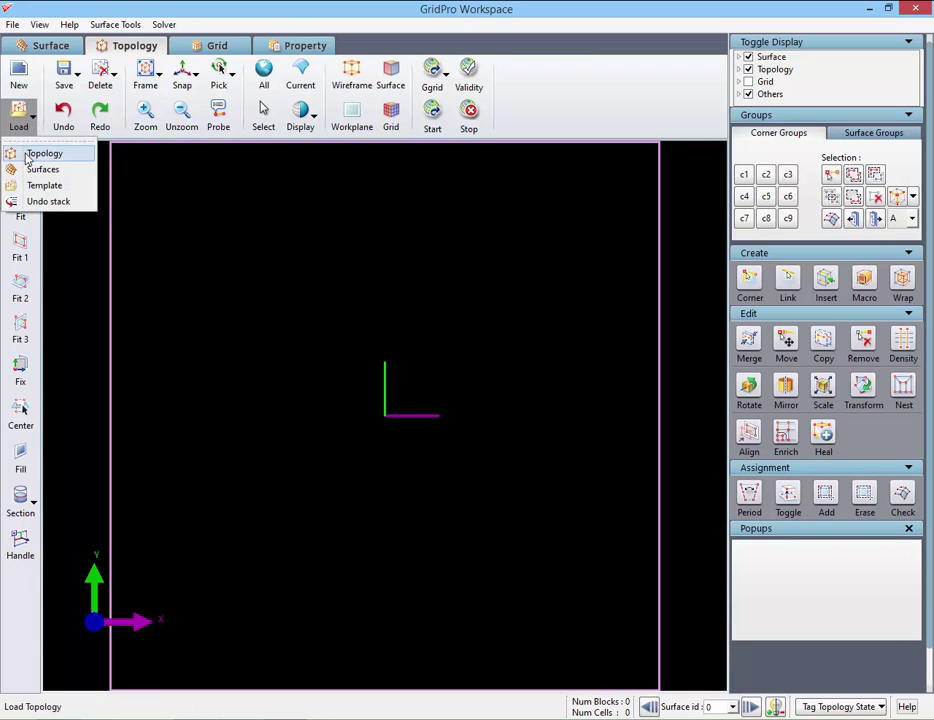
left_click(36, 152)
left_click(200, 122)
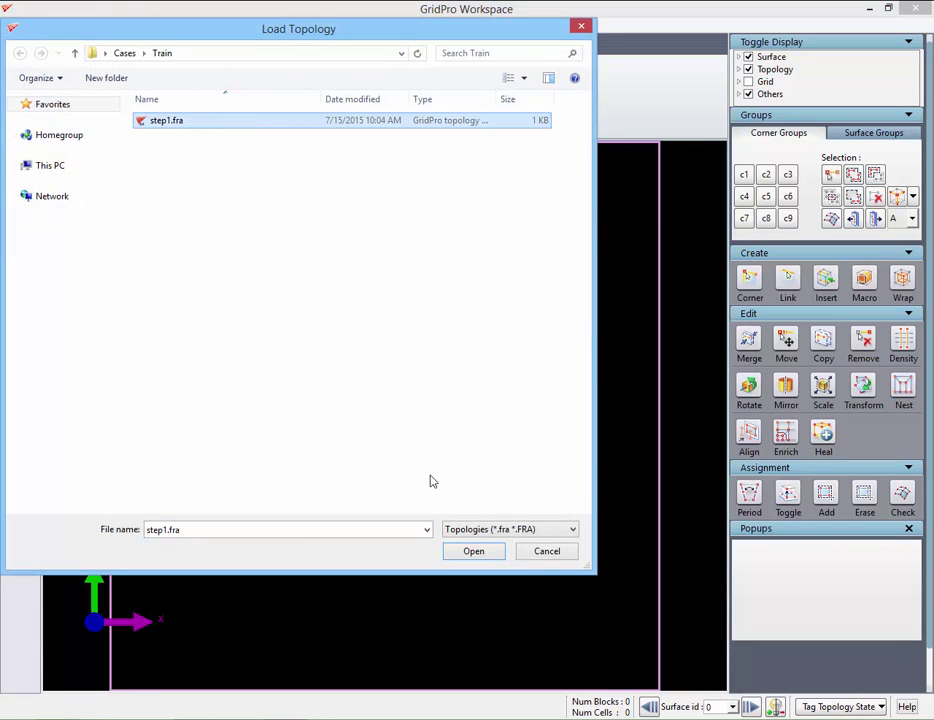
left_click(470, 551)
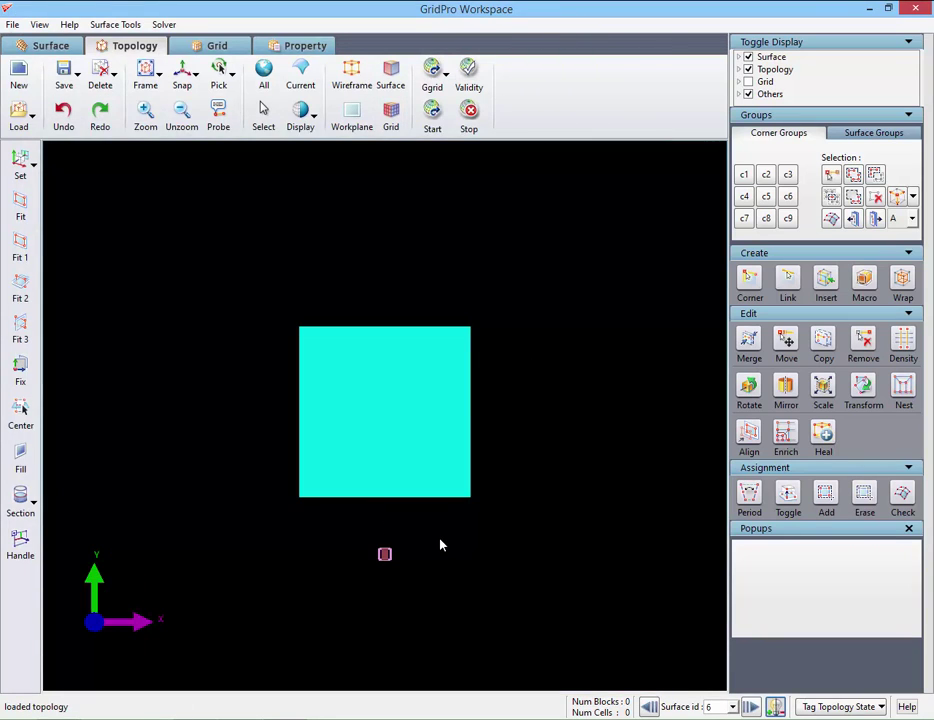
Step: Make the long train body surface current and place the centre of rotation on its slanted end face
left_click_drag(321, 453, 462, 556)
scroll(455, 495, "down", 4)
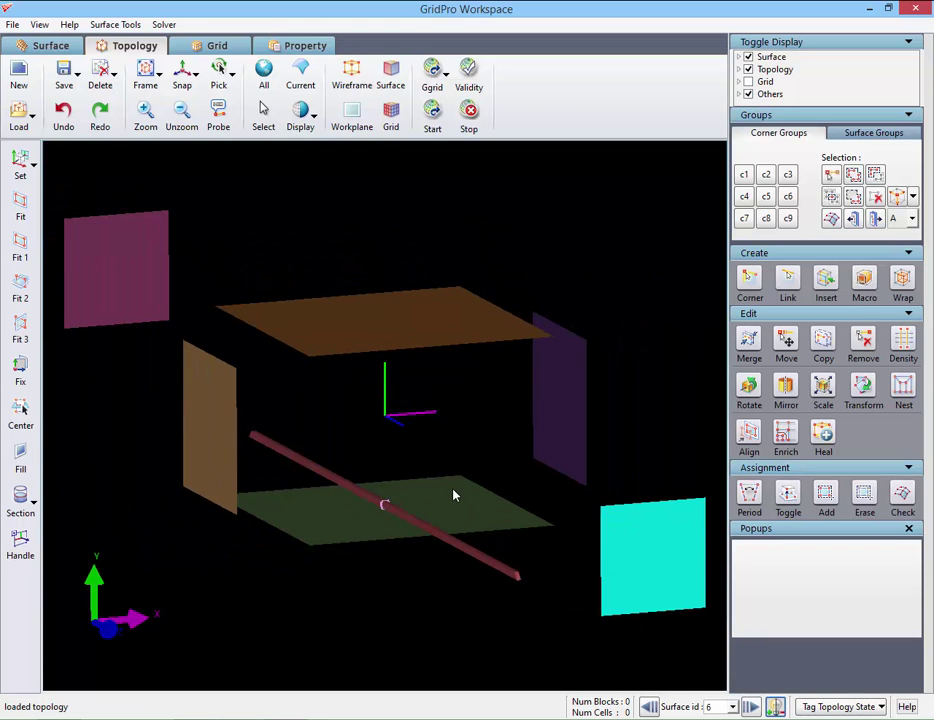
scroll(514, 582, "up", 6)
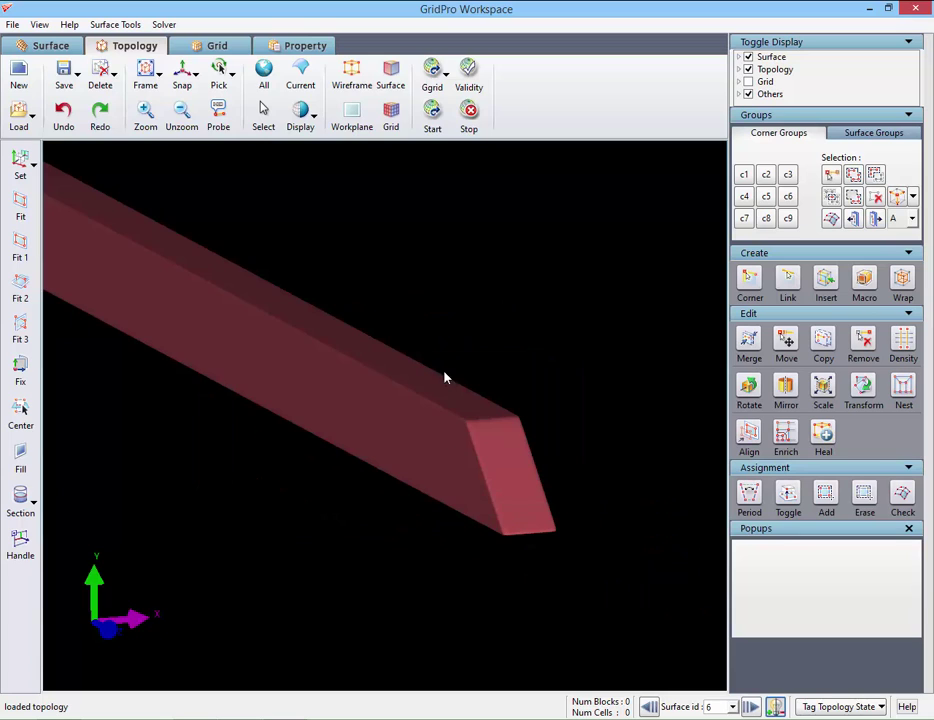
scroll(445, 377, "up", 4)
right_click(384, 455)
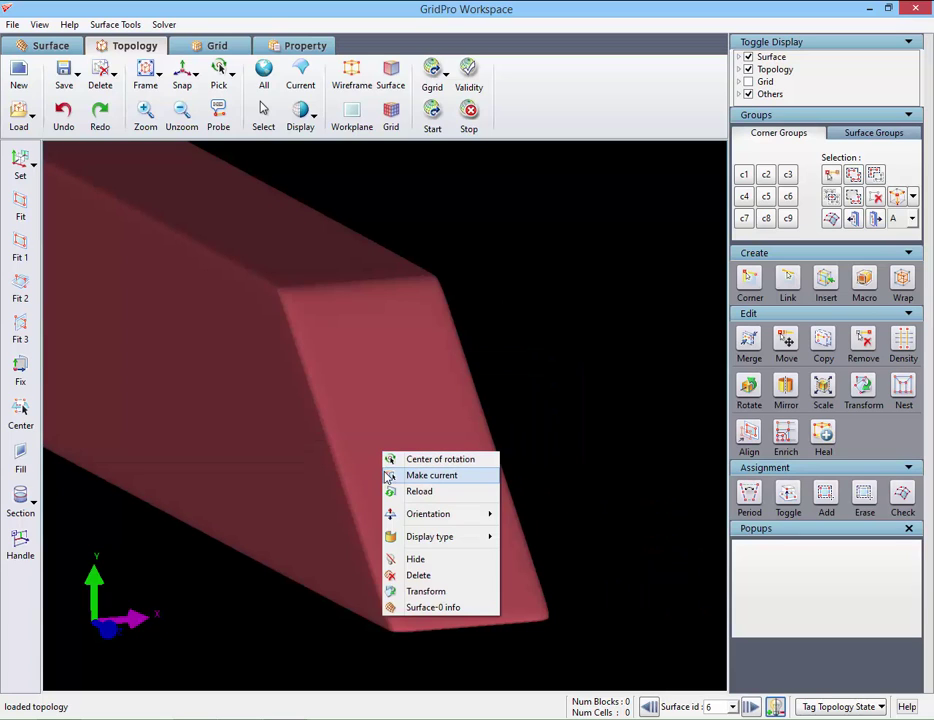
left_click(386, 473)
right_click(384, 468)
left_click(385, 469)
scroll(413, 484, "down", 3)
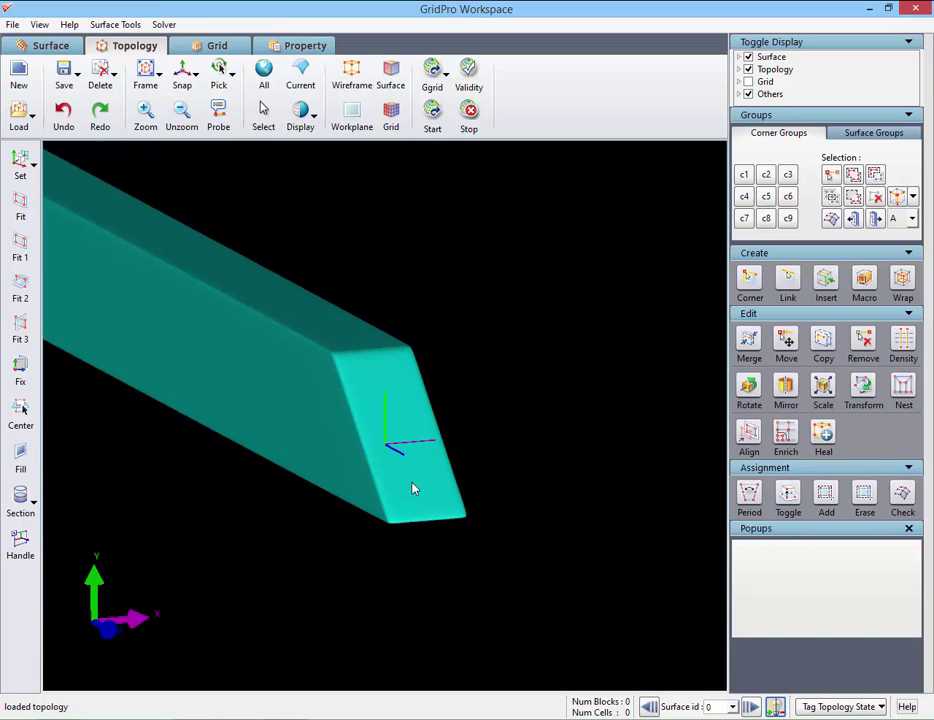
Step: Examine the train body along its length, rotating about its far end, and the boundary surfaces around it
left_click_drag(413, 487, 435, 593)
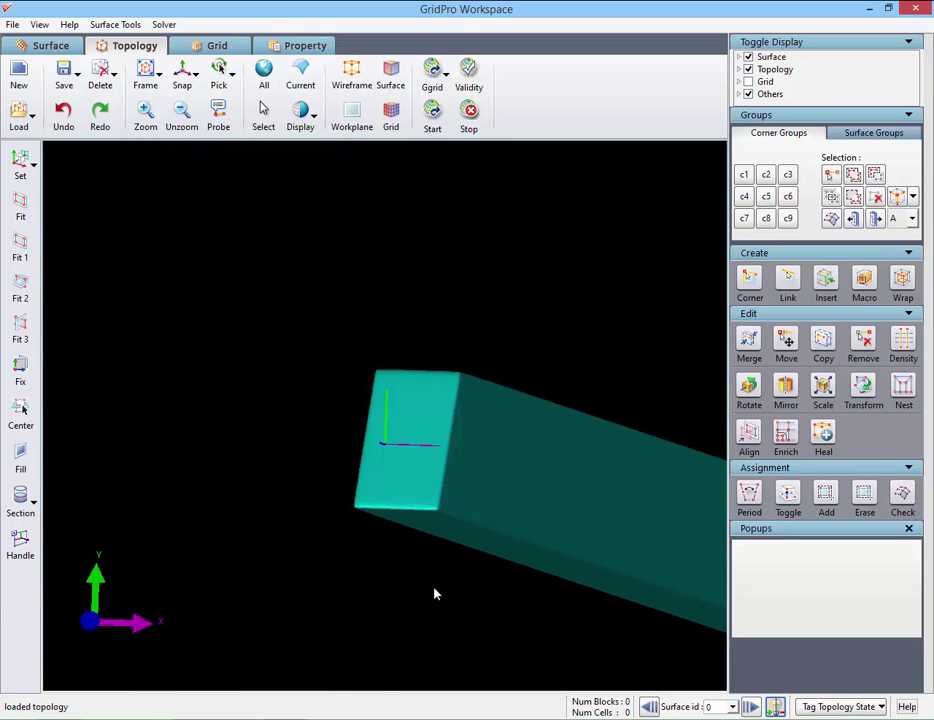
scroll(548, 573, "down", 4)
middle_click_drag(290, 480, 70, 478)
left_click_drag(473, 467, 484, 519)
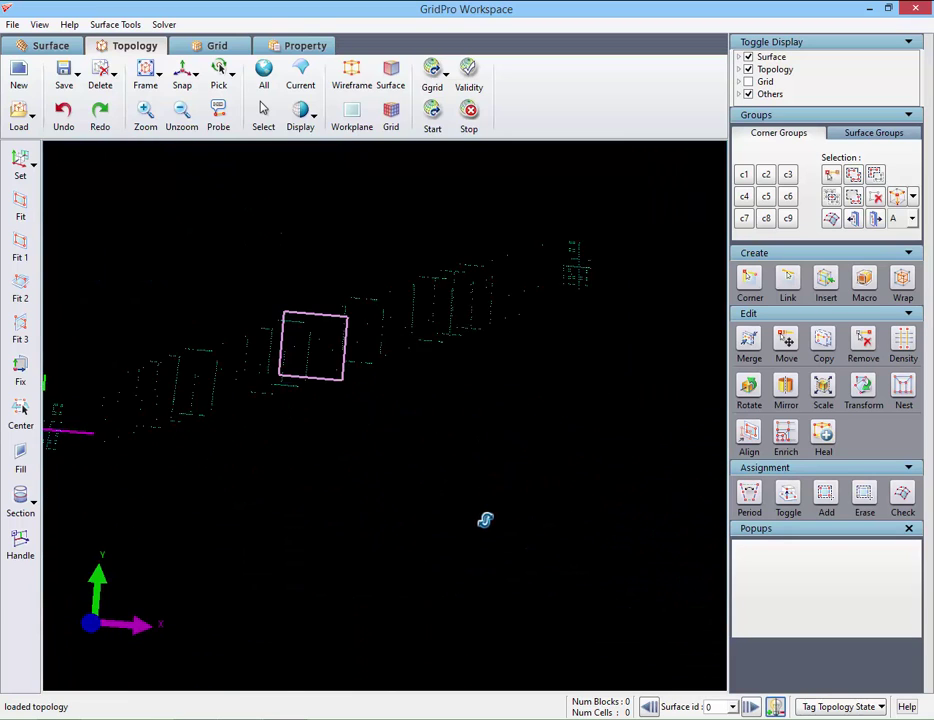
left_click_drag(349, 447, 309, 438)
right_click(309, 438)
left_click(328, 441)
left_click_drag(407, 448, 260, 465)
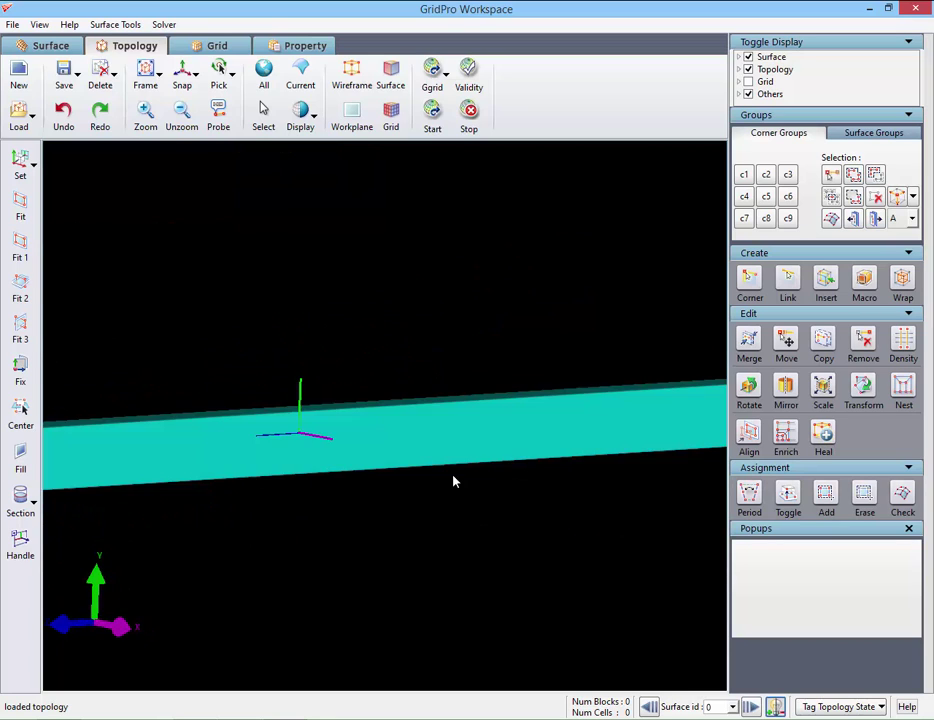
left_click_drag(310, 550, 250, 555)
mouse_move(395, 539)
left_mouse_down()
mouse_move(125, 555)
mouse_move(361, 505)
mouse_move(288, 513)
mouse_move(150, 541)
mouse_move(559, 481)
left_mouse_up()
scroll(213, 544, "down", 5)
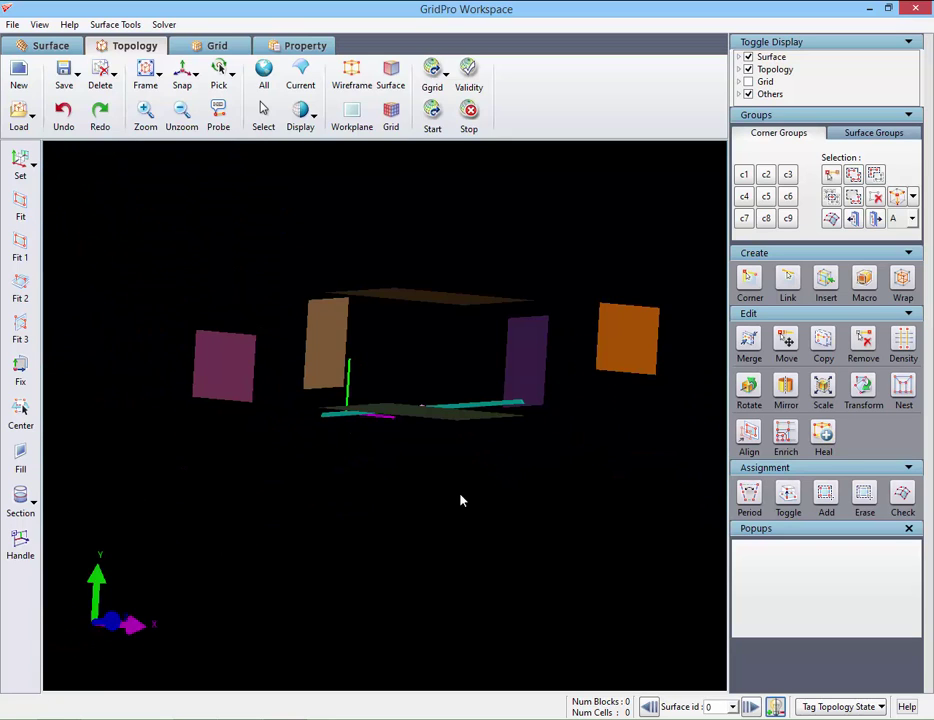
left_click_drag(364, 538, 682, 599)
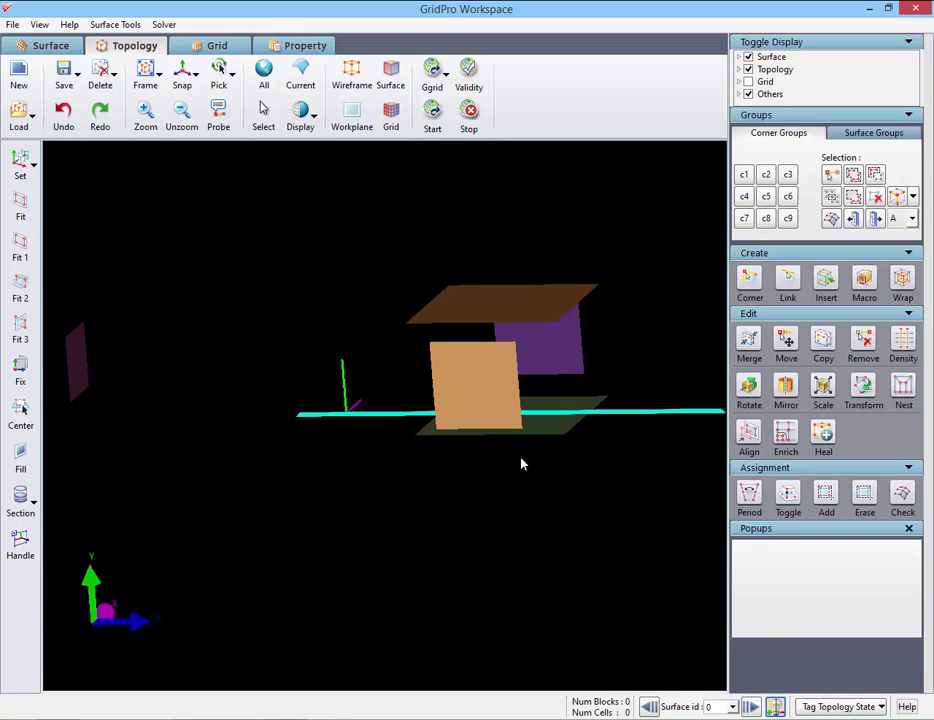
Step: Display all surfaces as lines in a snapped YZ side view and examine the clearance between train body and ground plane
left_click(183, 74)
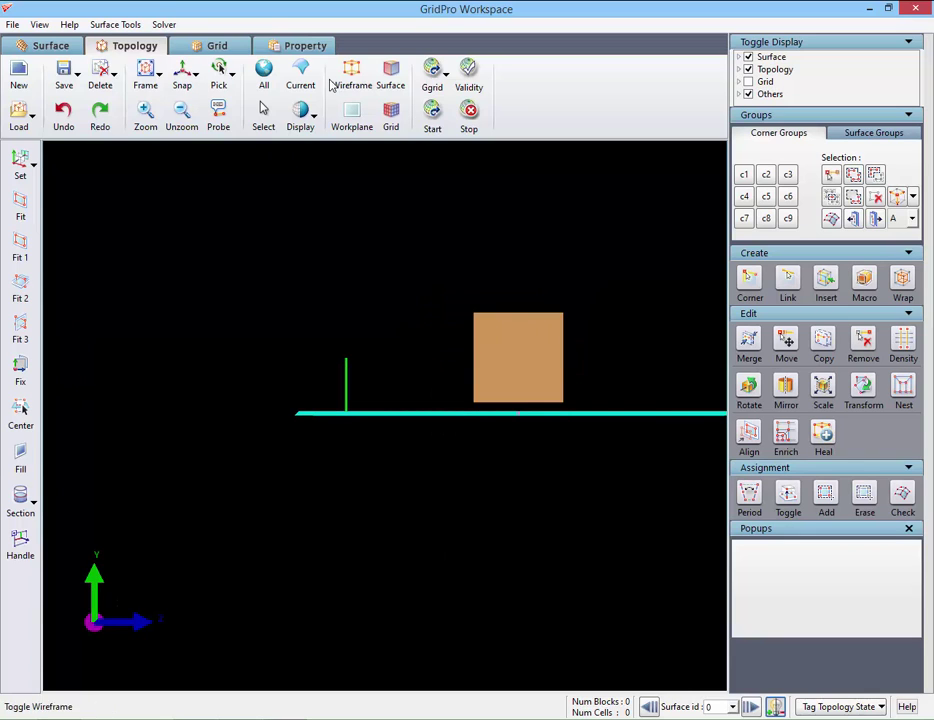
left_click(316, 116)
mouse_move(355, 152)
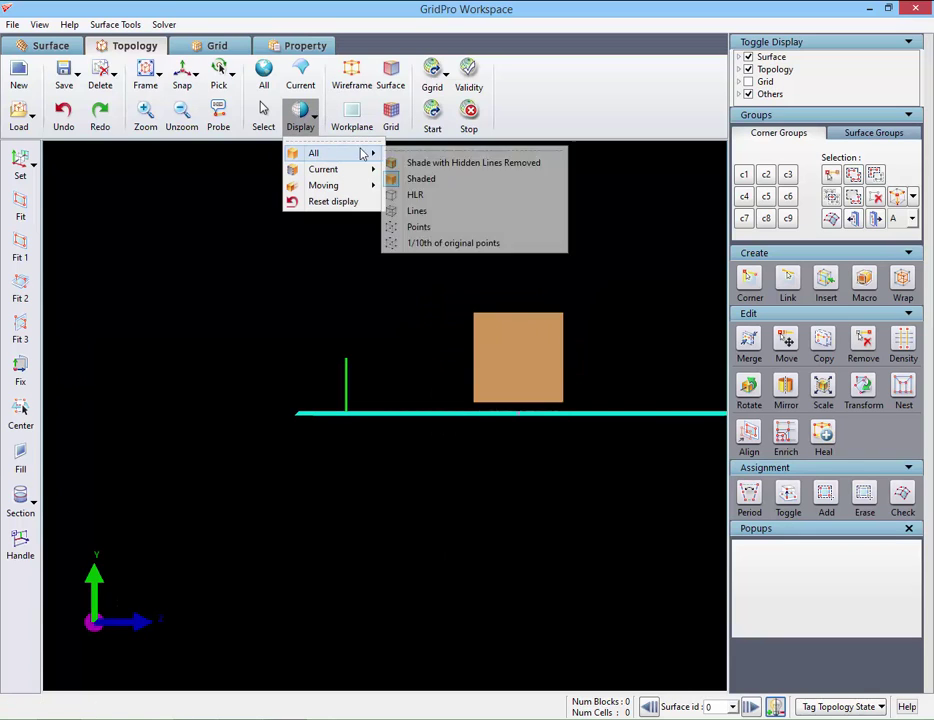
left_click(405, 194)
middle_click_drag(540, 406, 411, 380)
right_click_drag(417, 367, 446, 401)
right_click_drag(501, 475, 568, 563)
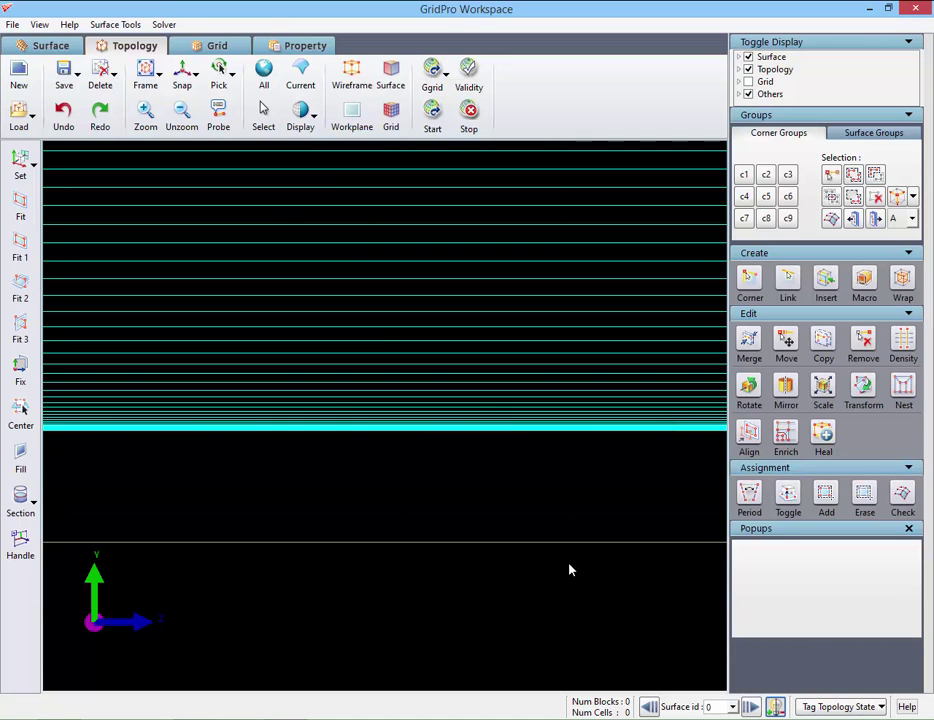
scroll(506, 512, "down", 6)
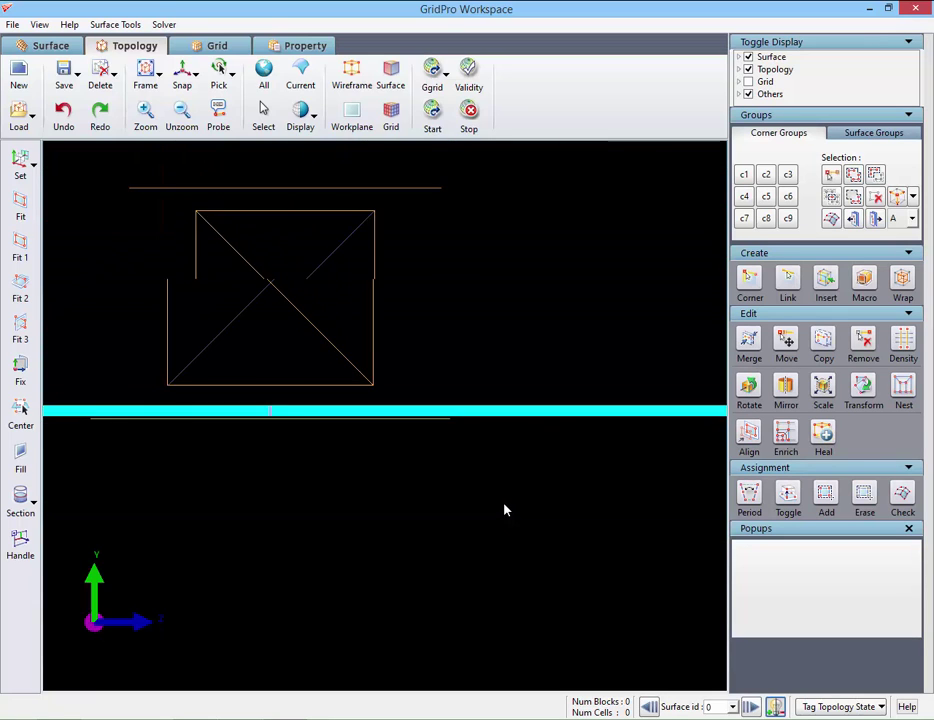
left_click_drag(436, 459, 398, 475)
left_click_drag(326, 414, 281, 433)
left_click_drag(351, 457, 250, 461)
scroll(247, 461, "down", 3)
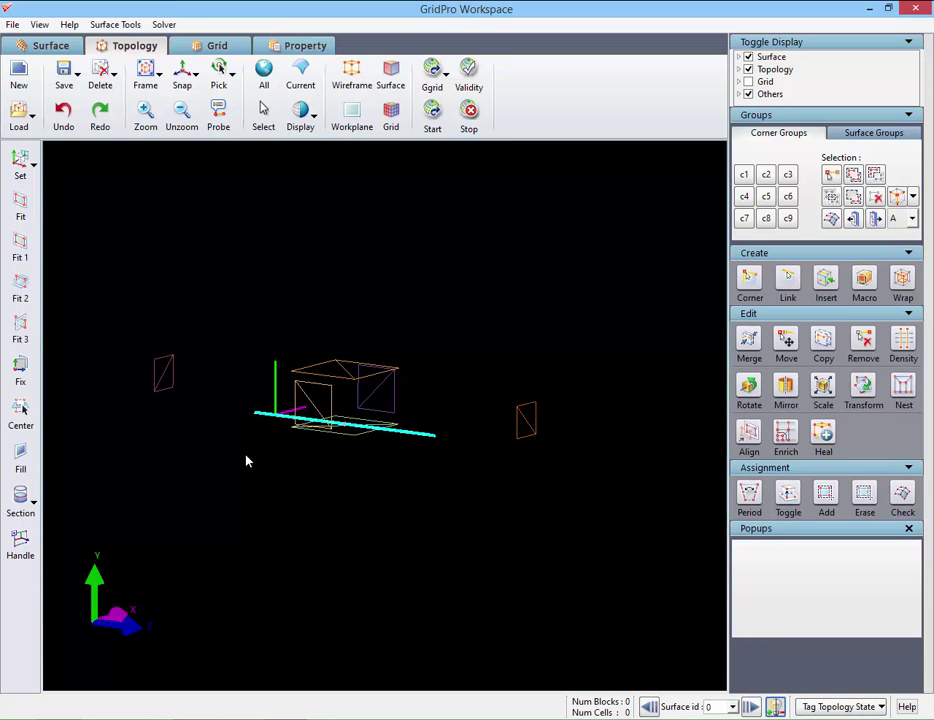
Step: Display all surfaces as shaded
left_click(314, 118)
mouse_move(325, 152)
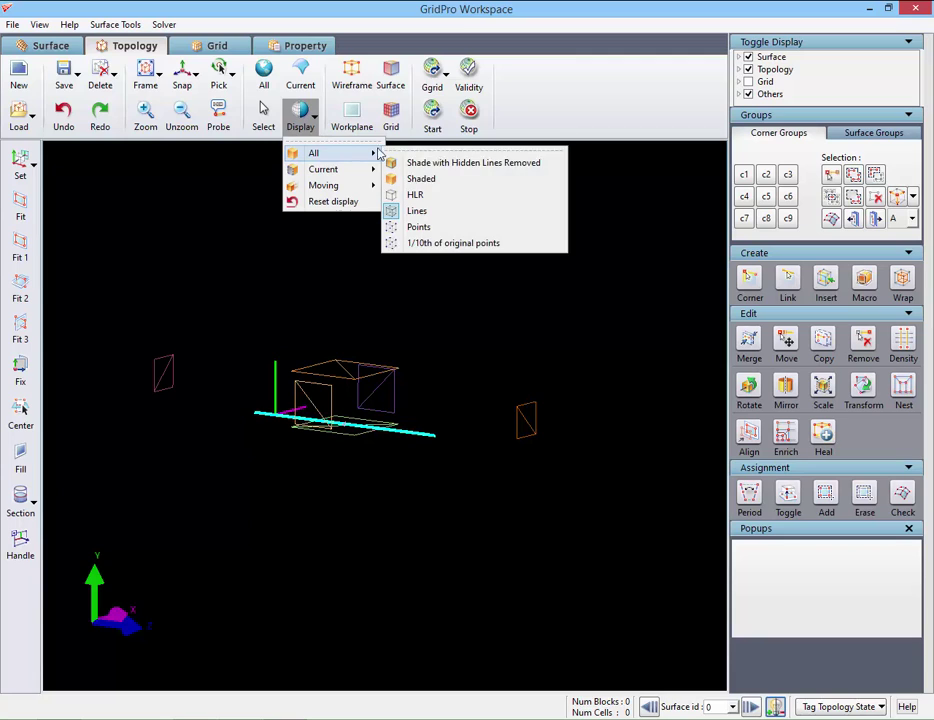
left_click(424, 178)
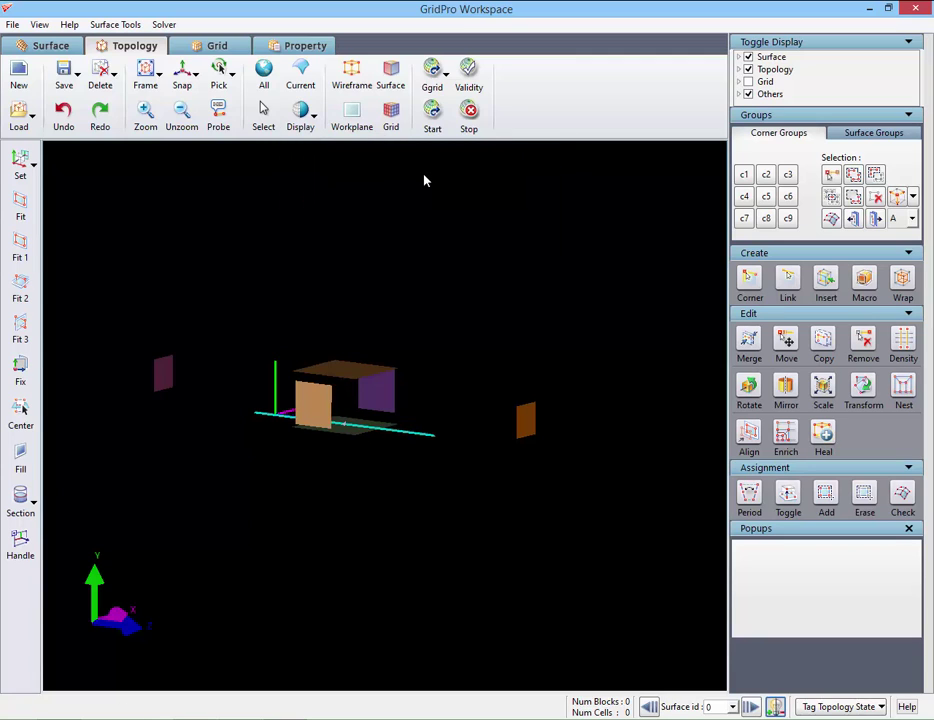
Step: Create a 3D box topology from the macro template as wireframe only, resized with Fit active surfaces
left_click(858, 287)
scroll(812, 477, "down", 2)
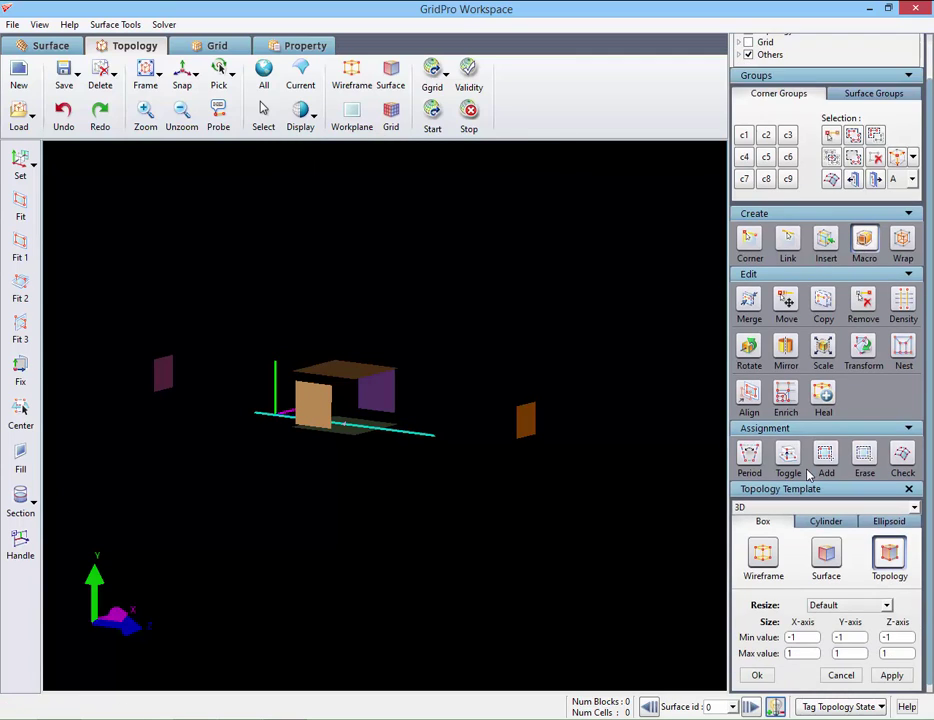
left_click(763, 556)
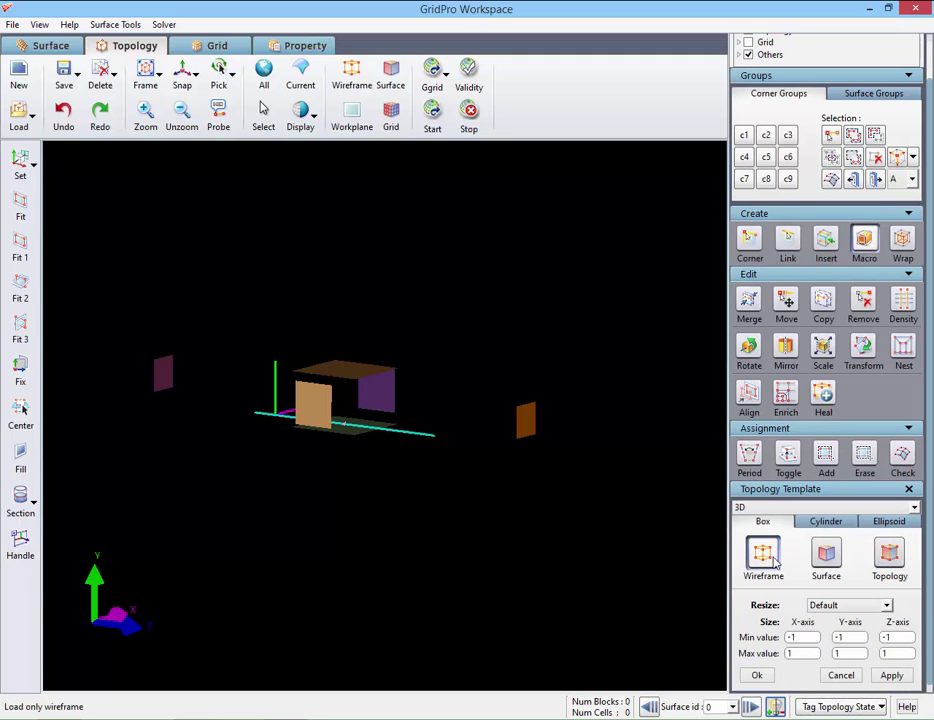
left_click(835, 608)
left_click(838, 618)
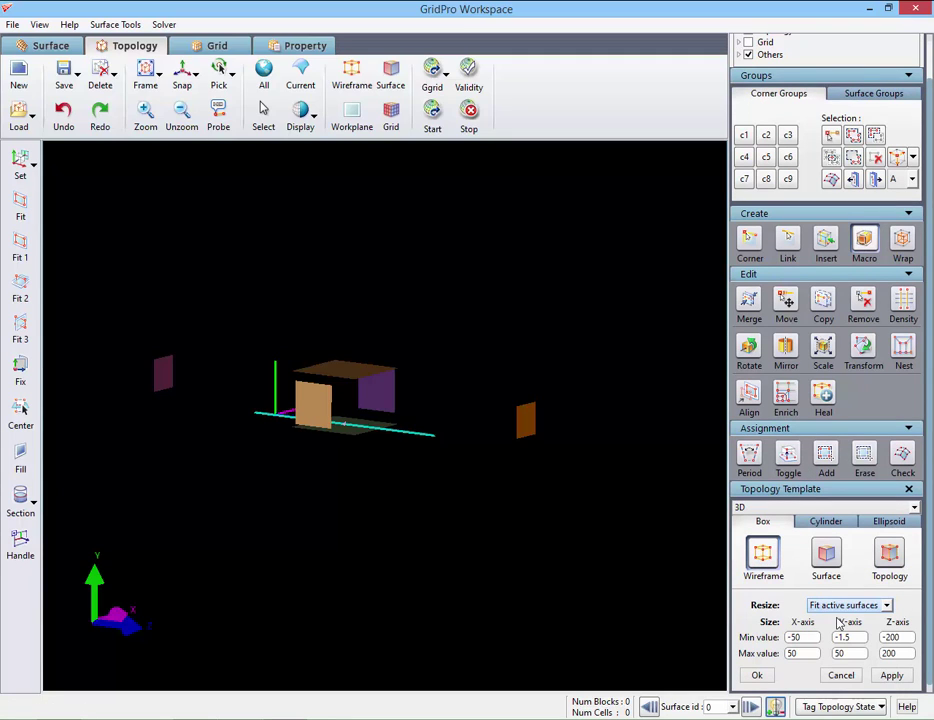
left_click(893, 676)
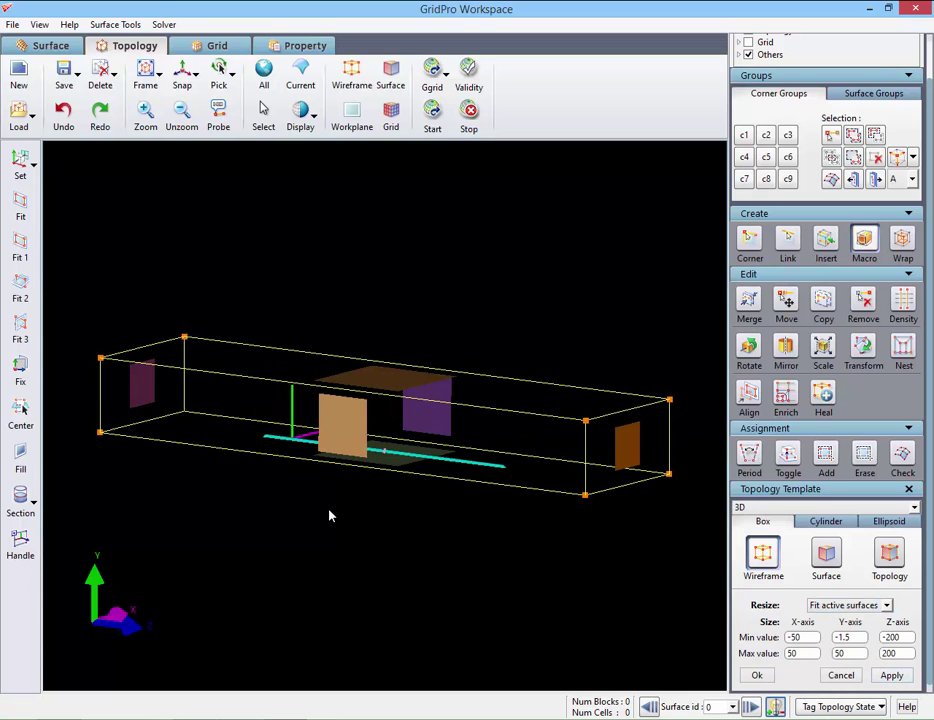
left_click_drag(312, 500, 392, 502)
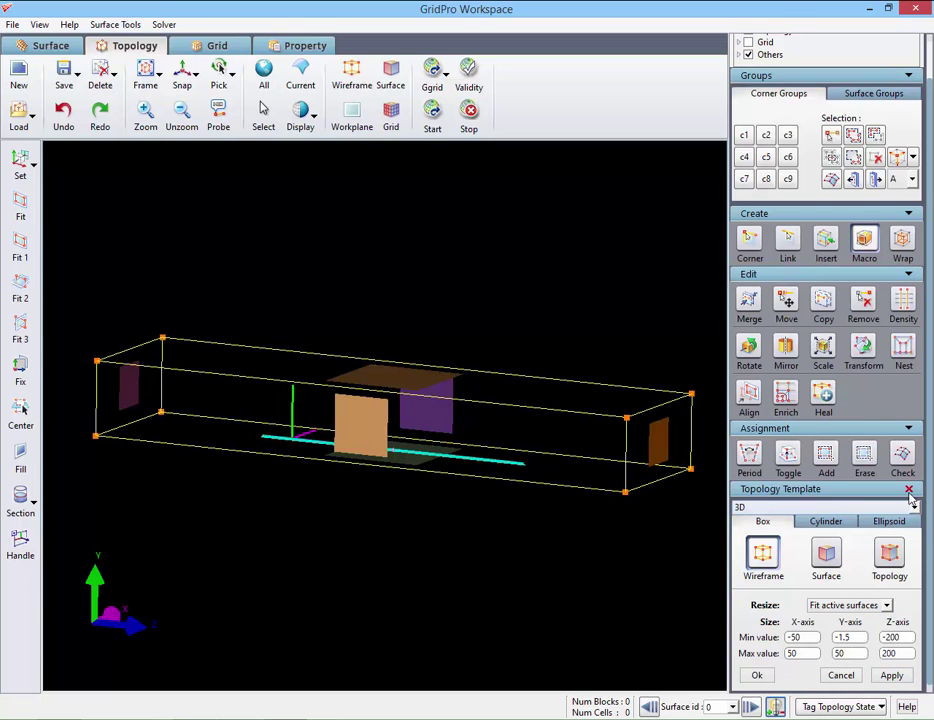
left_click(910, 492)
Step: Snap the view to the YZ side and display all surfaces as lines
left_click_drag(261, 457, 442, 427)
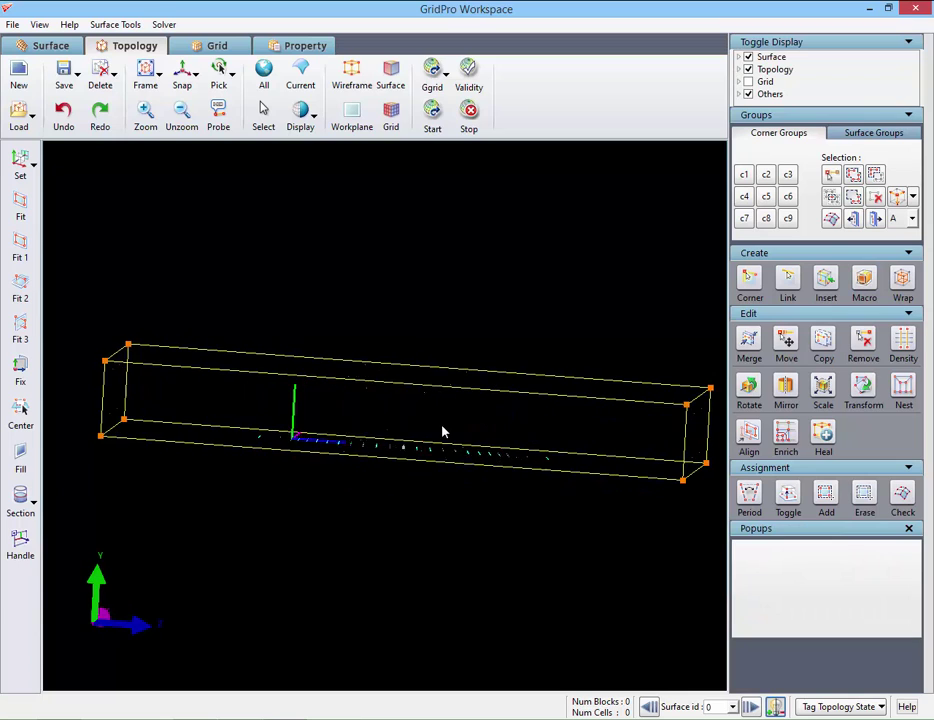
left_click(172, 72)
left_click(303, 113)
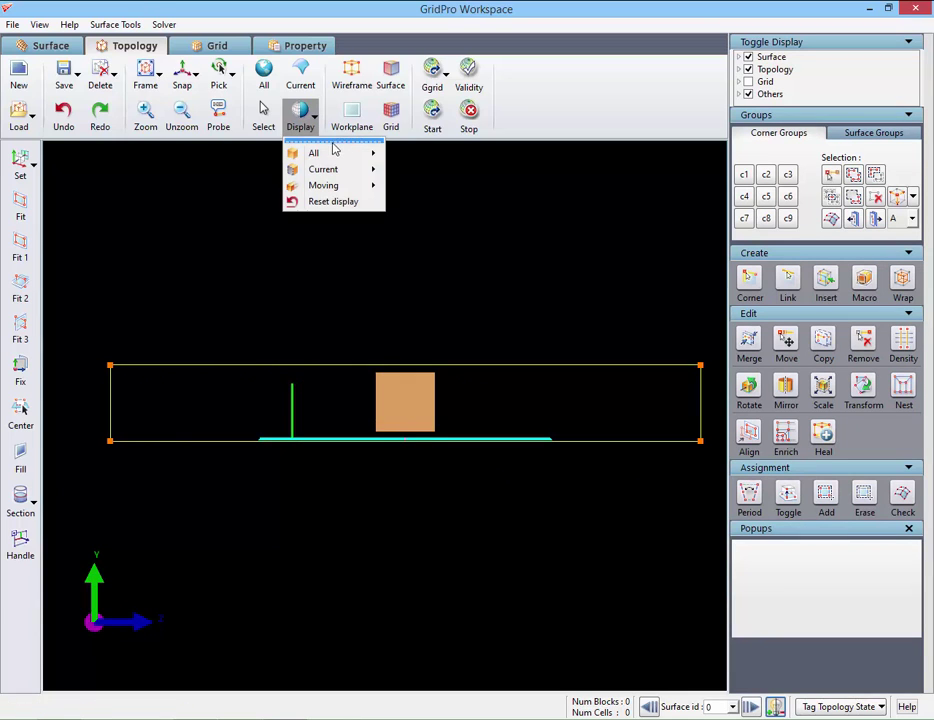
mouse_move(340, 152)
left_click(385, 194)
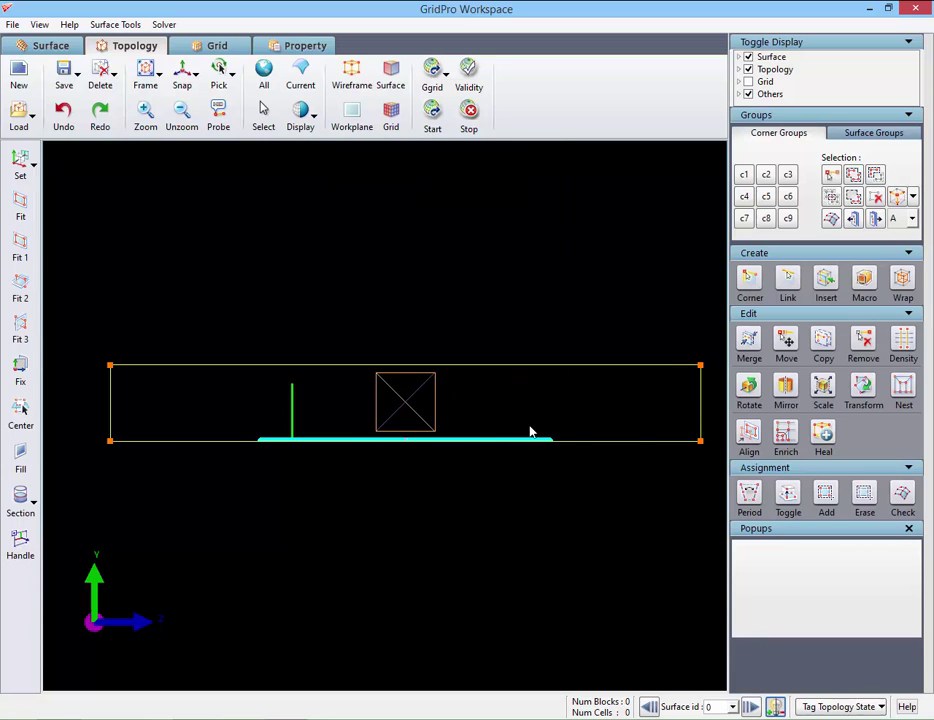
Step: Insert a vertical split in the box wireframe just beyond the train's +Z nose, starting from the lower edge
left_click_drag(531, 432, 580, 484)
mouse_move(388, 357)
left_mouse_down()
mouse_move(390, 413)
mouse_move(452, 513)
left_mouse_up()
left_click_drag(283, 400, 421, 598)
key("i")
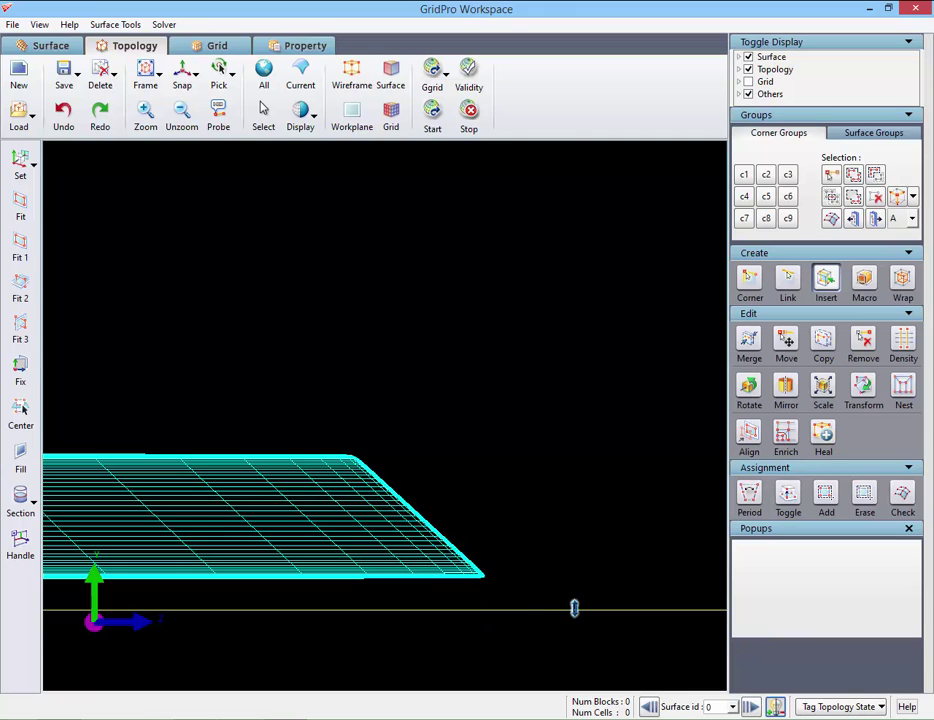
left_click(574, 608)
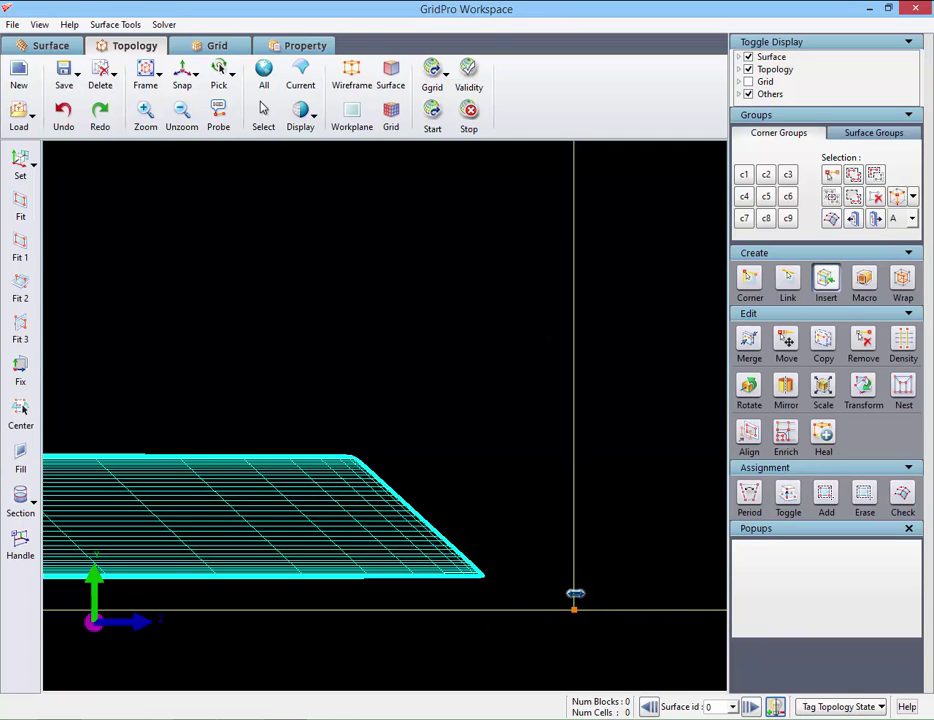
Step: Insert two horizontal splits in the wireframe, one just beneath the train body and one slightly above its roof
left_click(576, 595)
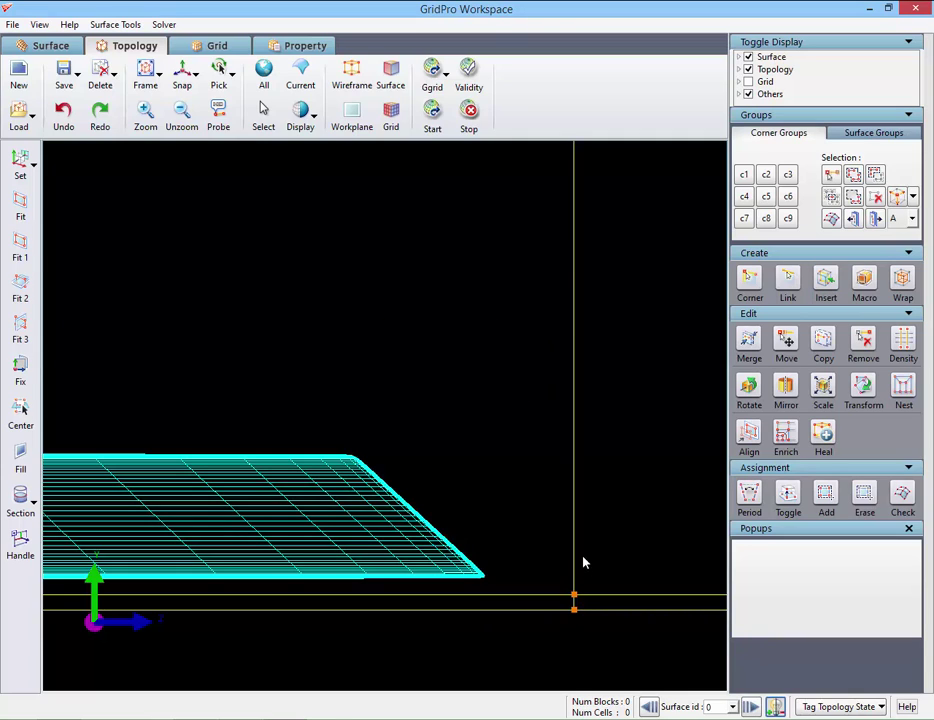
key("i")
left_click(574, 393)
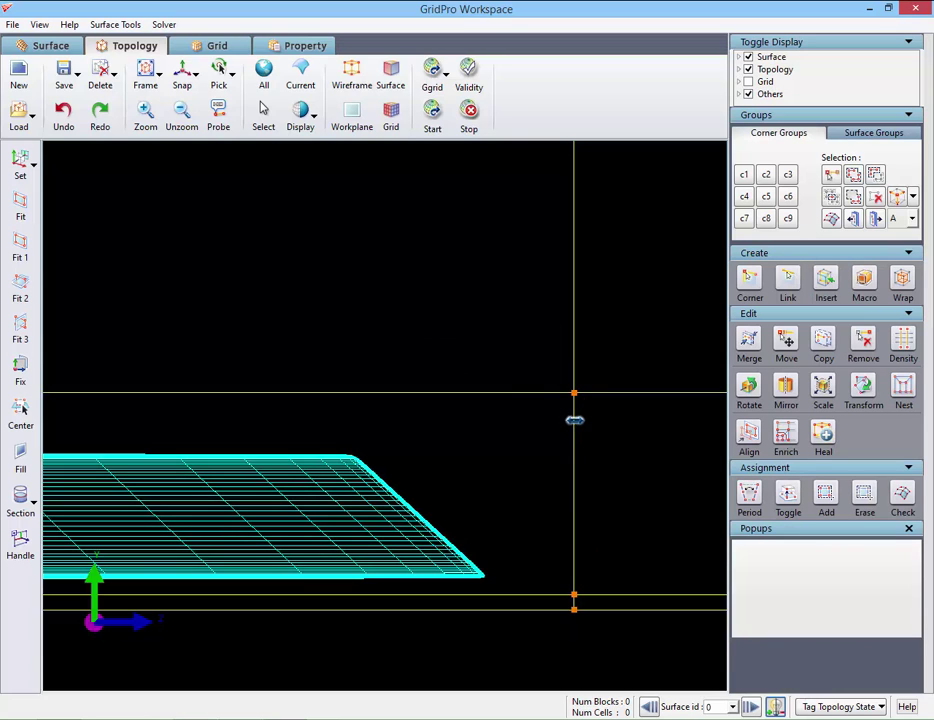
Step: Insert a vertical split through the box wireframe just beyond the train's -Z nose
scroll(550, 496, "down", 2)
scroll(411, 511, "down", 3)
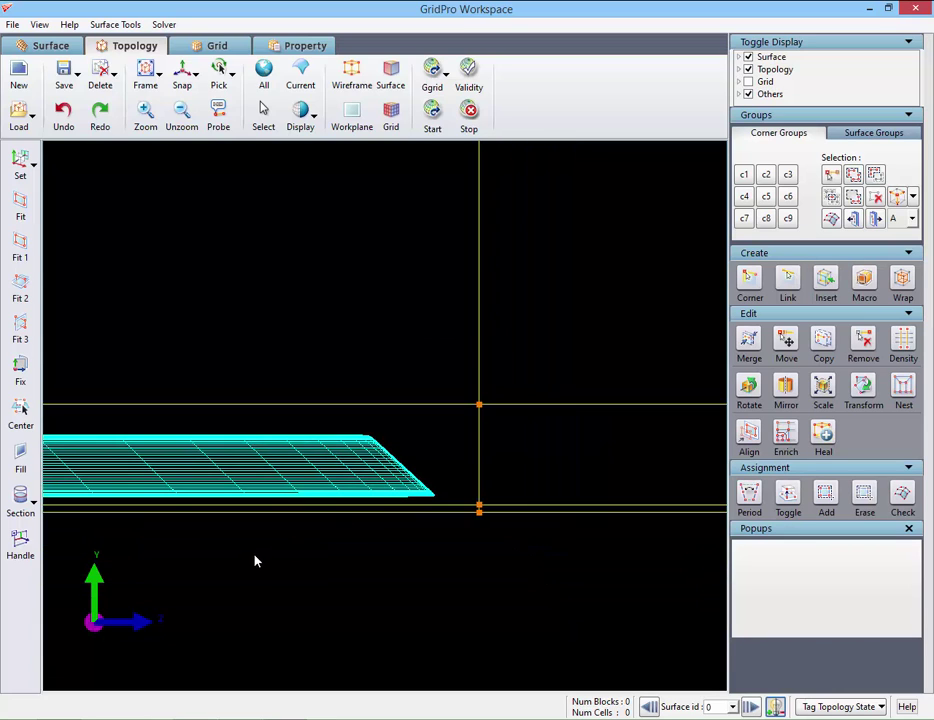
middle_click_drag(60, 582, 530, 498)
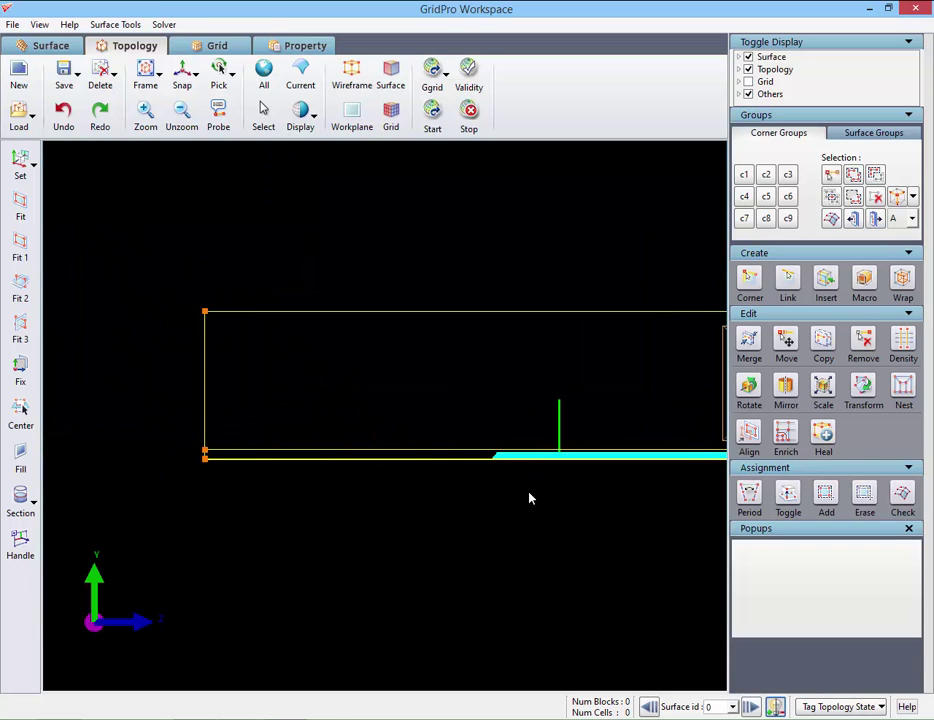
middle_click_drag(480, 453, 512, 492)
left_click_drag(296, 313, 433, 512)
left_click(370, 567)
scroll(454, 611, "down", 6)
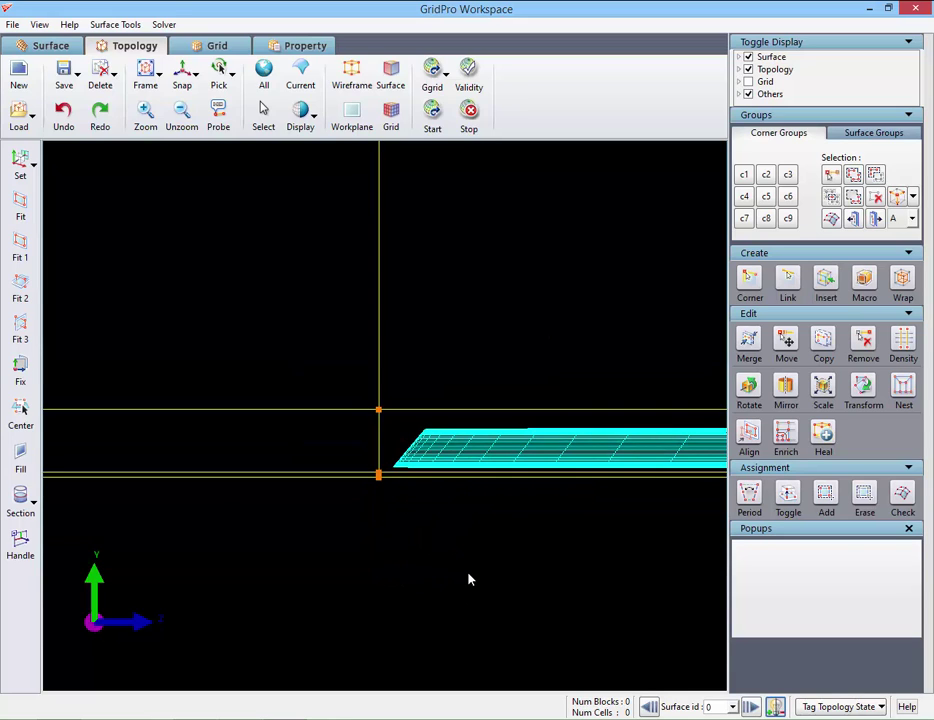
scroll(473, 578, "down", 4)
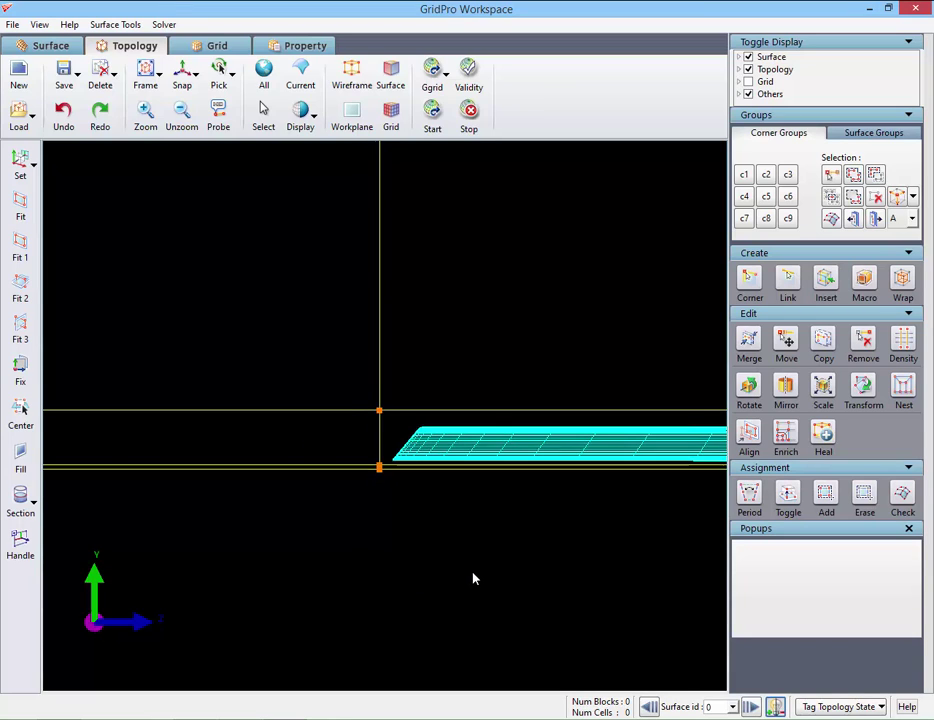
right_click_drag(561, 531, 478, 537)
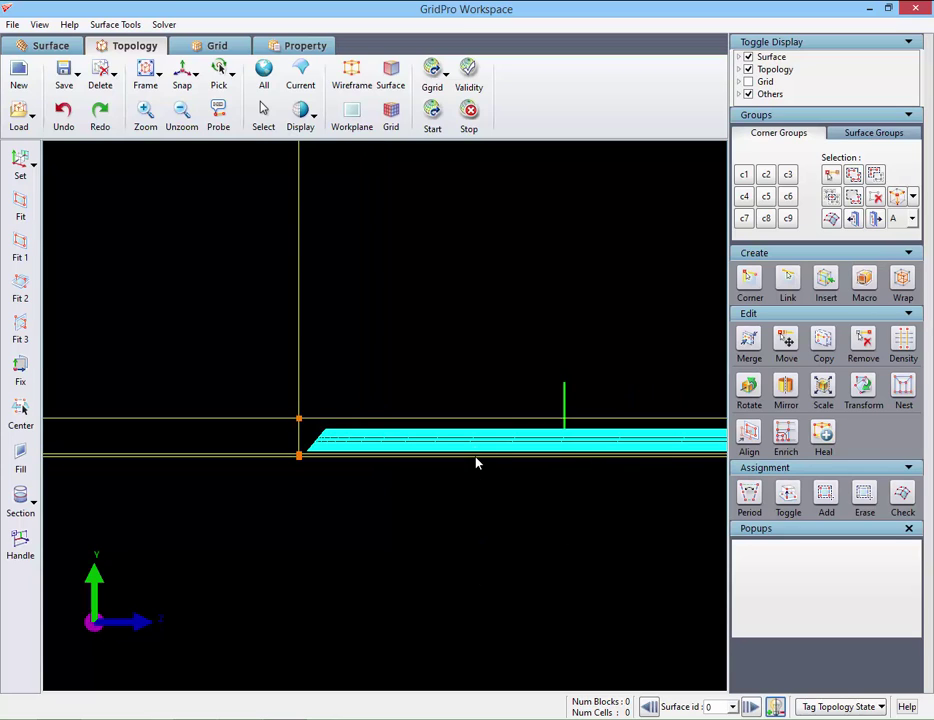
Step: Snap the view to the XZ plane and insert a lengthwise split in the wireframe just outside the train's -X side
right_click(476, 463)
left_click(482, 468)
left_click_drag(457, 298, 436, 517)
scroll(486, 377, "down", 10)
left_click_drag(473, 354, 454, 397)
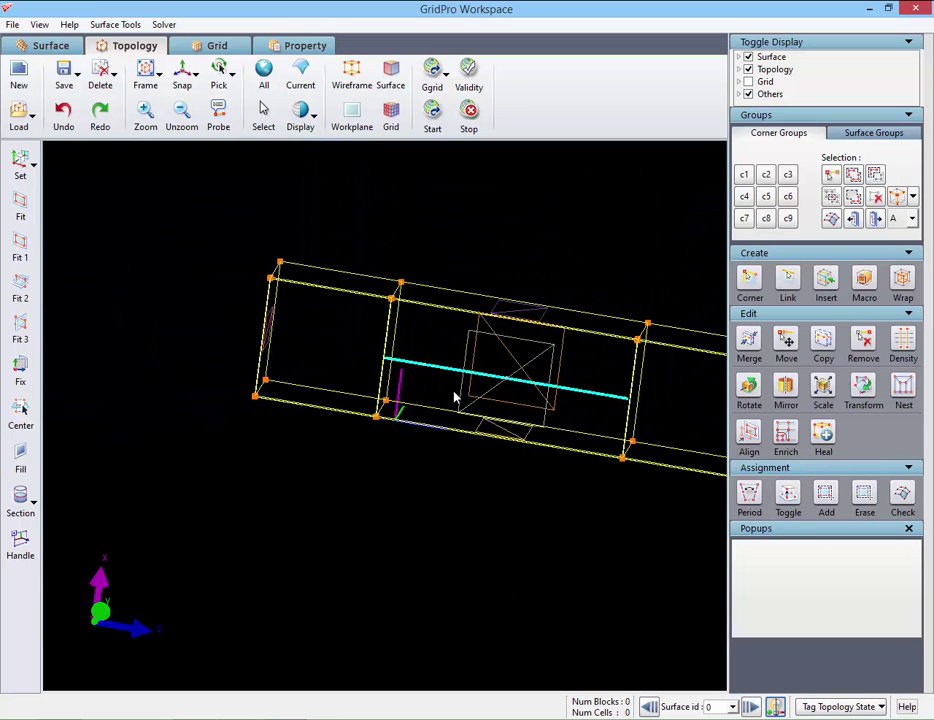
left_click(182, 77)
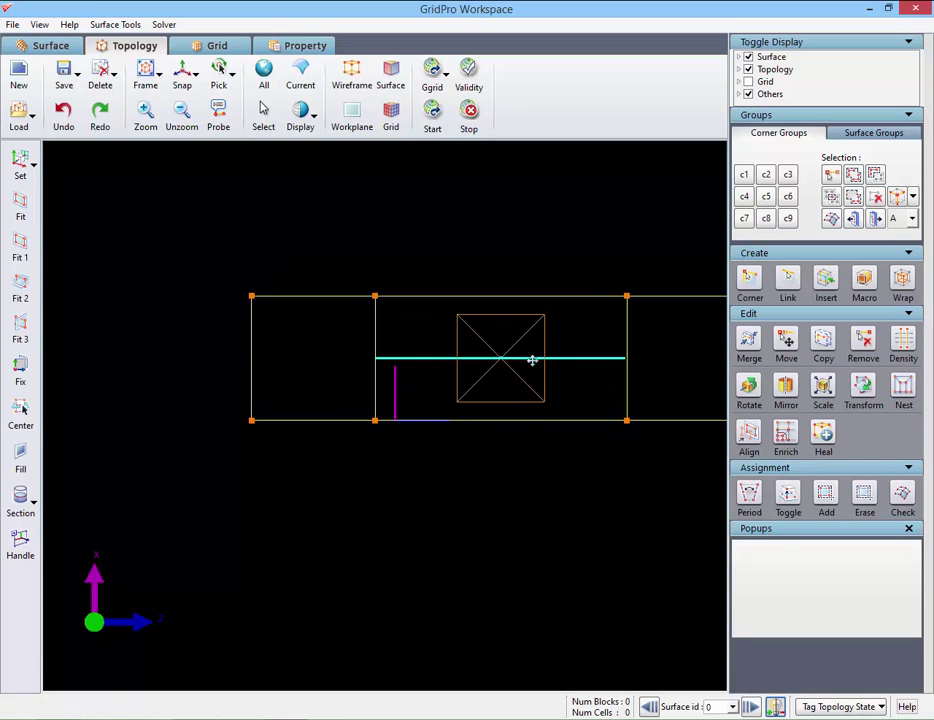
right_click_drag(532, 360, 462, 358)
left_click_drag(538, 323, 597, 396)
left_click_drag(436, 417, 493, 557)
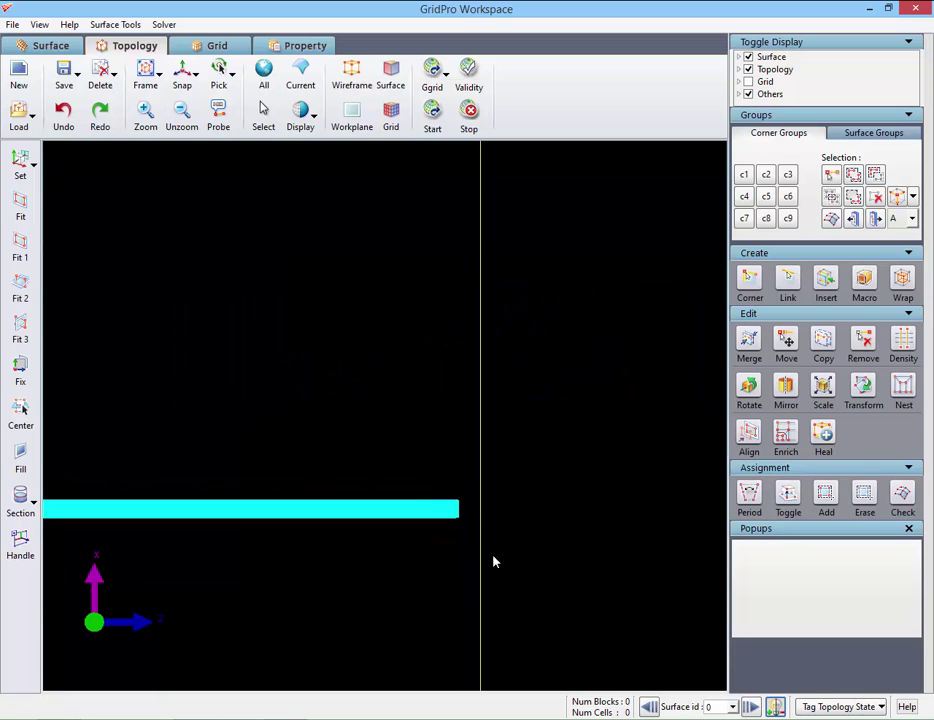
left_click_drag(396, 449, 535, 573)
left_click(638, 562)
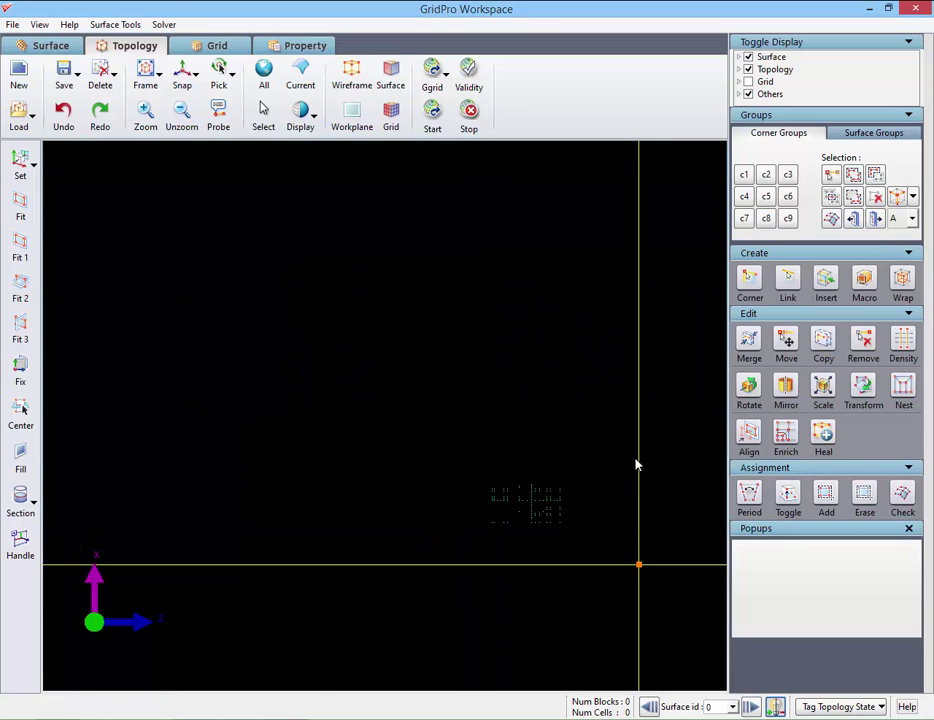
Step: Insert a second lengthwise split in the wireframe just outside the train's +X side
right_click_drag(595, 520, 587, 547)
key("i")
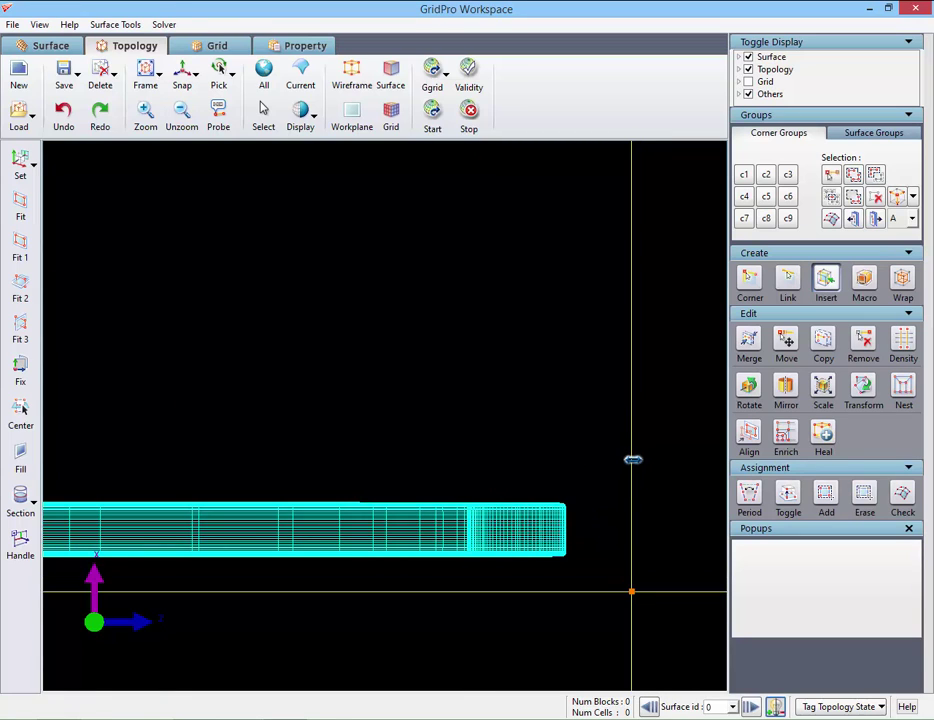
left_click(633, 451)
scroll(609, 586, "down", 10)
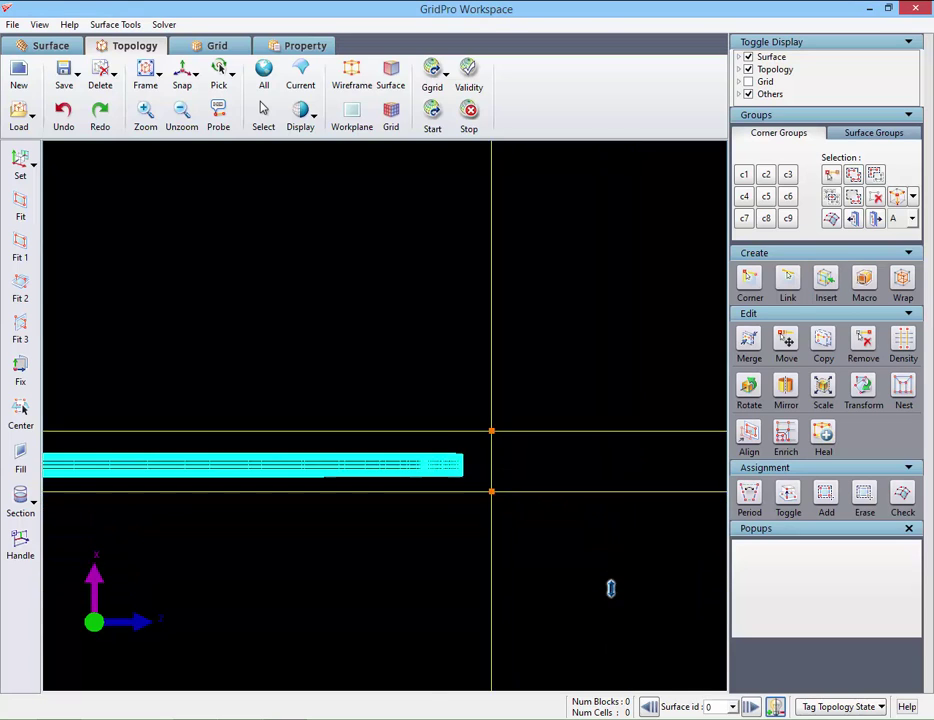
scroll(588, 591, "down", 5)
right_click_drag(222, 500, 604, 481)
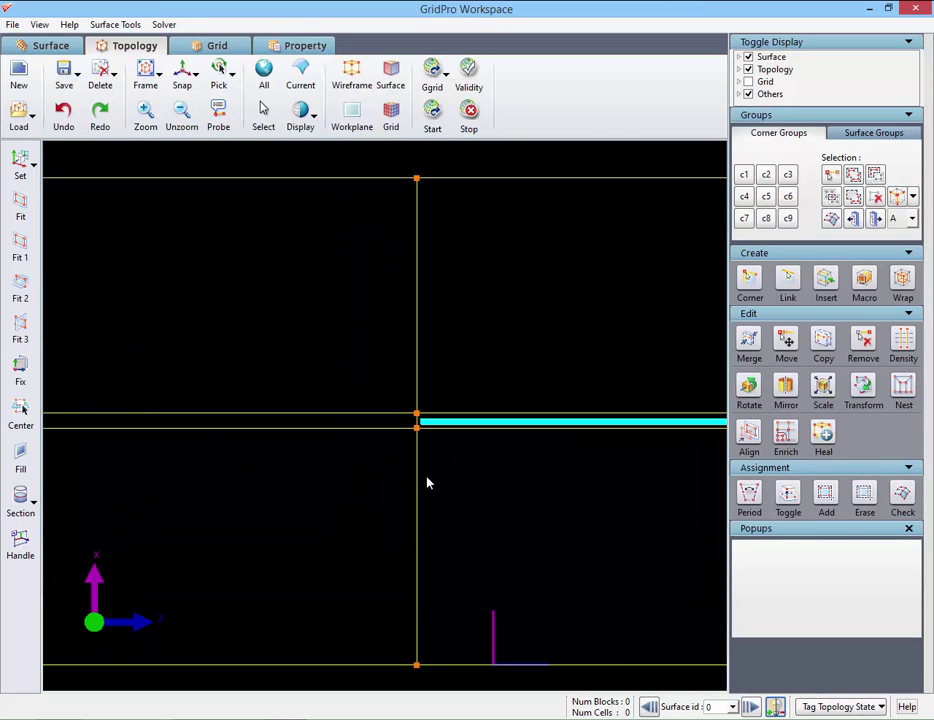
scroll(458, 482, "down", 6)
right_click_drag(386, 465, 223, 455)
scroll(420, 480, "down", 4)
right_click_drag(421, 480, 359, 473)
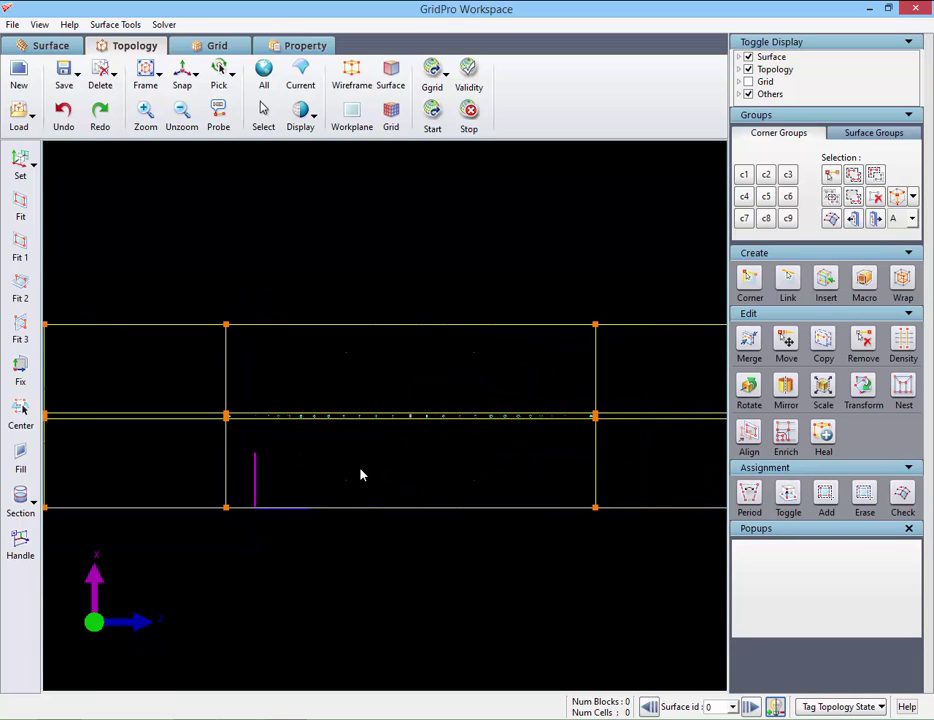
Step: Empty corner group c1 and add the corners that closely enclose the train in the XZ view
left_click(745, 176)
left_click(875, 197)
left_click(855, 175)
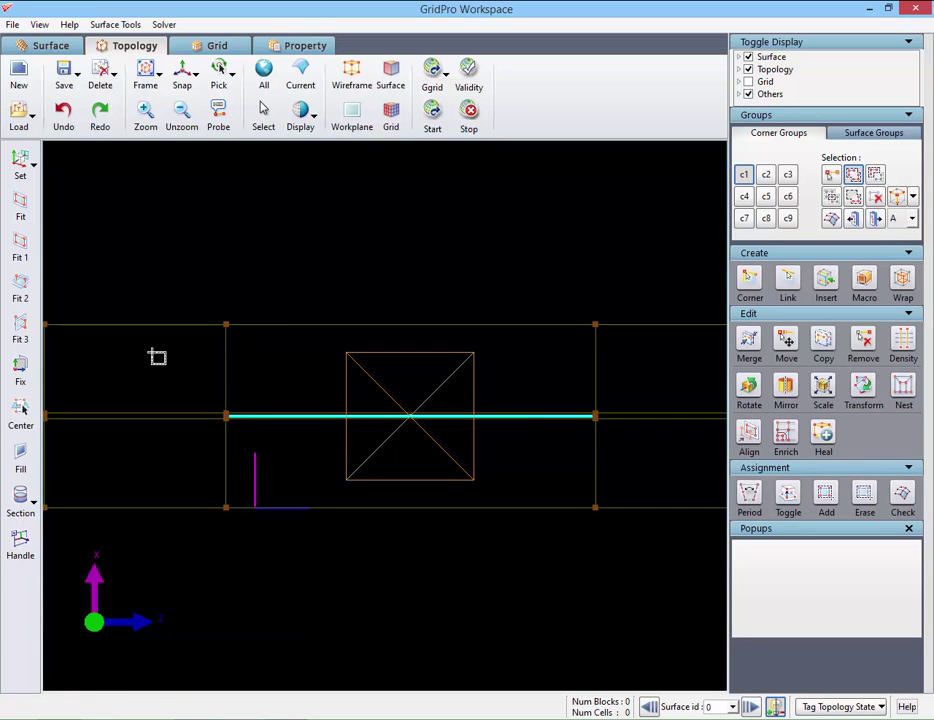
left_click_drag(180, 370, 618, 438)
left_click_drag(489, 521, 236, 373)
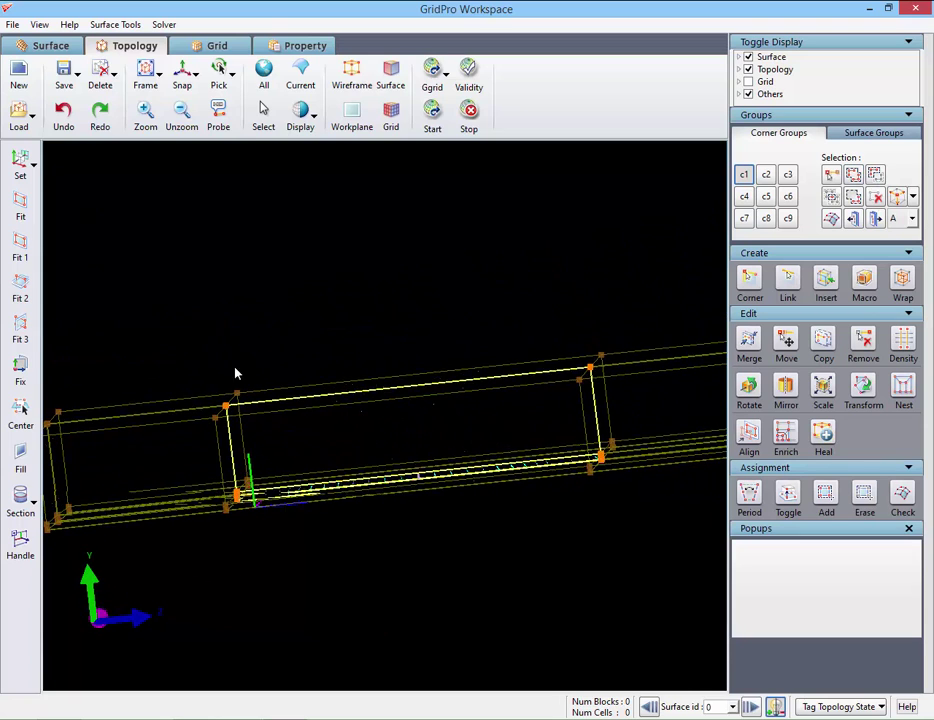
Step: Snap to the YZ side, display mode G, and remove the corners along the domain's upper boundary from group c1
left_click(182, 70)
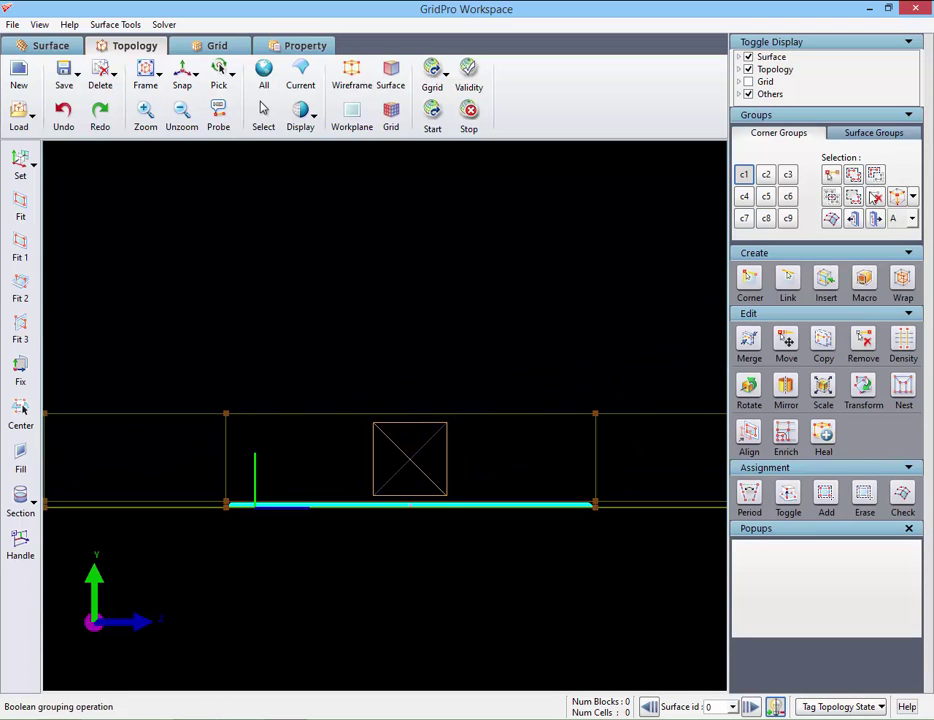
left_click(912, 218)
left_click(899, 245)
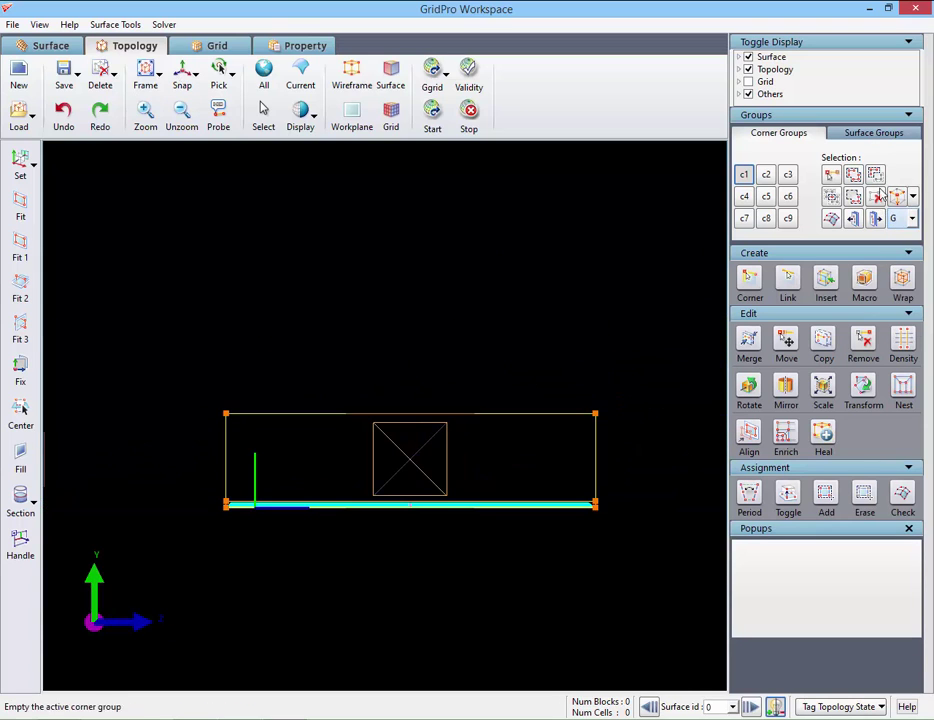
left_click(875, 174)
left_click_drag(152, 356, 714, 453)
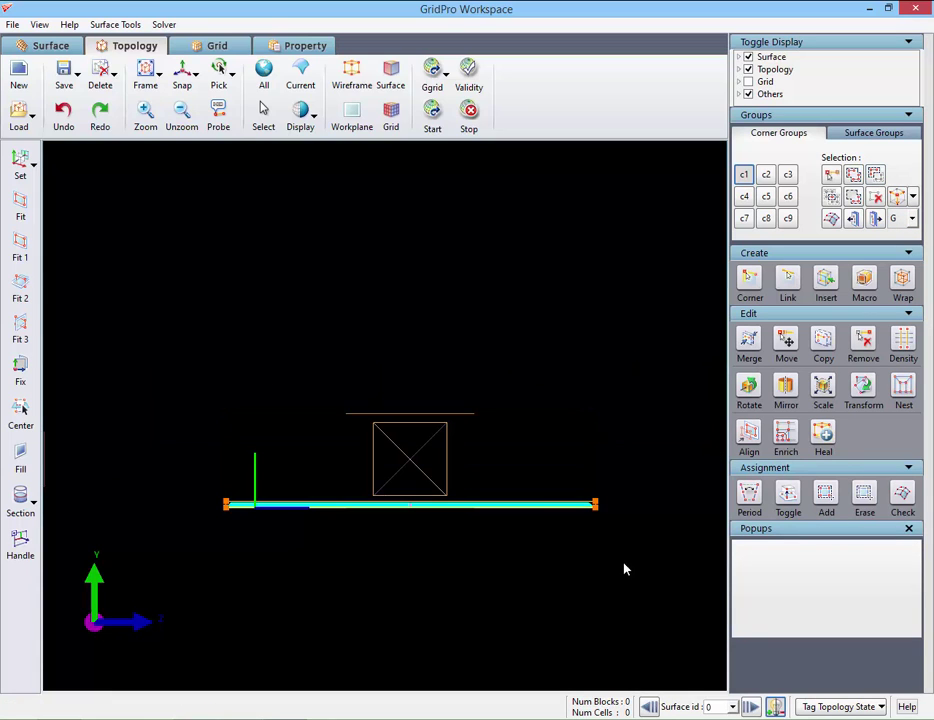
Step: Remove the lowest layer of corners beneath the train from group c1, keeping the box directly around the body
scroll(624, 572, "up", 4)
middle_click_drag(542, 505, 331, 305)
scroll(597, 548, "up", 2)
scroll(597, 548, "up", 5)
middle_click_drag(597, 548, 205, 600)
scroll(631, 537, "up", 5)
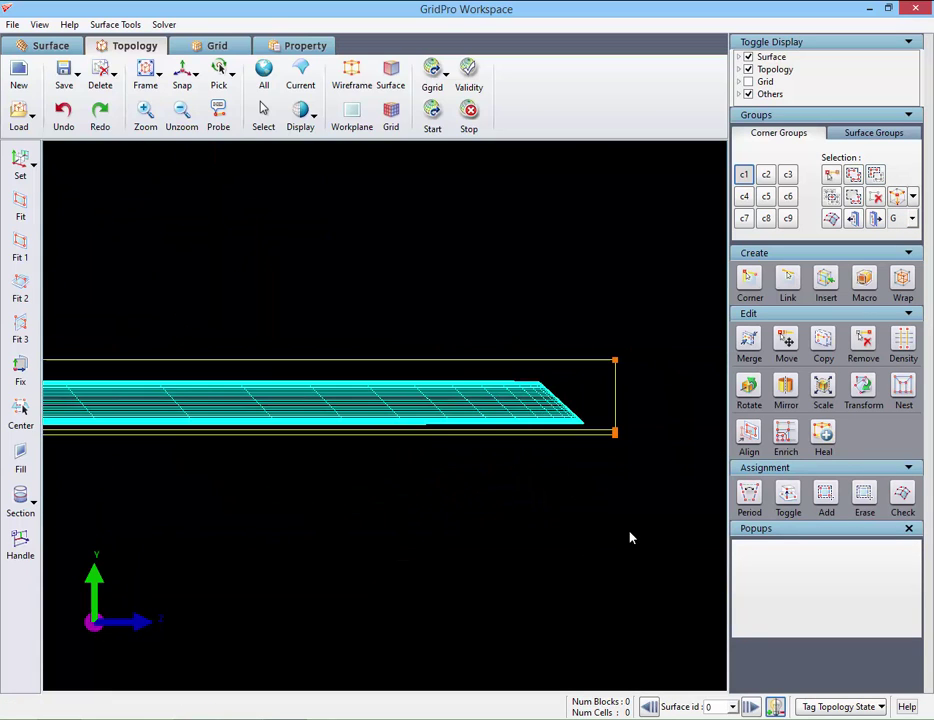
middle_click_drag(514, 500, 416, 445)
scroll(540, 546, "up", 5)
scroll(502, 521, "up", 5)
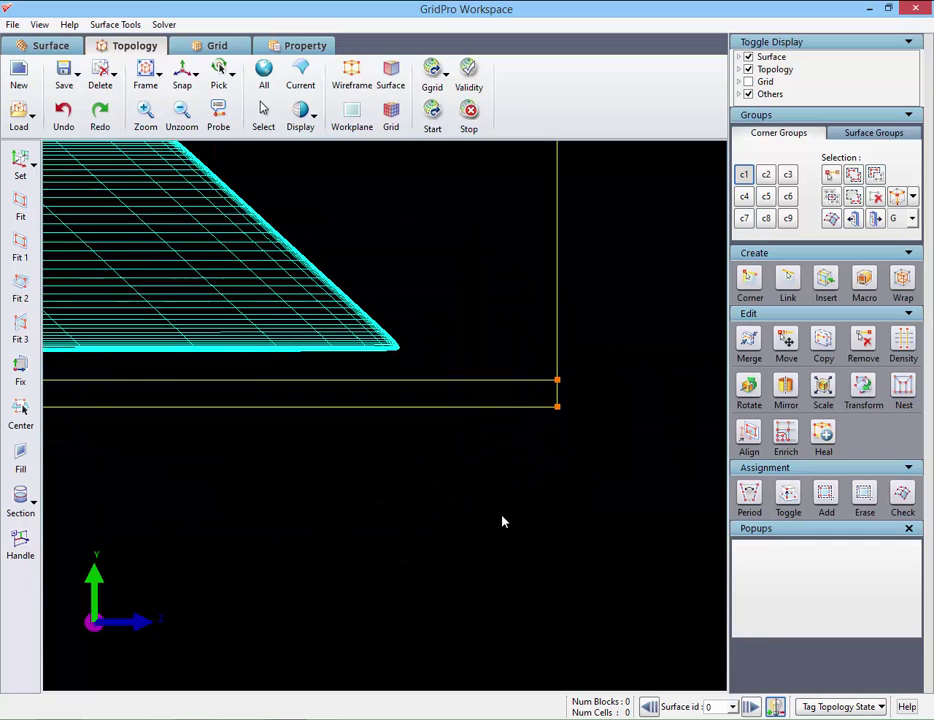
left_click(875, 175)
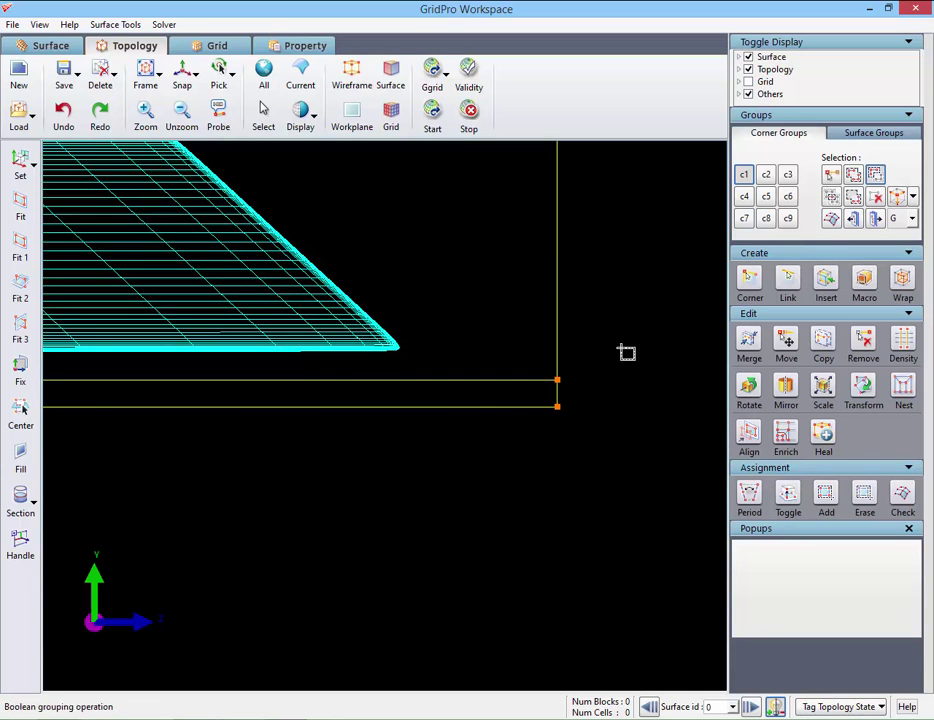
left_click(557, 401)
scroll(427, 530, "down", 8)
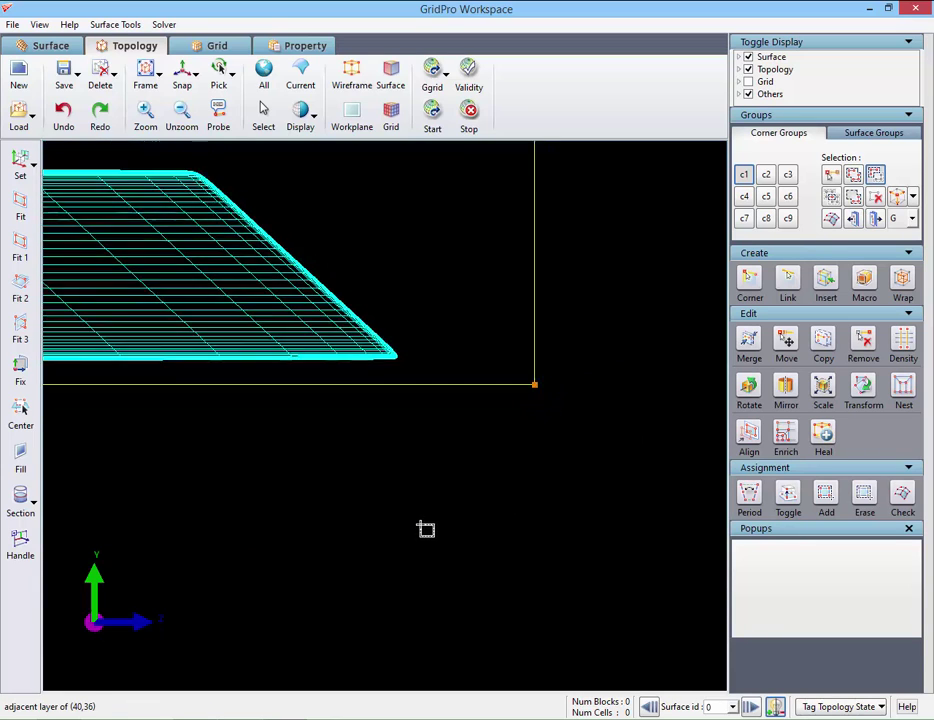
Step: Set the center of rotation on the box around the train and examine the grouped corners in 3D
right_click(424, 376)
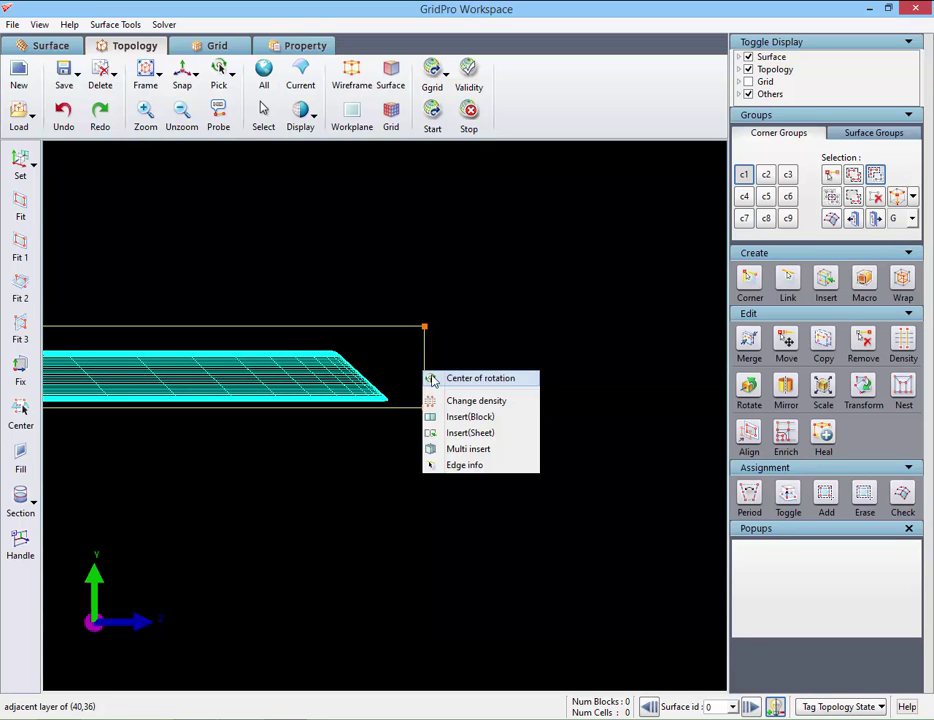
left_click(484, 377)
left_click_drag(515, 466, 456, 500)
middle_click_drag(453, 498, 398, 487)
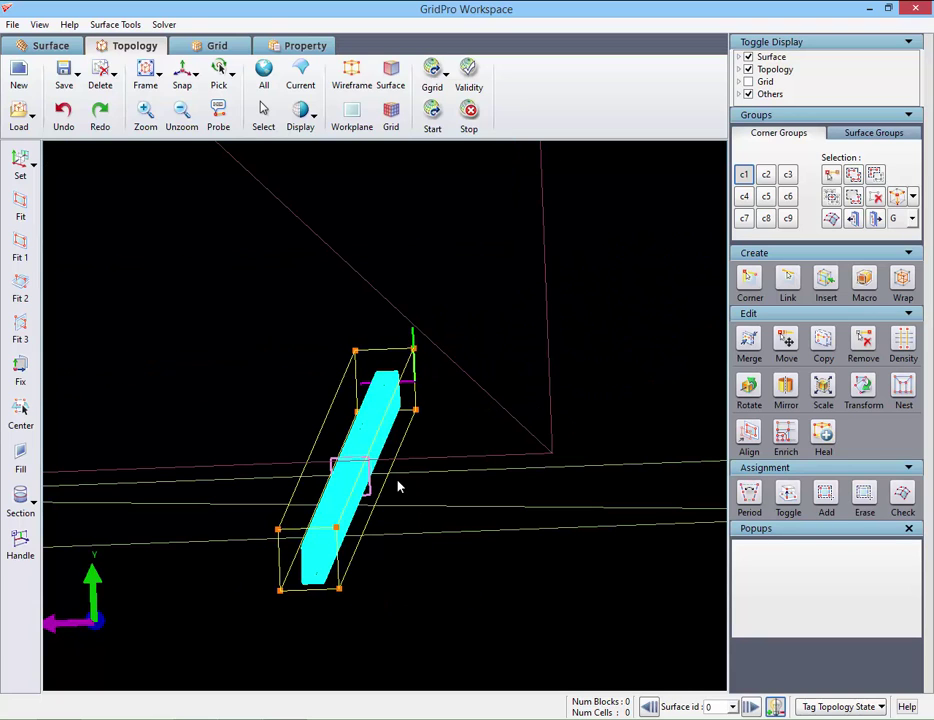
right_click(381, 483)
left_click(400, 491)
left_click_drag(424, 532, 410, 566)
middle_click_drag(410, 566, 372, 584)
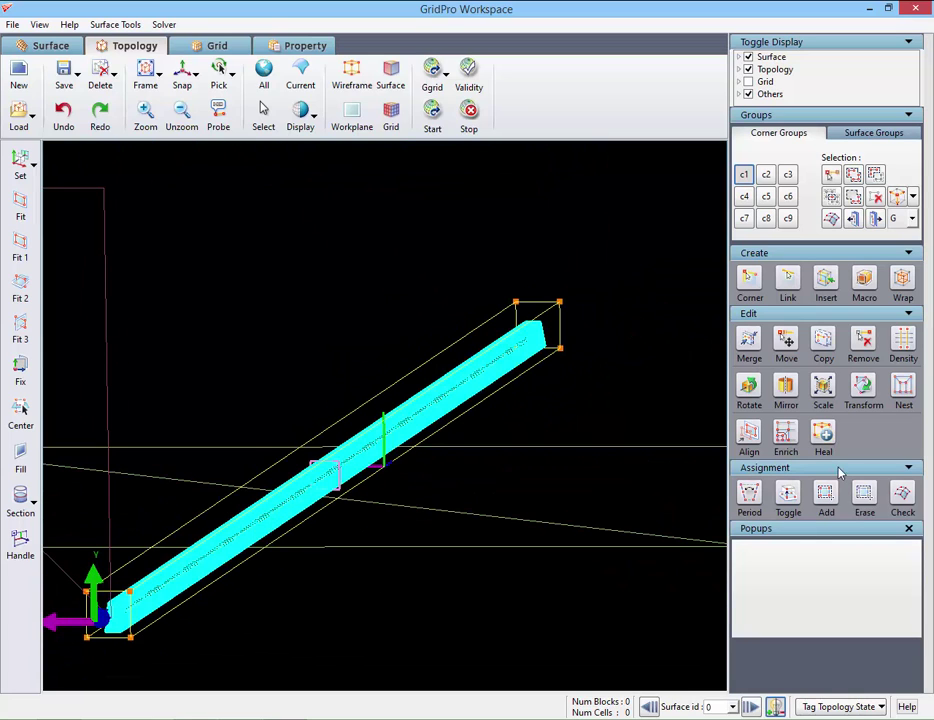
Step: Wrap the boundary faces of corner group c1 with a positive Intelliwrap at a wrap length of 0.200%
left_click(903, 281)
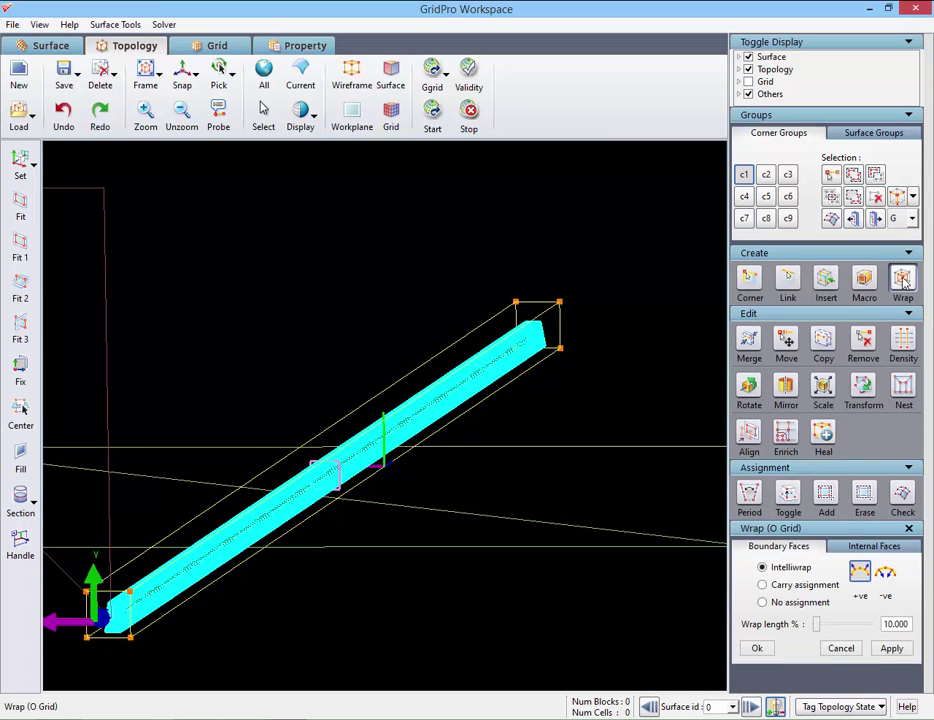
left_click(893, 648)
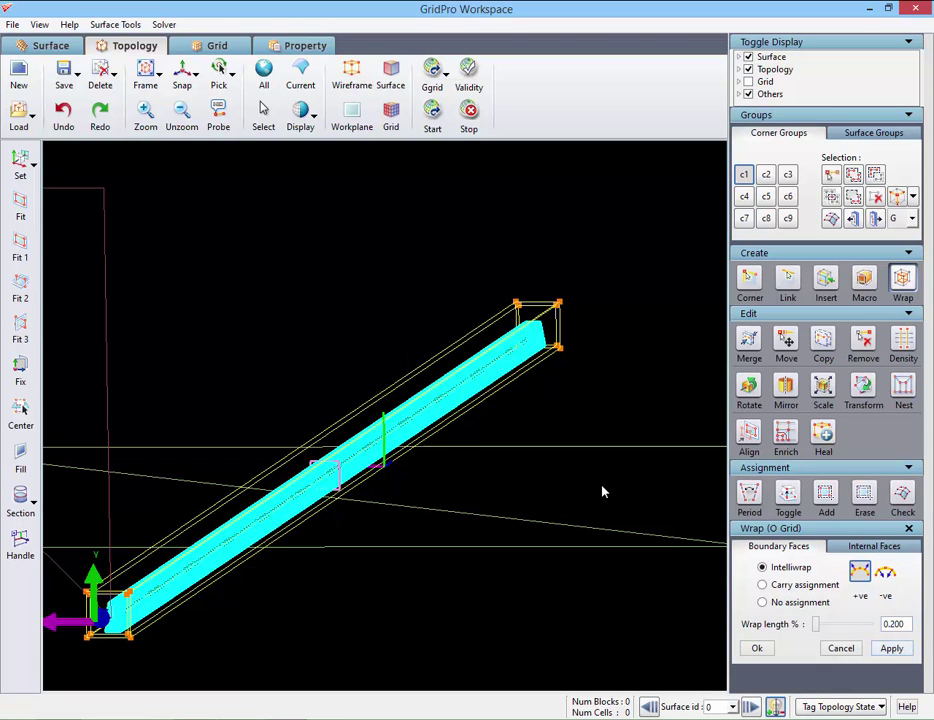
left_click_drag(602, 490, 286, 519)
left_click_drag(538, 455, 440, 457)
middle_click_drag(440, 457, 77, 93)
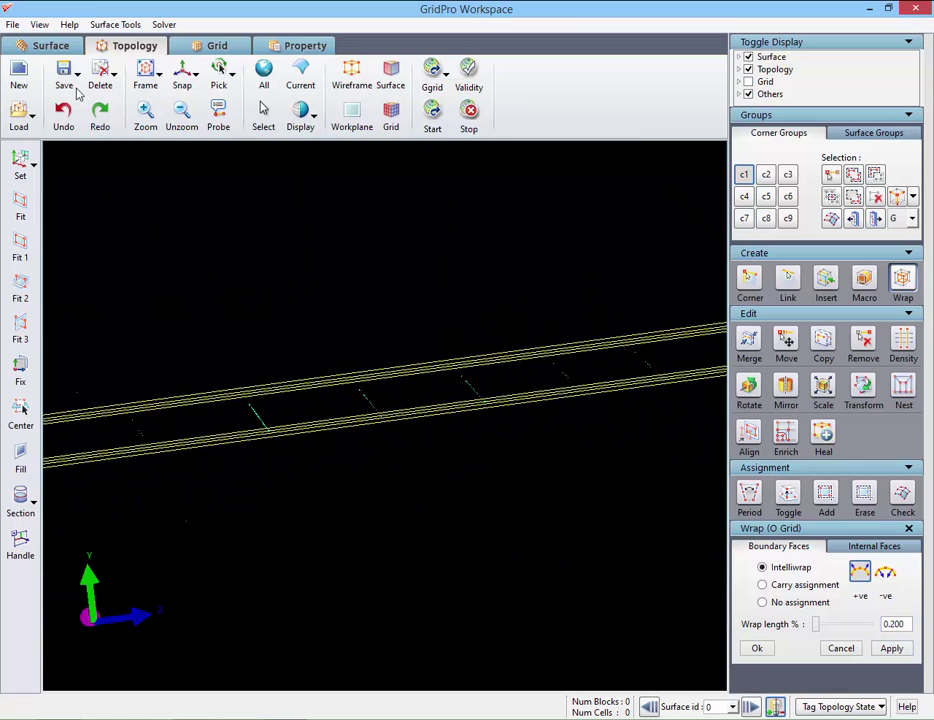
Step: Examine the wrap layer around both train noses in the YZ side view
left_click(182, 82)
middle_click_drag(362, 390, 190, 388)
left_click_drag(588, 419, 657, 519)
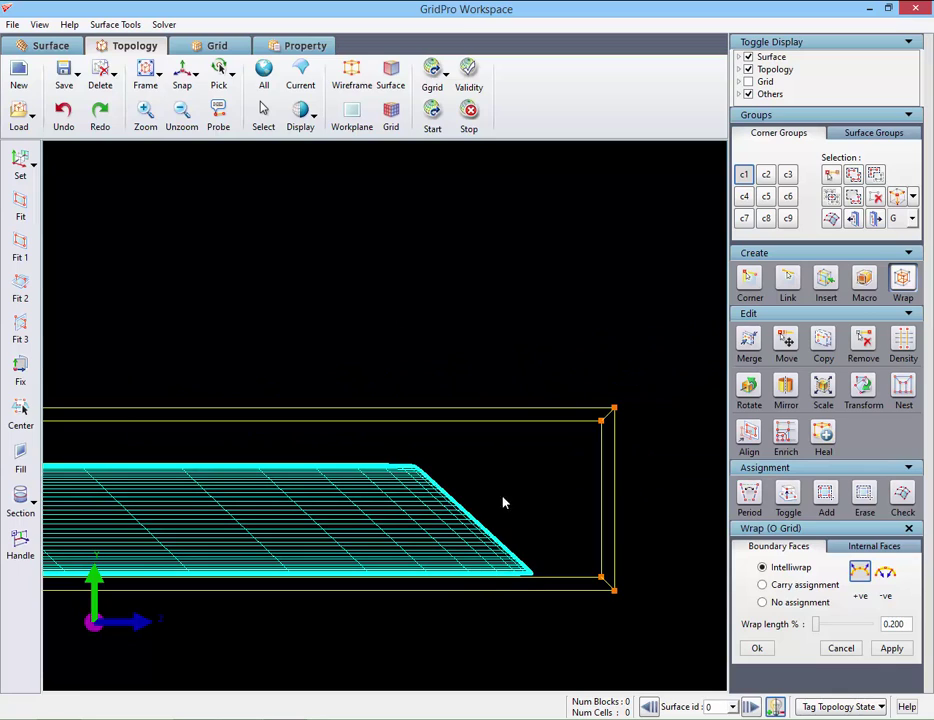
right_click_drag(504, 503, 142, 494)
middle_click_drag(142, 494, 445, 500)
right_click_drag(445, 500, 151, 481)
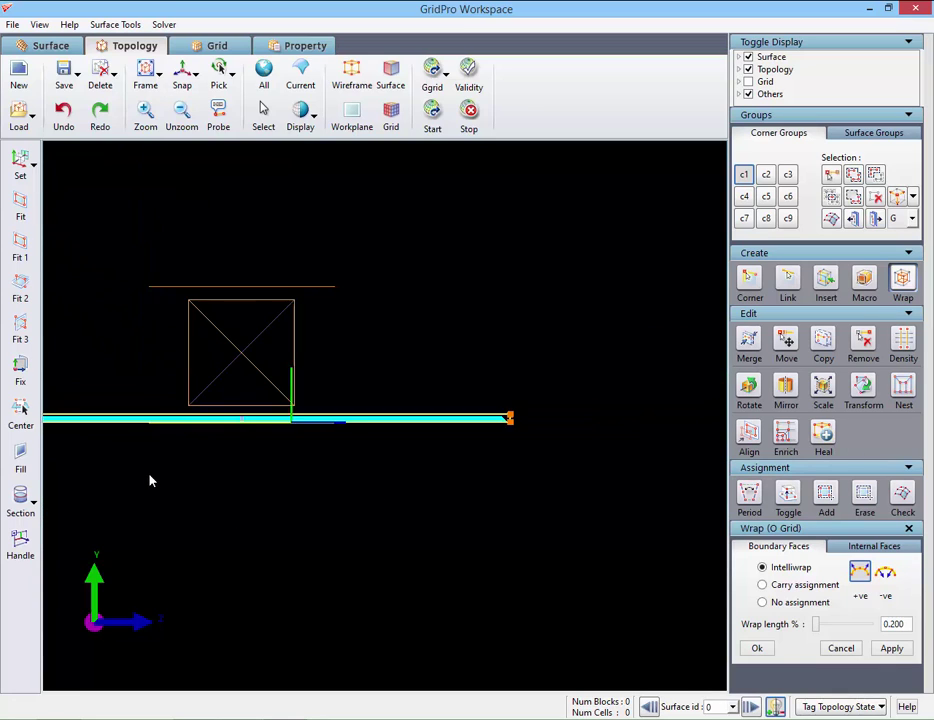
middle_click_drag(150, 474, 510, 457)
left_click_drag(315, 397, 350, 459)
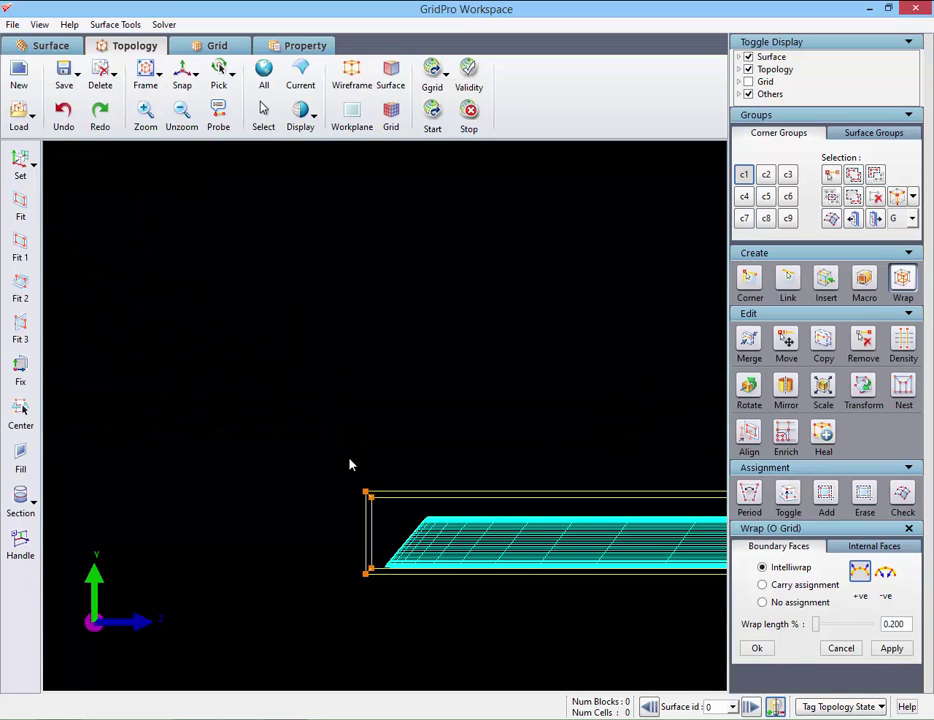
Step: Switch to corner group c2 and retrieve the prior group selection for the box around the train
left_click(766, 177)
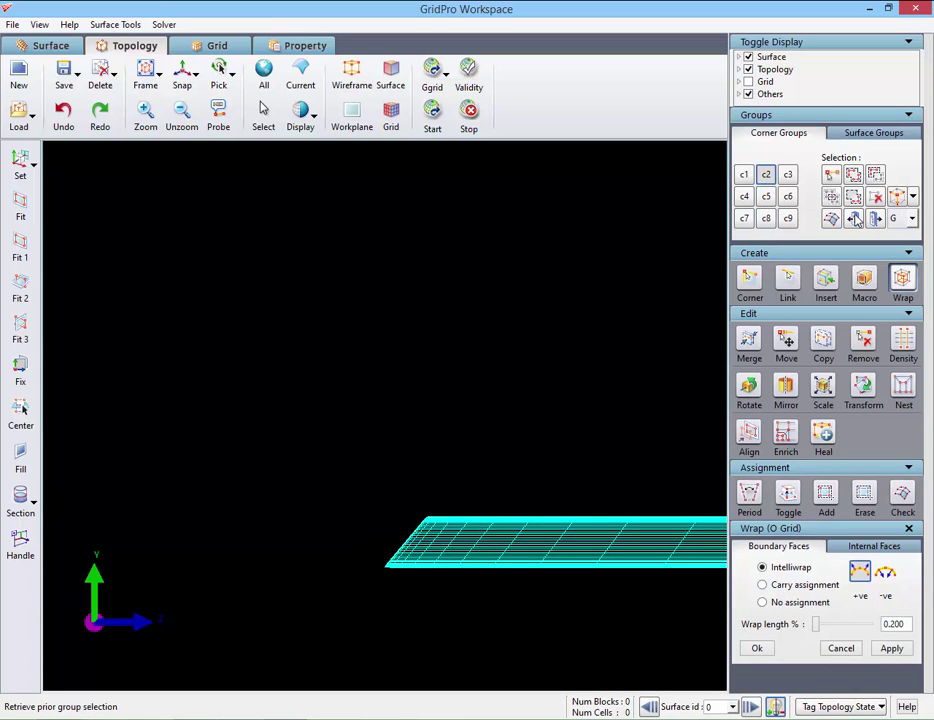
left_click(855, 220)
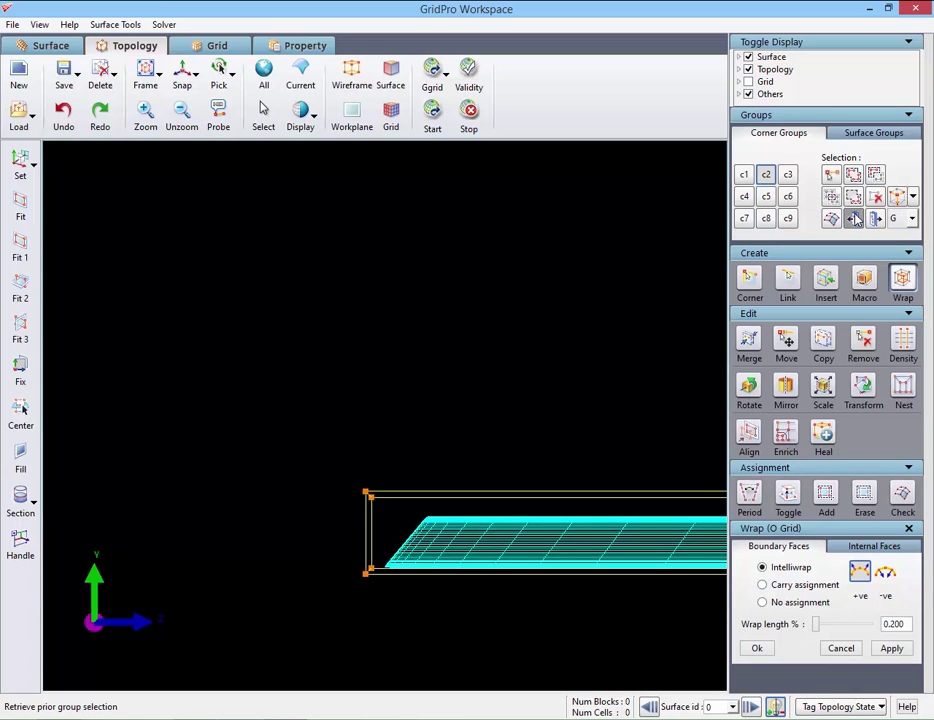
right_click(518, 499)
left_click(532, 511)
left_click_drag(685, 652, 380, 598)
left_click_drag(462, 522, 608, 480)
middle_click_drag(608, 480, 462, 532)
mouse_move(462, 532)
left_mouse_down()
mouse_move(444, 534)
mouse_move(510, 516)
mouse_move(568, 457)
left_mouse_up()
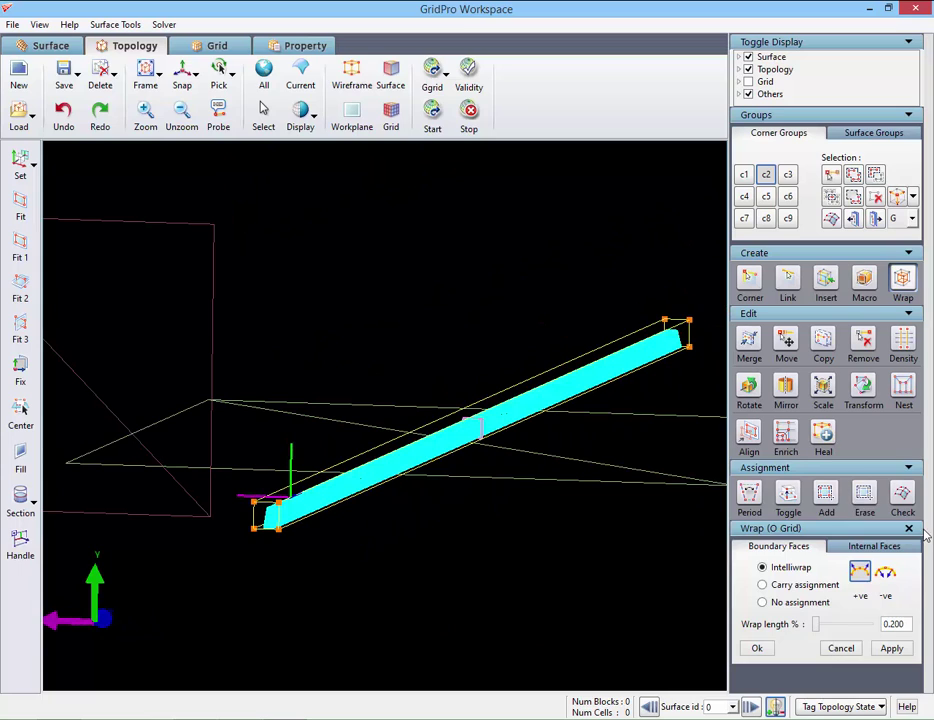
Step: Close the wrap settings, assign the corners of the box around the train to surface 0, and redisplay the full topology
left_click(909, 529)
left_click(826, 493)
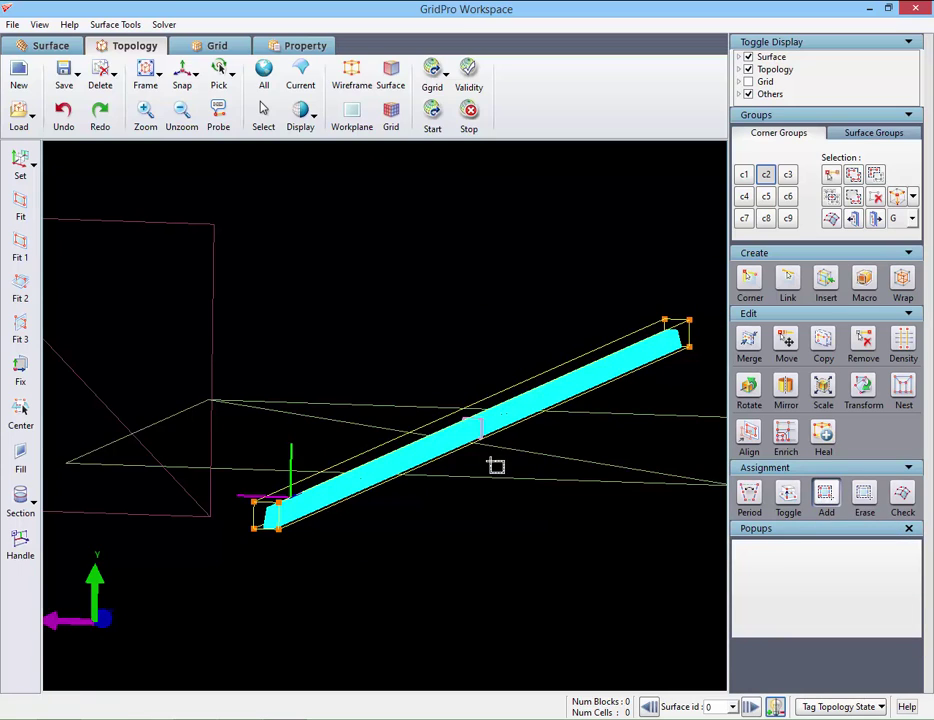
left_click_drag(161, 205, 784, 659)
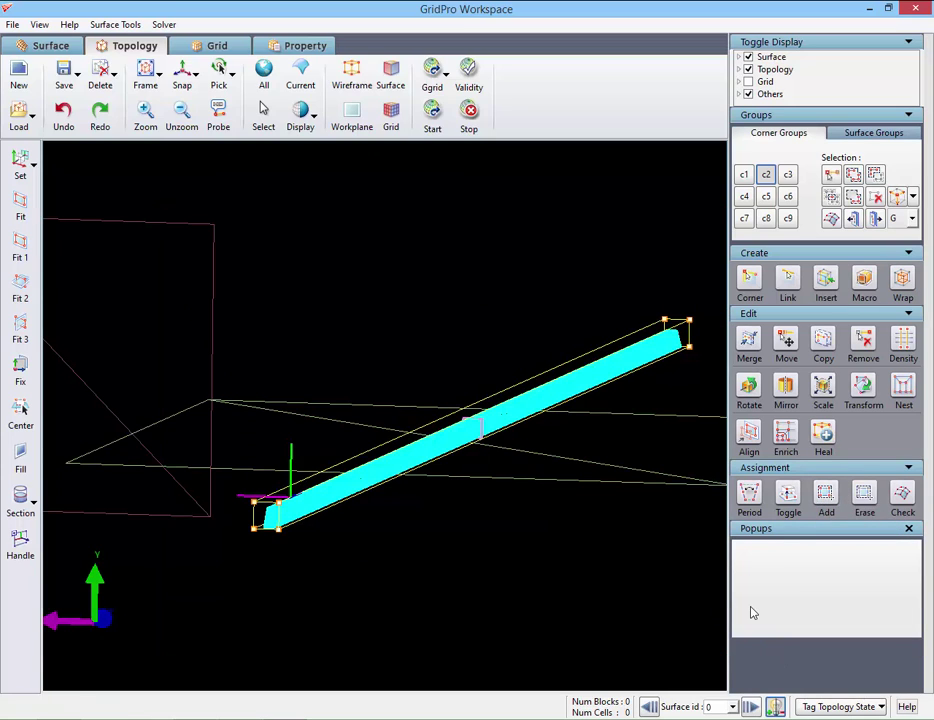
left_click(768, 183)
Step: Assign the corners on the domain's negative-X side to surface 1 and those on its positive-X side to surface 2
left_click(750, 707)
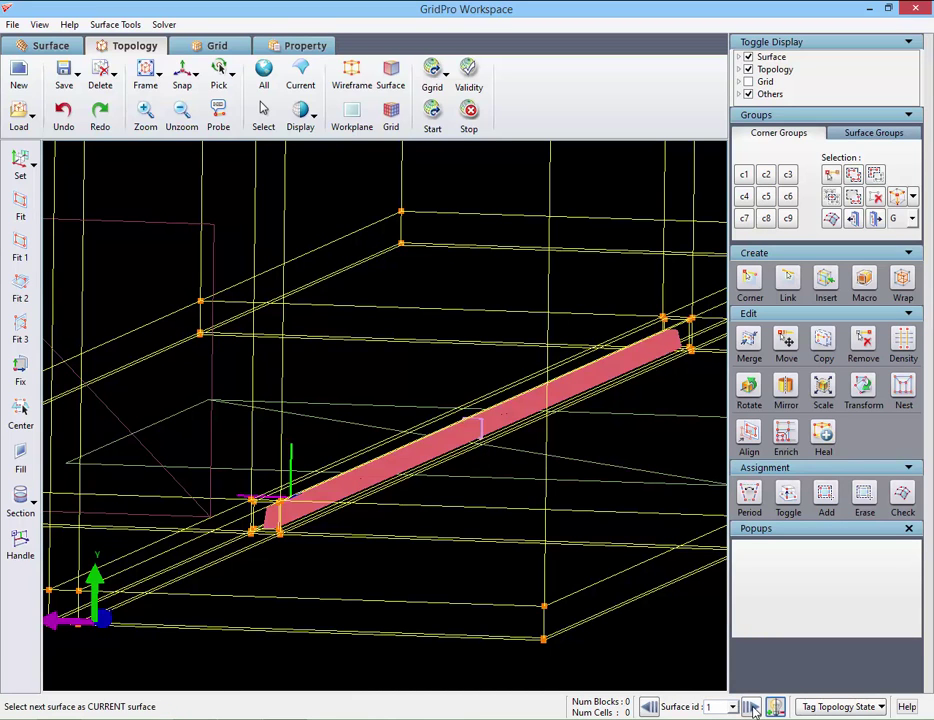
scroll(505, 599, "down", 8)
left_click_drag(495, 592, 451, 496)
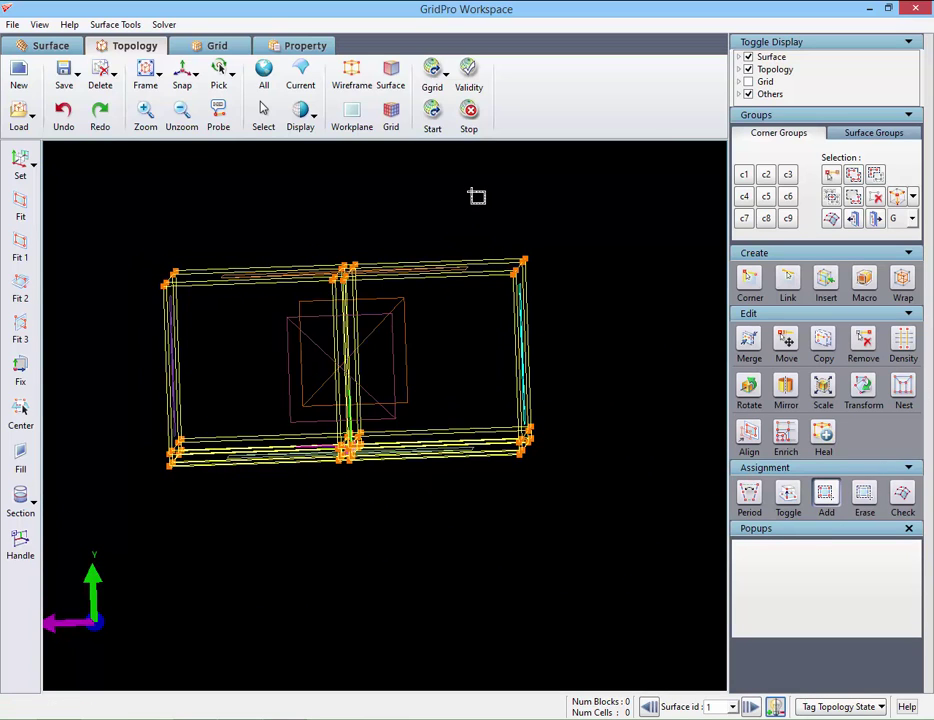
left_click(751, 706)
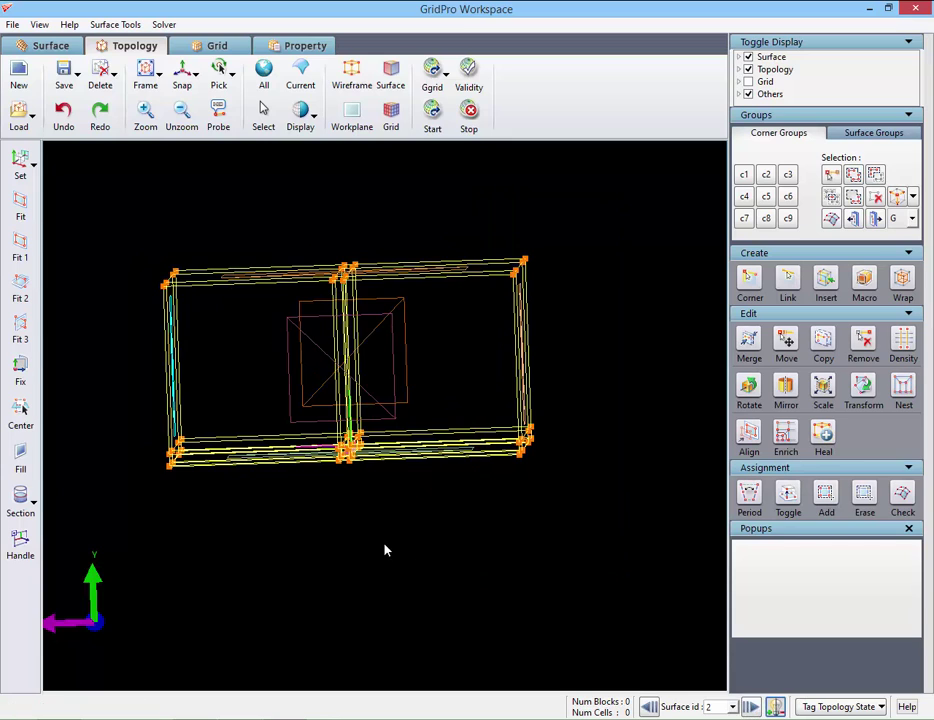
left_click(826, 500)
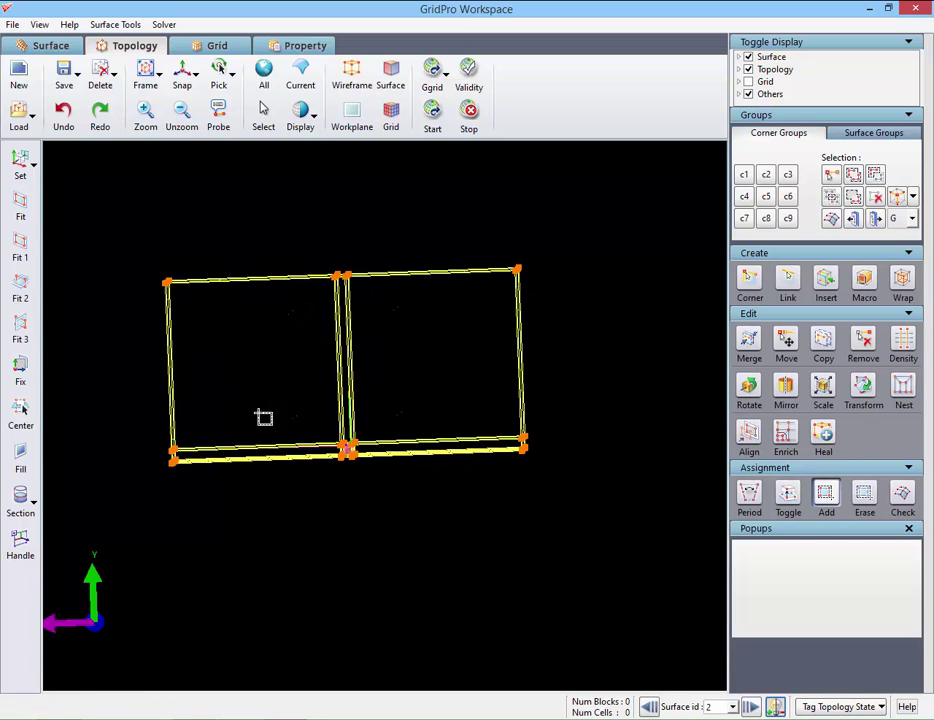
left_click_drag(99, 172, 209, 562)
Step: Make surface 3 current and collect the lowest horizontal layer of corners into corner group c3
left_click(751, 706)
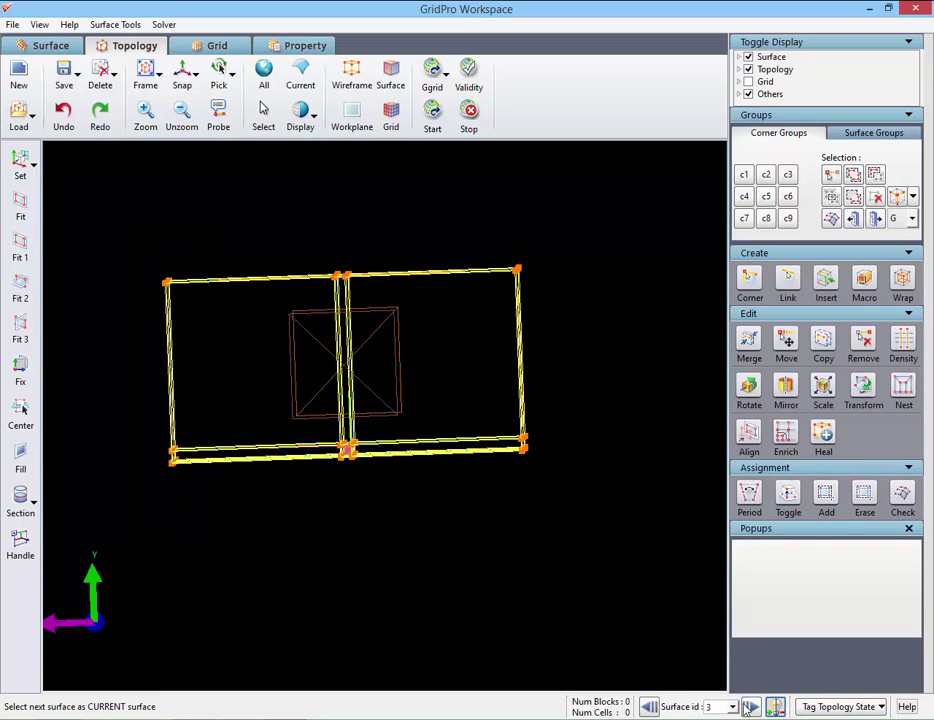
left_click_drag(581, 586, 445, 605)
left_click_drag(372, 540, 377, 494)
left_click_drag(375, 597, 371, 545)
left_click(182, 70)
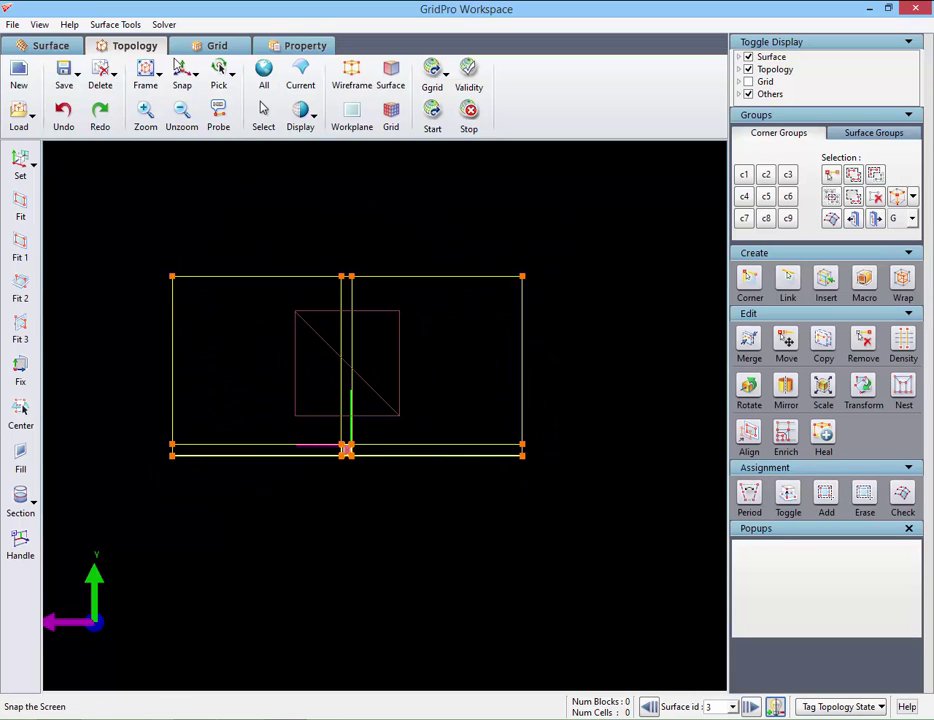
scroll(536, 538, "up", 4)
middle_click_drag(555, 534, 360, 470)
scroll(511, 545, "up", 8)
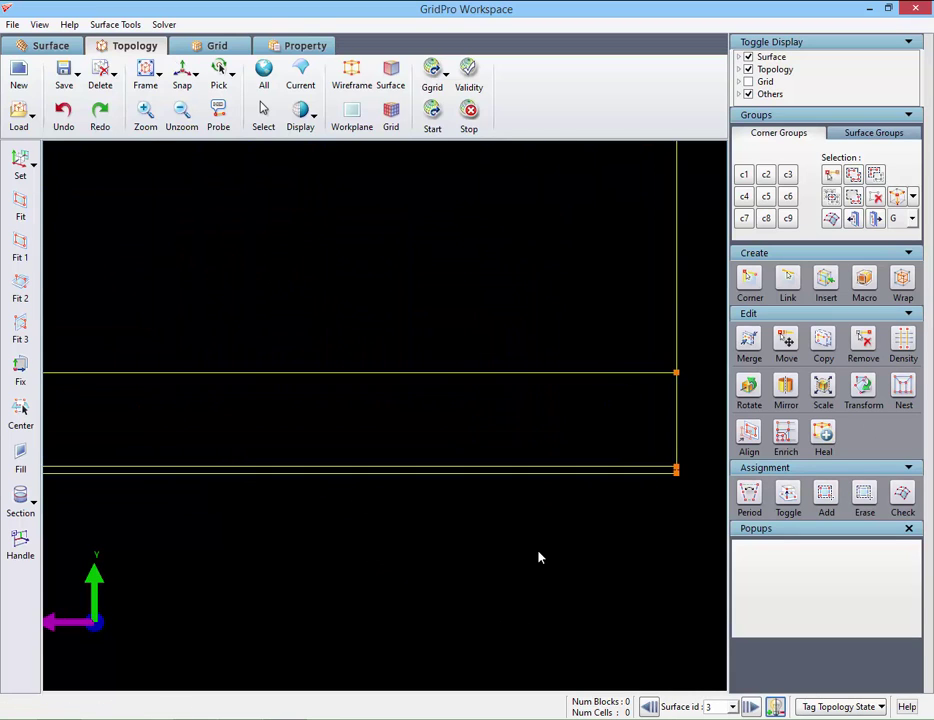
middle_click_drag(538, 556, 432, 550)
scroll(600, 542, "up", 5)
middle_click_drag(600, 542, 267, 423)
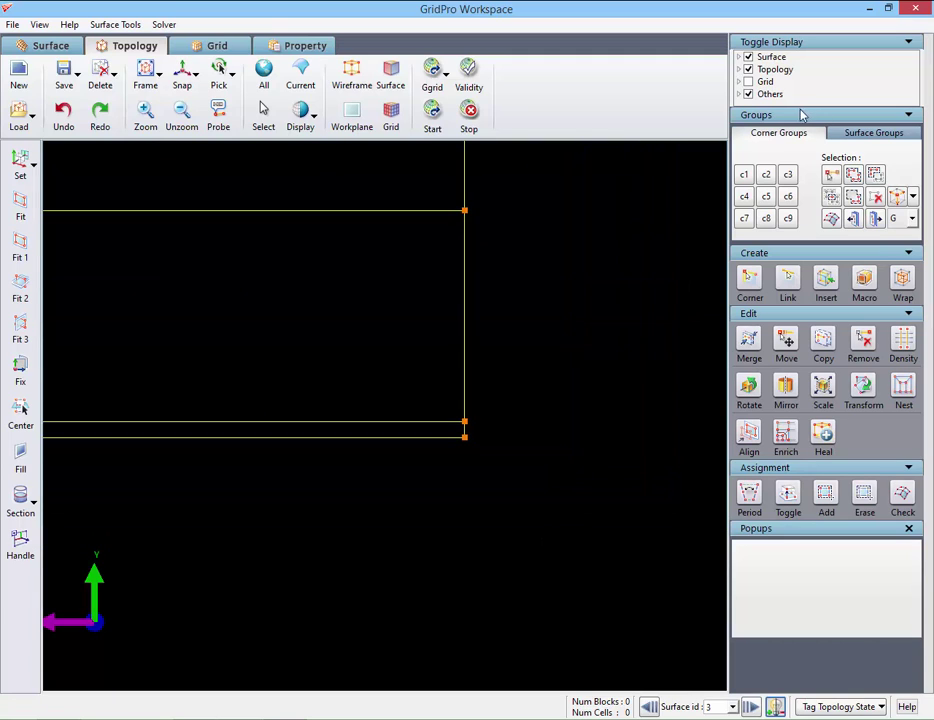
left_click(787, 176)
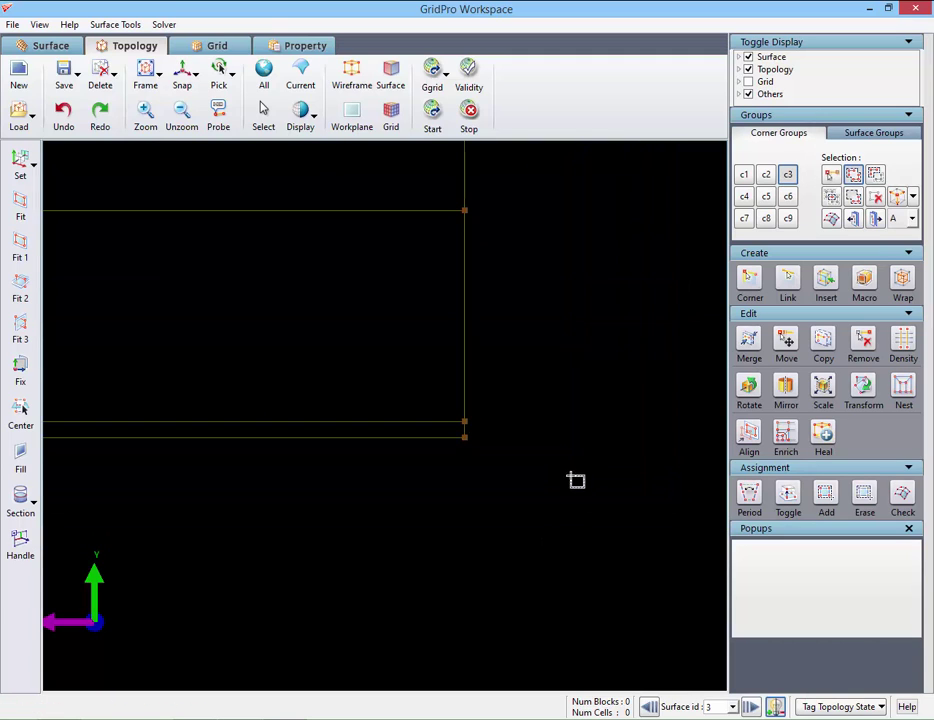
scroll(473, 460, "up", 4)
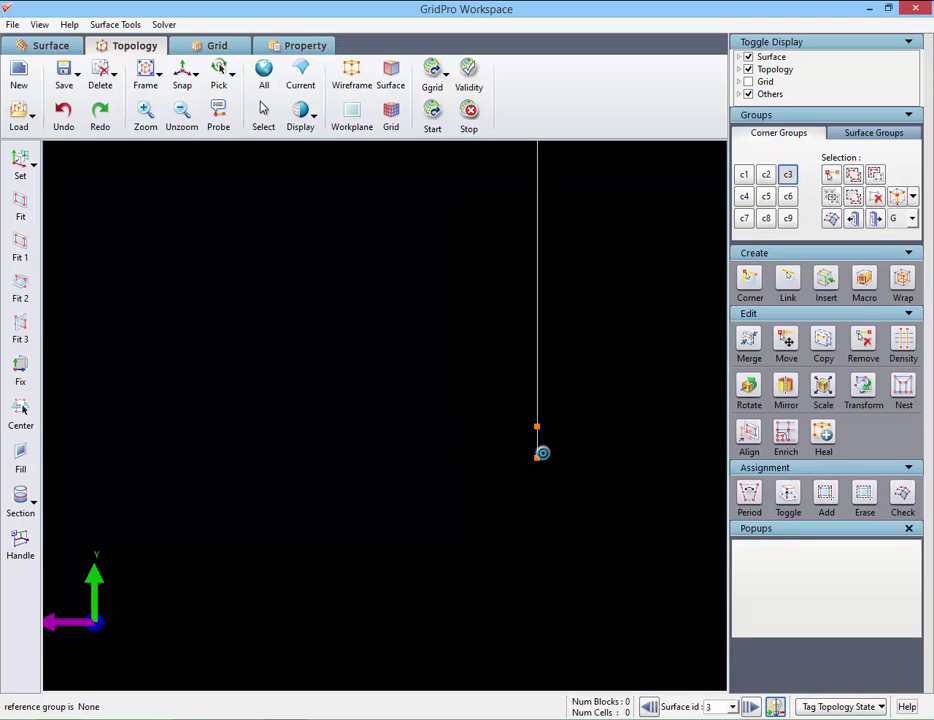
left_click(537, 450)
Step: Assign all bottom-layer corners of group c3 to surface 3
scroll(450, 430, "down", 10)
middle_click_drag(317, 442, 600, 450)
scroll(528, 467, "down", 1)
scroll(528, 469, "down", 5)
left_click_drag(400, 455, 409, 377)
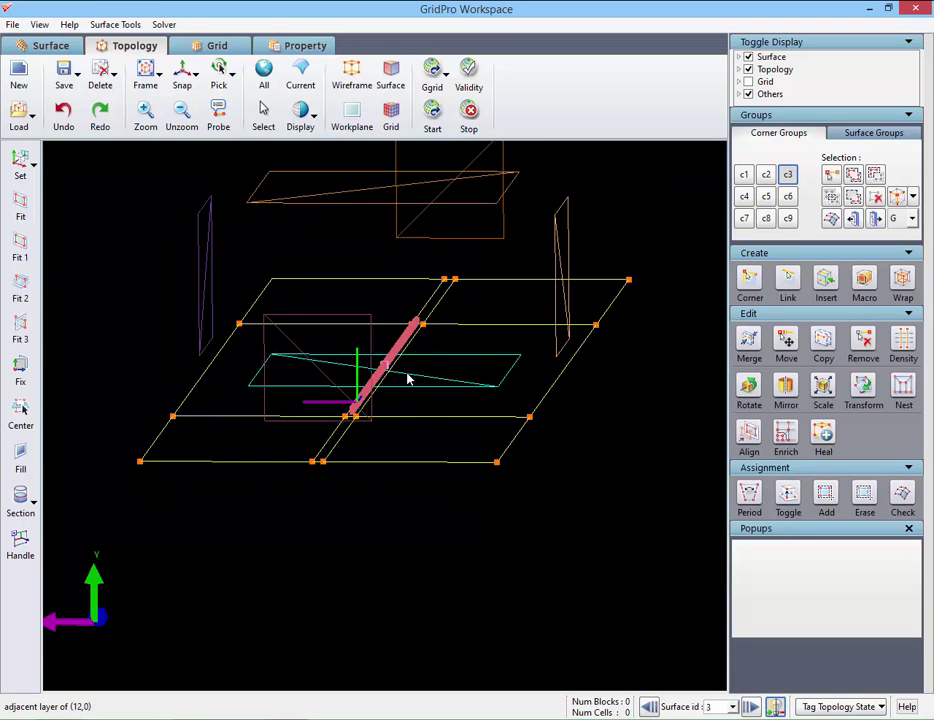
scroll(409, 378, "down", 3)
left_click(825, 496)
left_click_drag(595, 535, 204, 289)
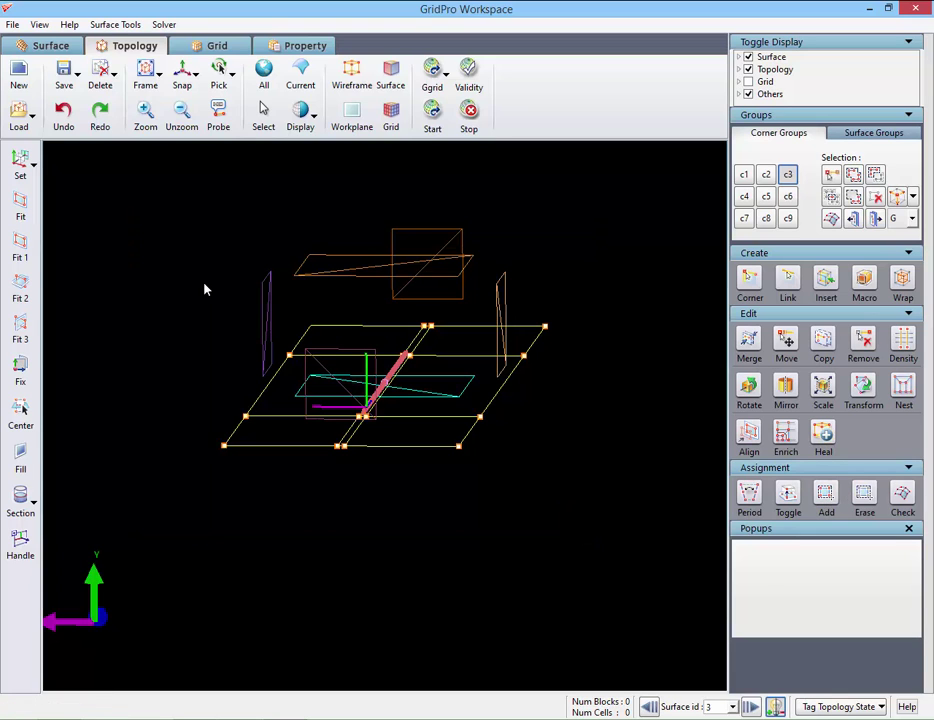
Step: Turn off group c3 and assign the corners along the top of the domain to surface 4
left_click(751, 707)
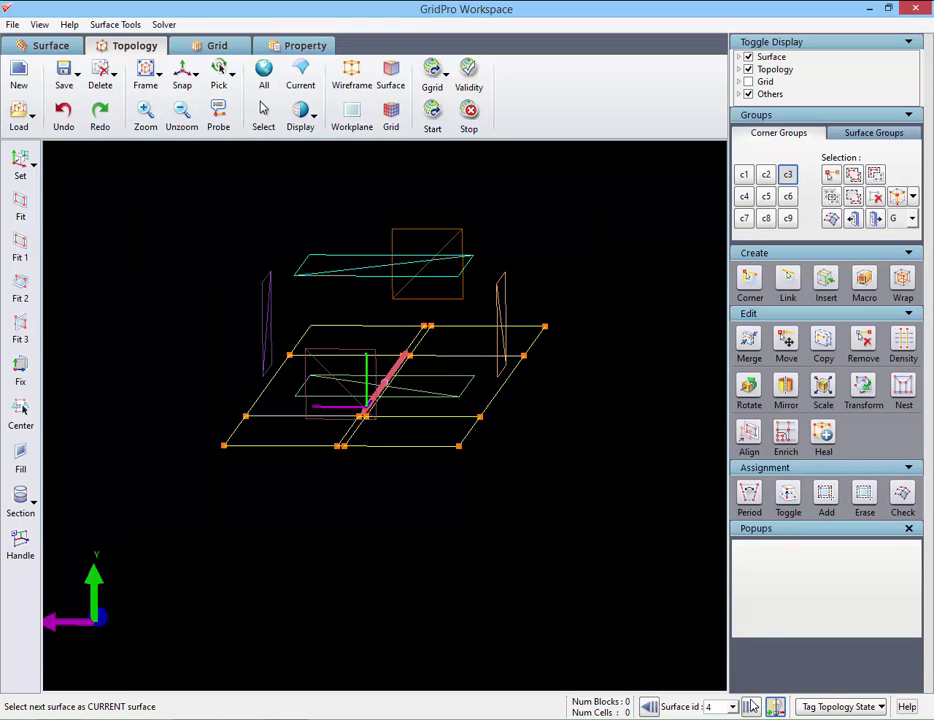
left_click(791, 176)
left_click_drag(349, 327, 396, 272)
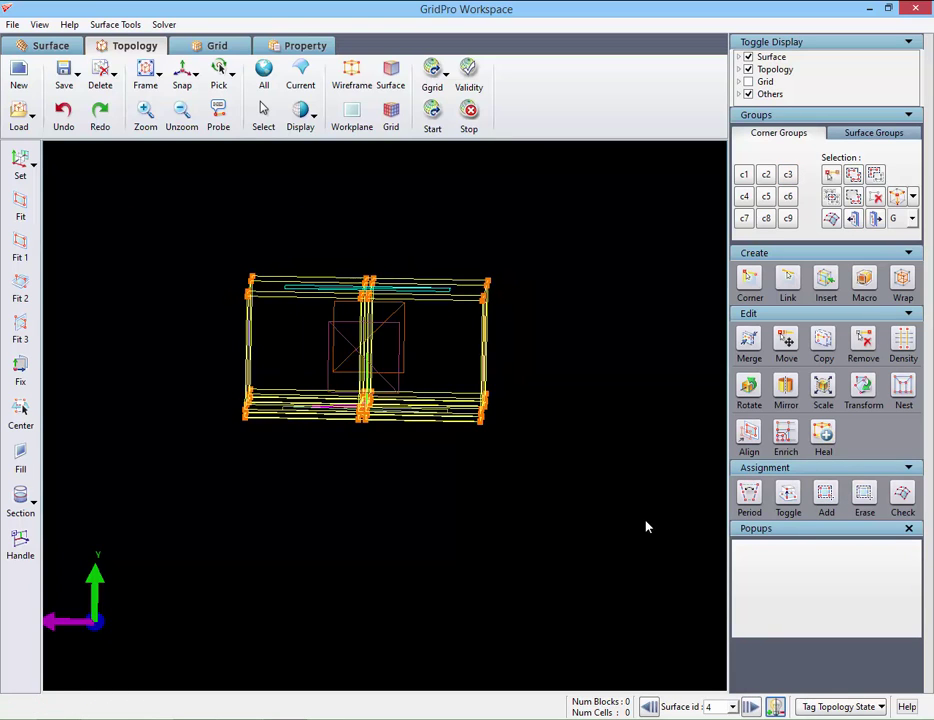
left_click(835, 504)
left_click_drag(221, 229, 560, 330)
Step: Assign the corners at the negative-Z end of the domain to surface 5
left_click(751, 708)
left_click_drag(557, 529, 115, 365)
left_click_drag(480, 530, 445, 520)
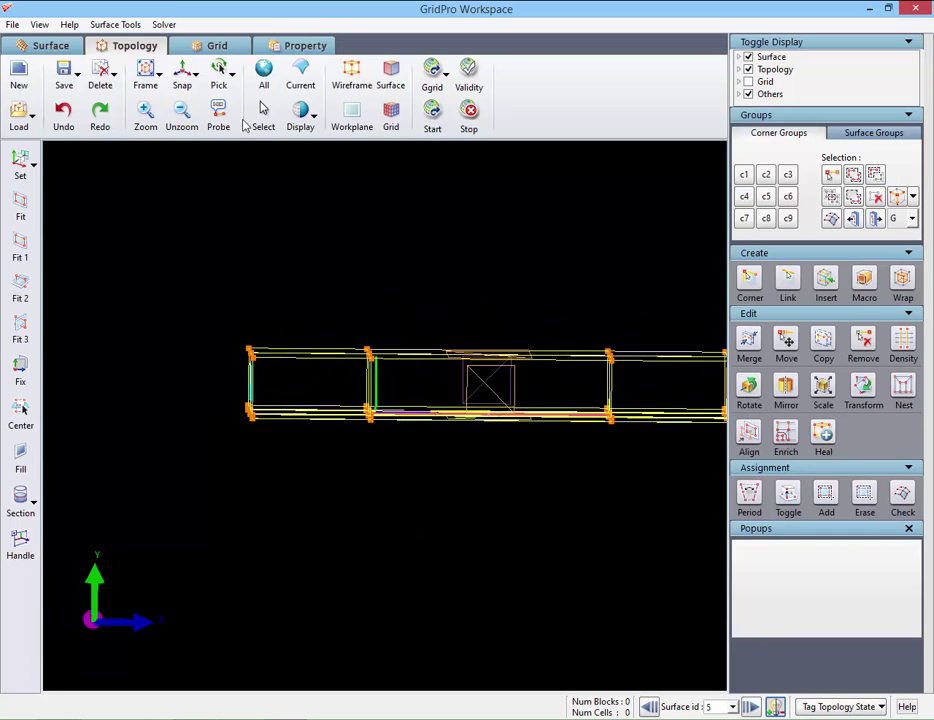
left_click(182, 76)
left_click(825, 495)
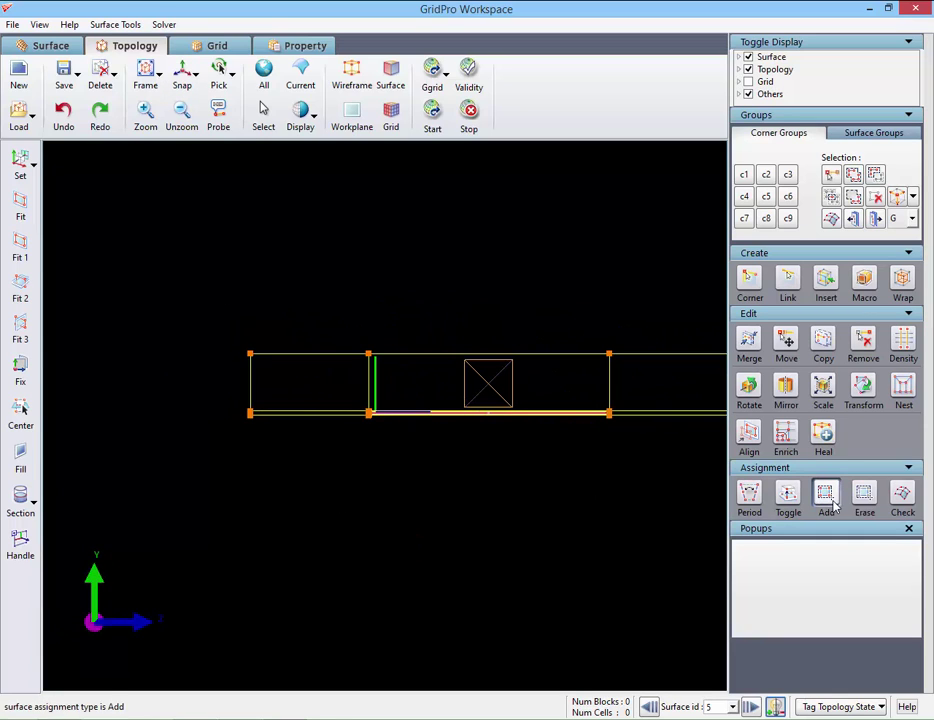
left_click_drag(172, 292, 290, 545)
Step: Assign the corners at the positive-Z end of the domain to surface 6
right_click_drag(557, 561, 374, 539)
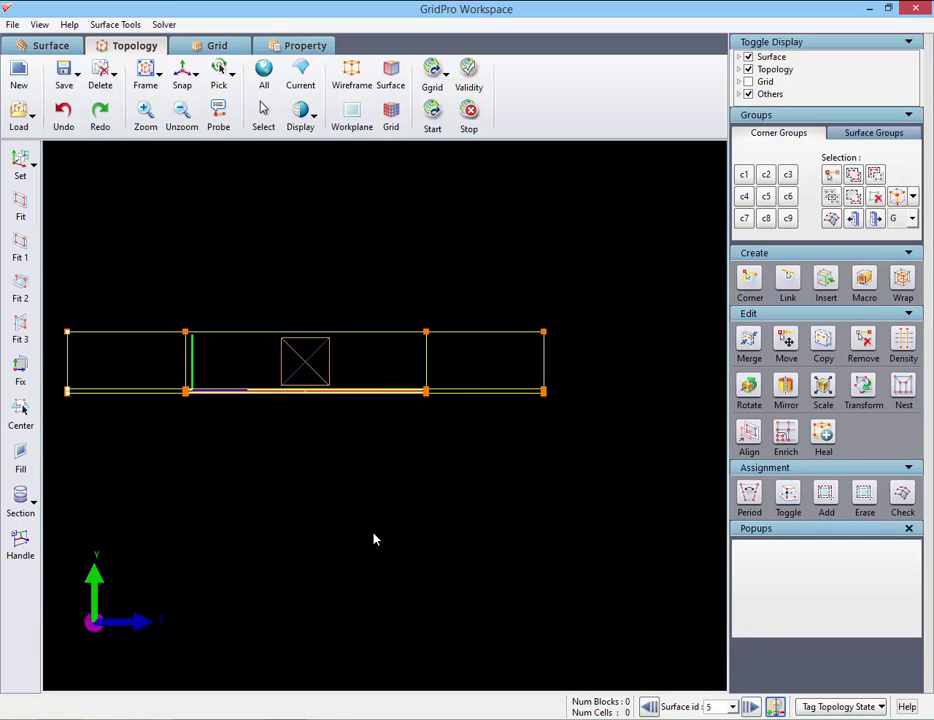
left_click(753, 708)
left_click_drag(390, 308, 314, 419)
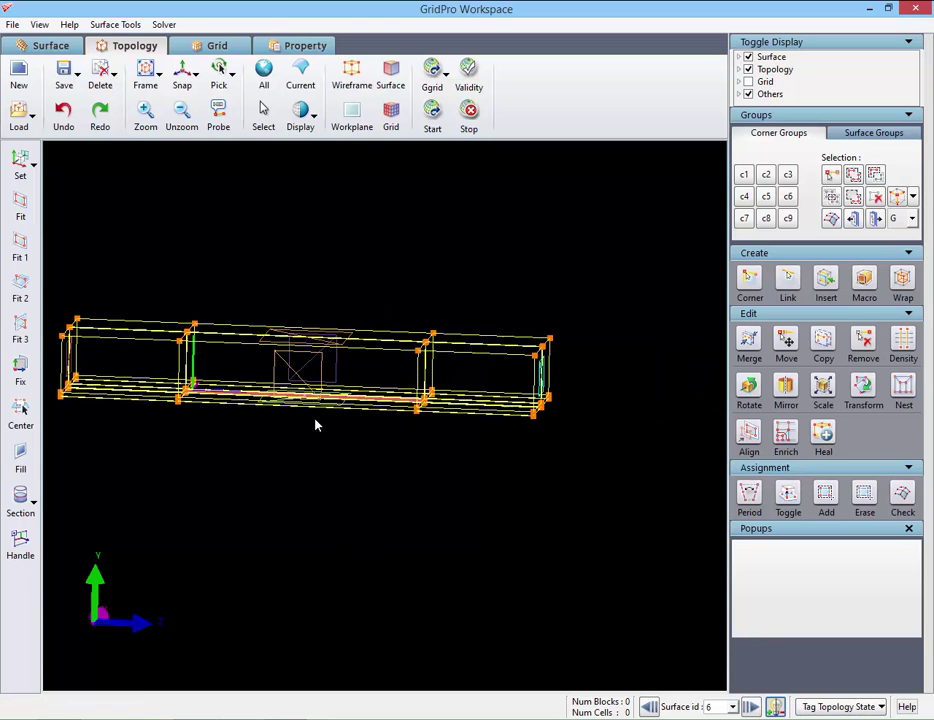
left_click_drag(470, 548, 617, 515)
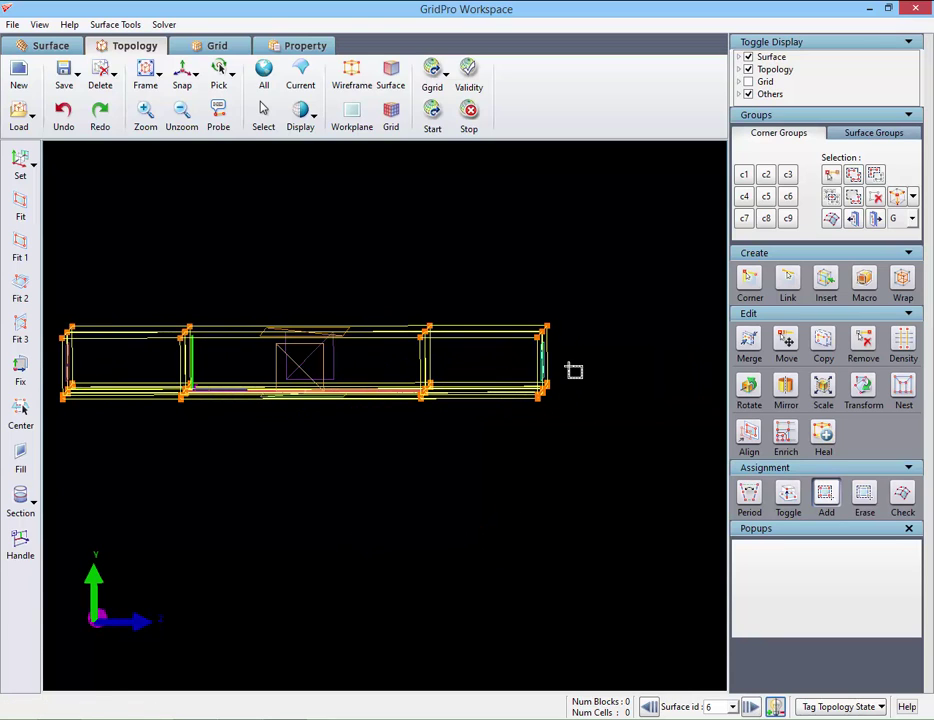
Step: Check the corner assignments of each surface in turn, from surface 0 through surface 6
left_click(751, 707)
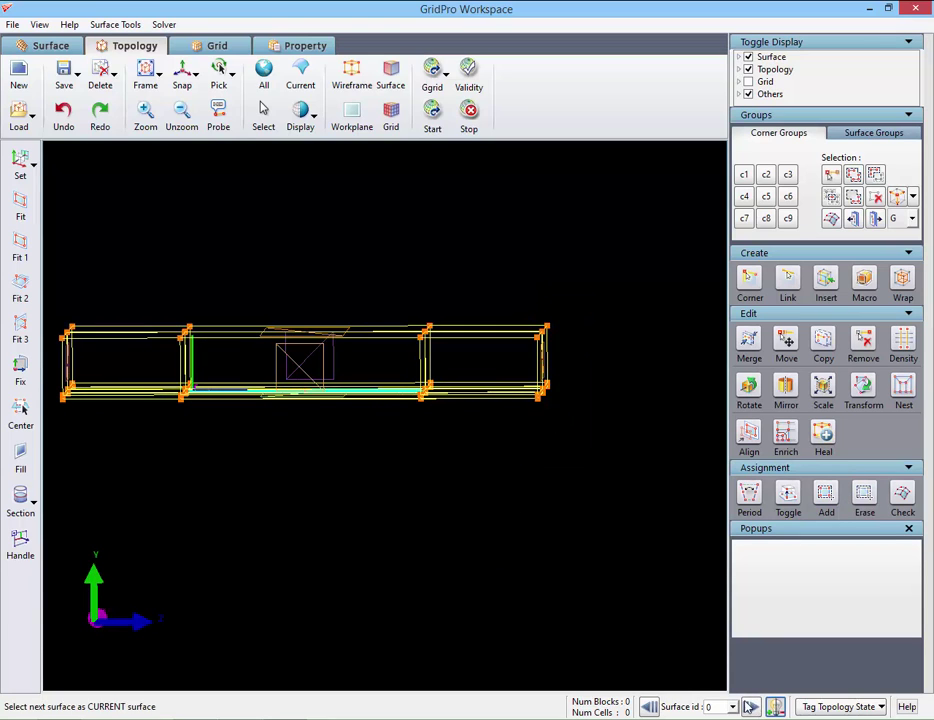
left_click_drag(366, 574, 554, 614)
left_click_drag(450, 579, 495, 583)
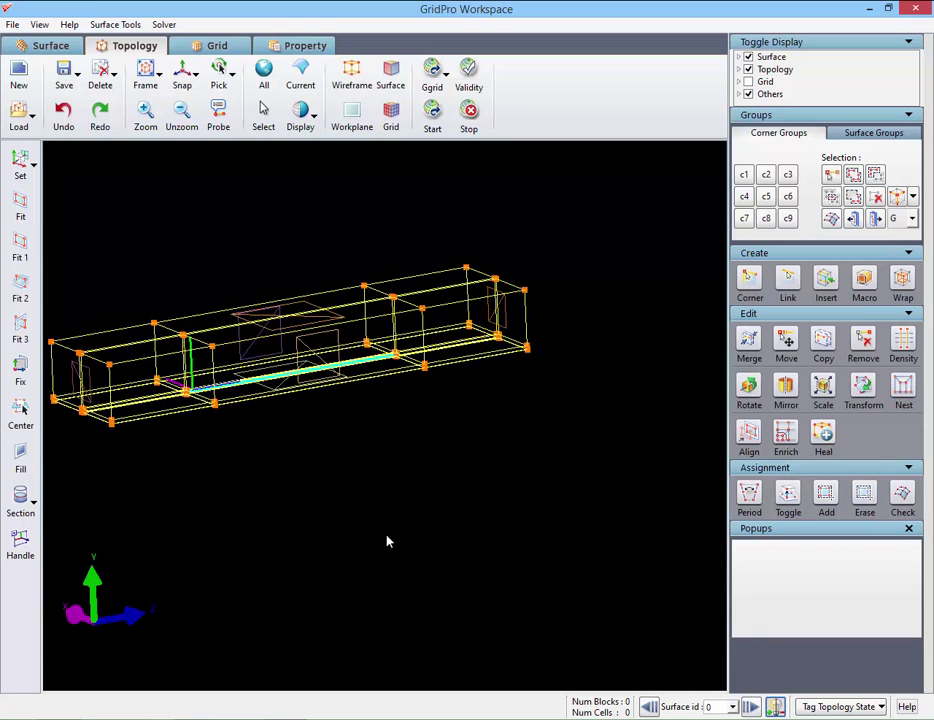
middle_click_drag(386, 537, 434, 567)
left_click_drag(388, 503, 434, 498)
left_click(903, 505)
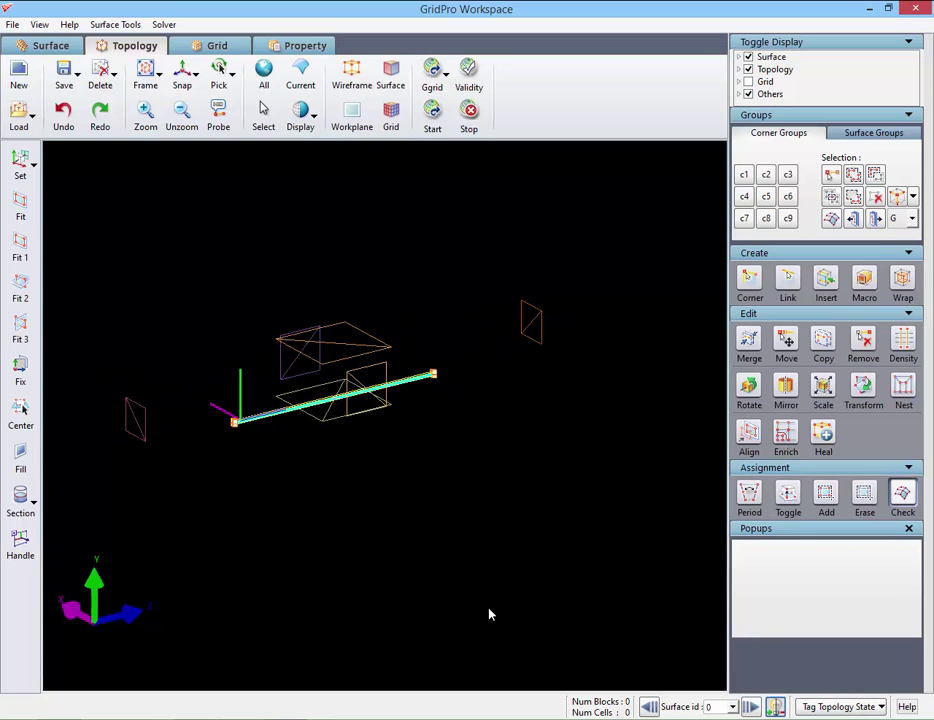
left_click(751, 707)
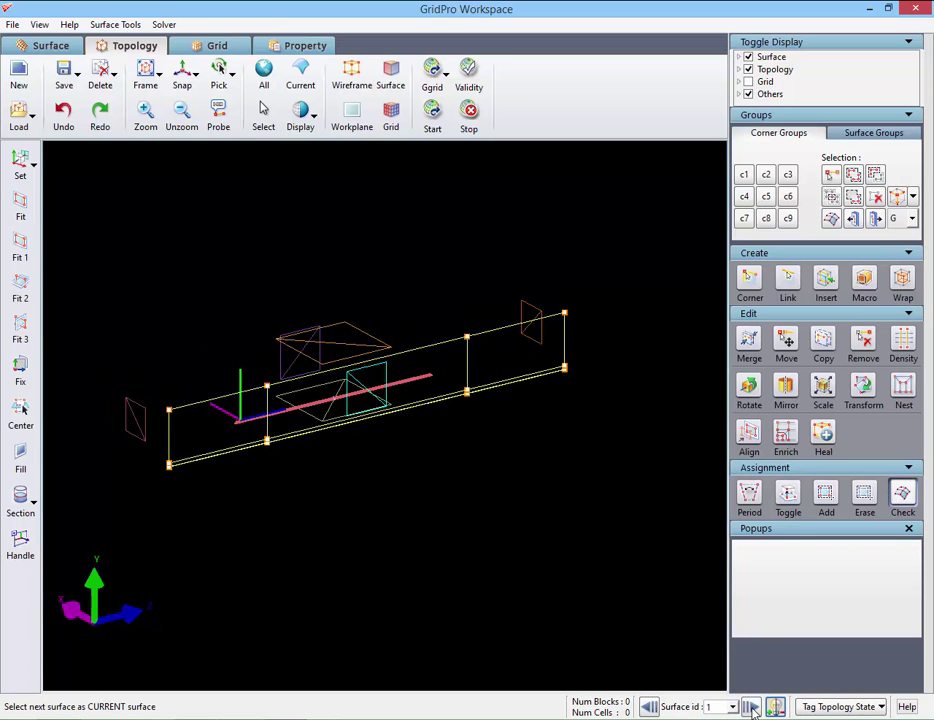
left_click(751, 707)
left_click(751, 707)
left_click(751, 707)
left_click(751, 707)
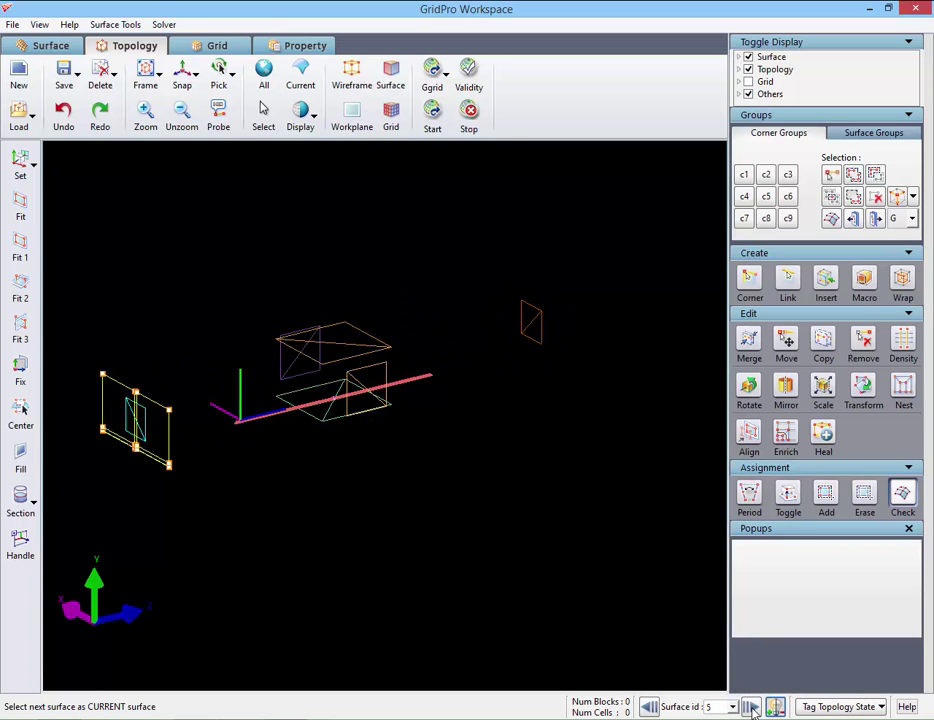
left_click(751, 707)
left_click(751, 707)
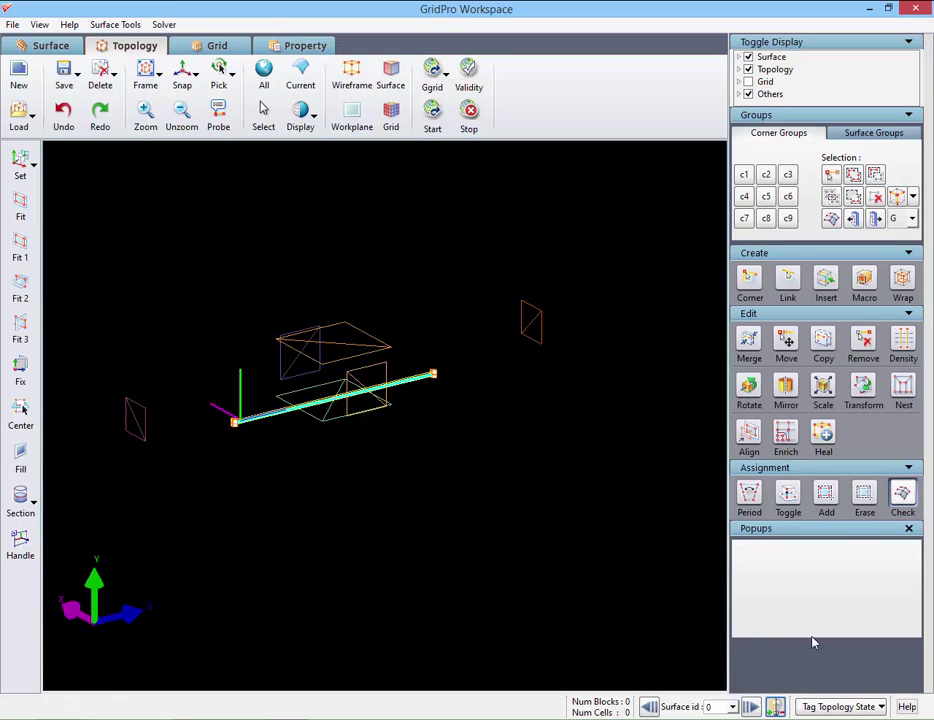
left_click(903, 493)
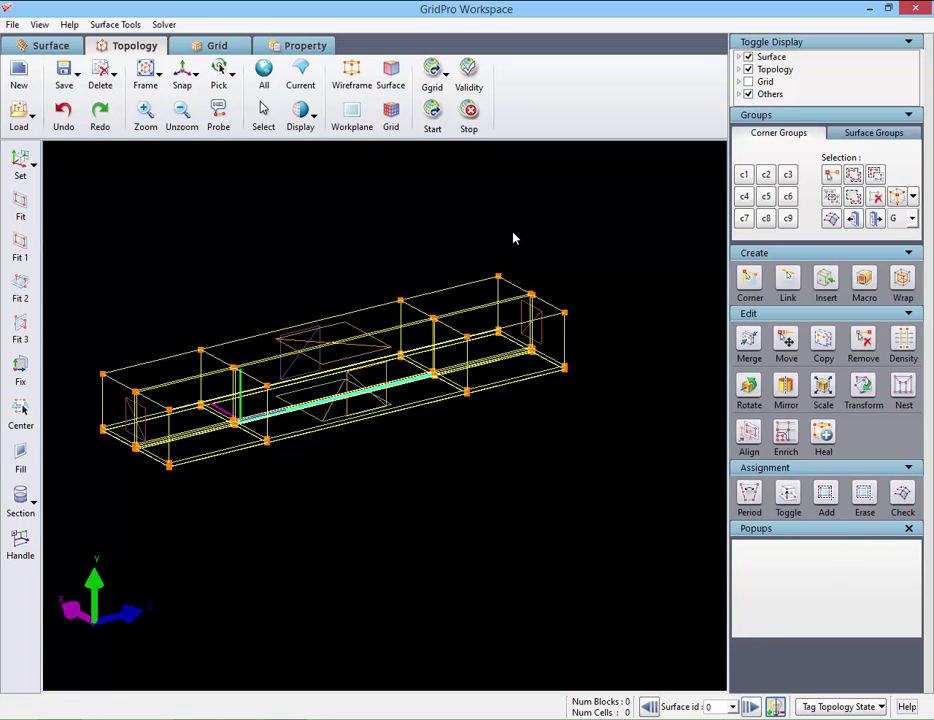
Step: Check the topology's validity and save the topology as step2 in the Train folder
left_click(469, 72)
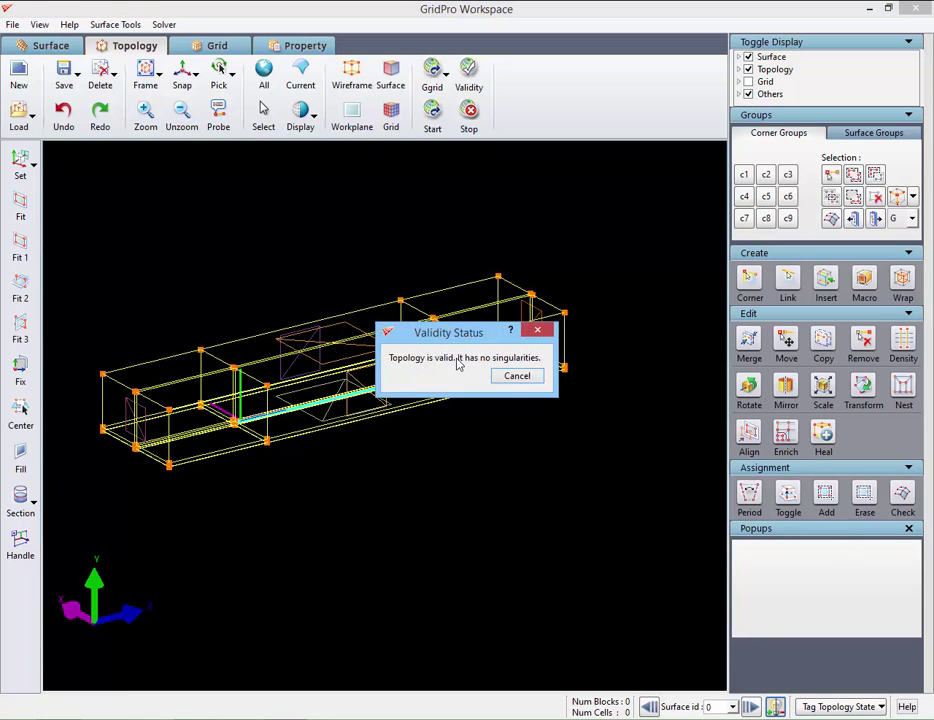
left_click(508, 375)
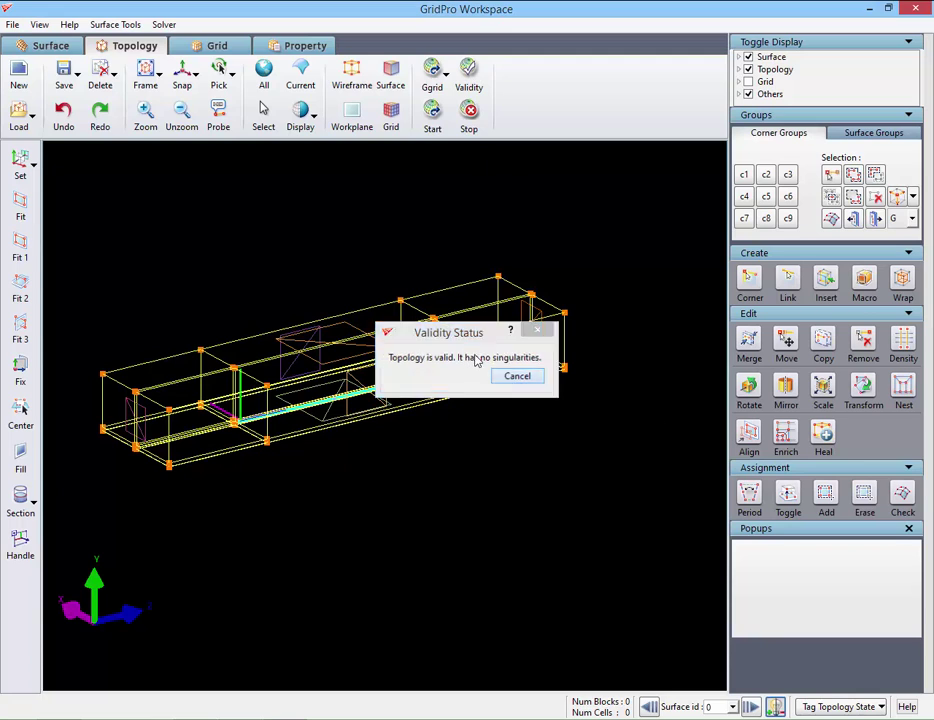
left_click(77, 76)
left_click(84, 116)
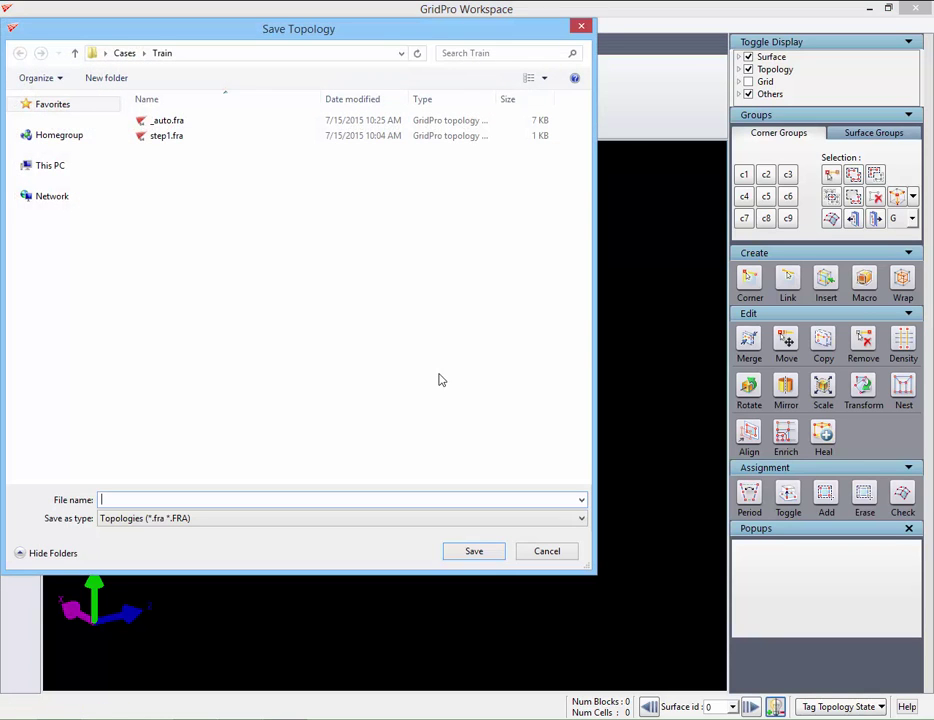
type("step2")
key("Return")
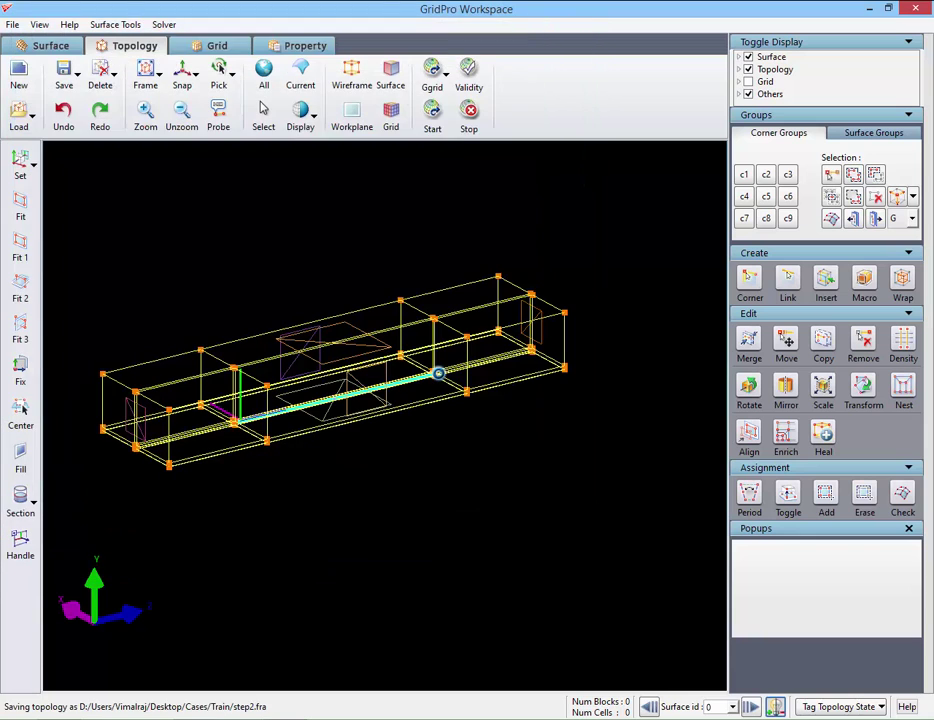
Step: Center the workplane on the train near its positive-Z nose and orient it normal to the Z axis
left_click_drag(400, 492, 338, 470)
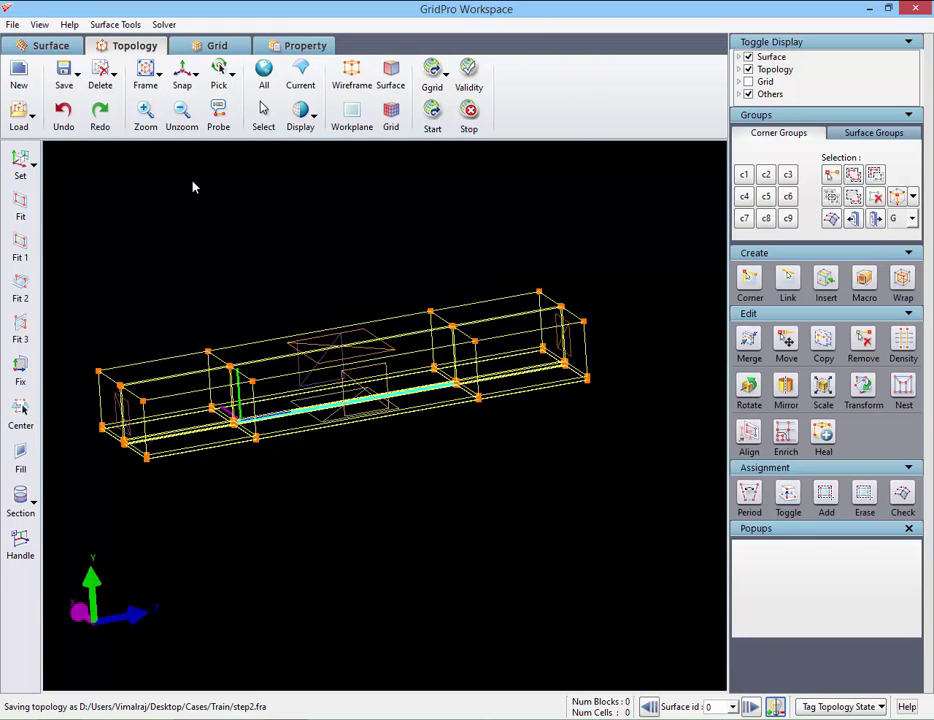
left_click(187, 80)
right_click_drag(487, 405, 528, 523)
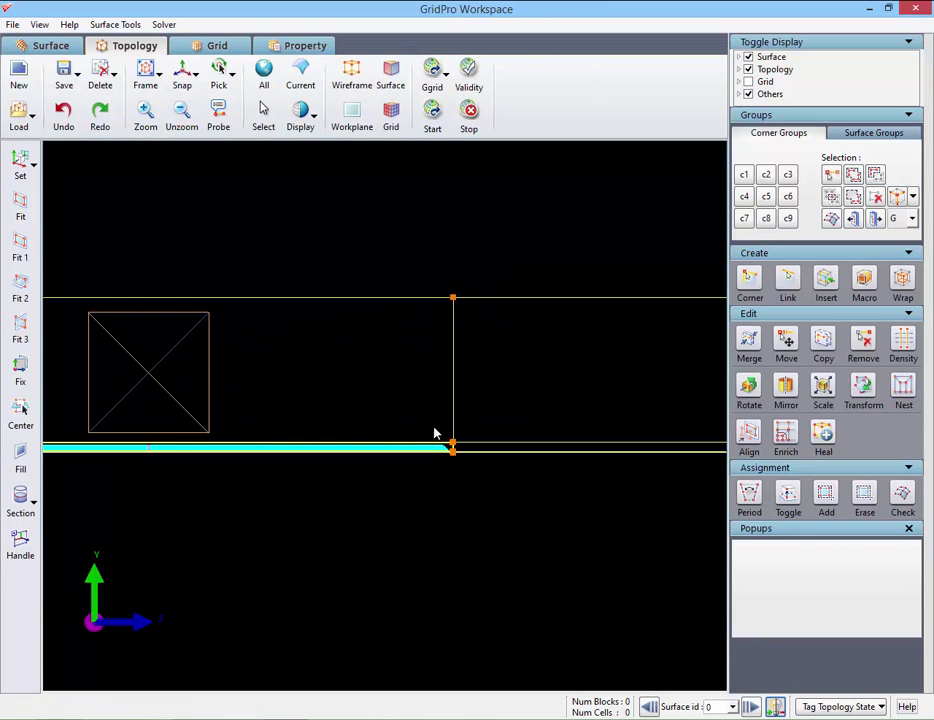
right_click_drag(435, 434, 481, 492)
middle_click_drag(72, 451, 28, 436)
right_click_drag(330, 452, 346, 502)
middle_click_drag(262, 468, 130, 454)
left_click(20, 412)
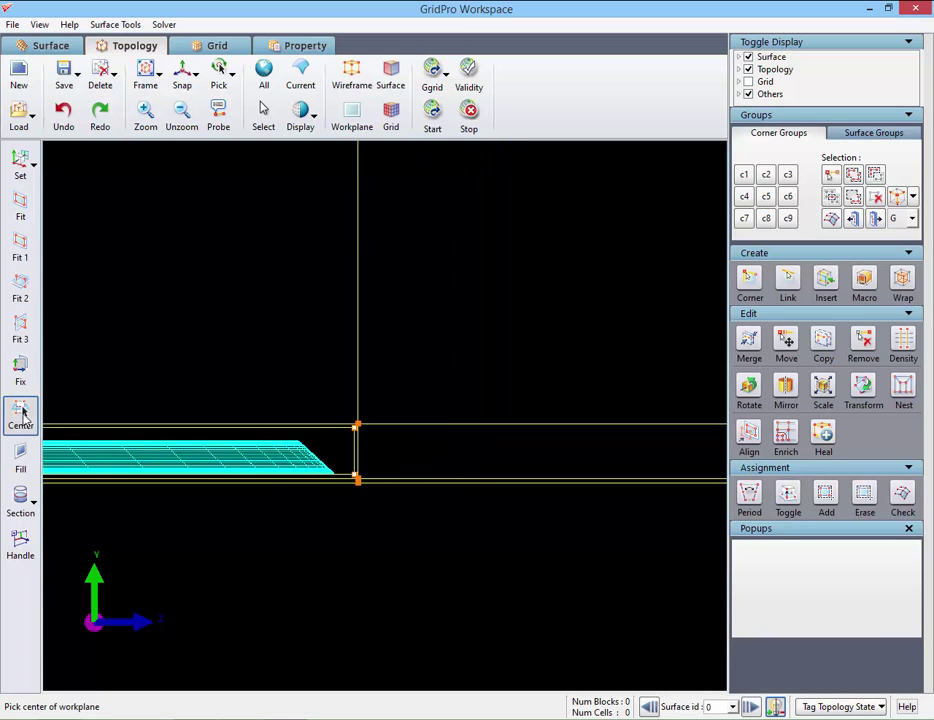
left_click(302, 467)
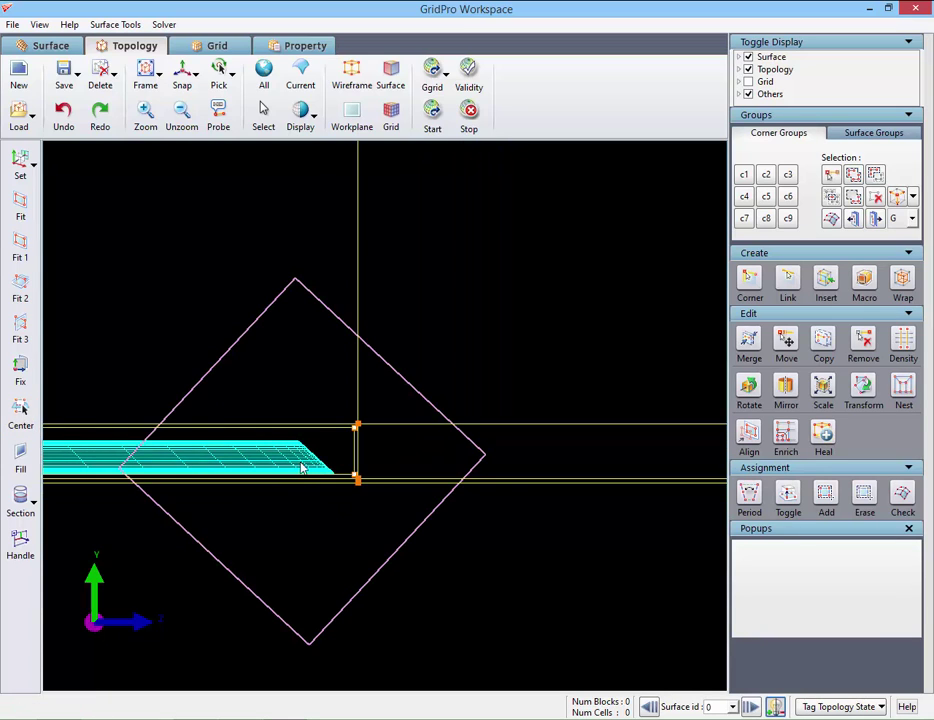
left_click(33, 166)
left_click(44, 215)
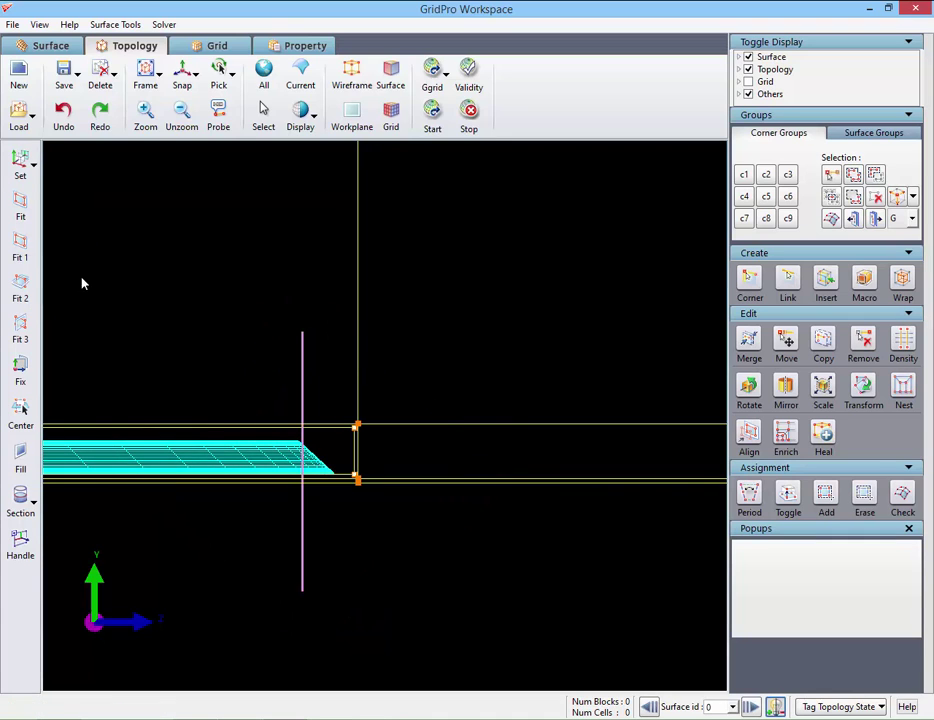
Step: Shift the workplane along Z so it cuts the train body just behind the slanted positive-Z nose
left_click_drag(106, 297, 63, 321)
left_click_drag(248, 341, 66, 350)
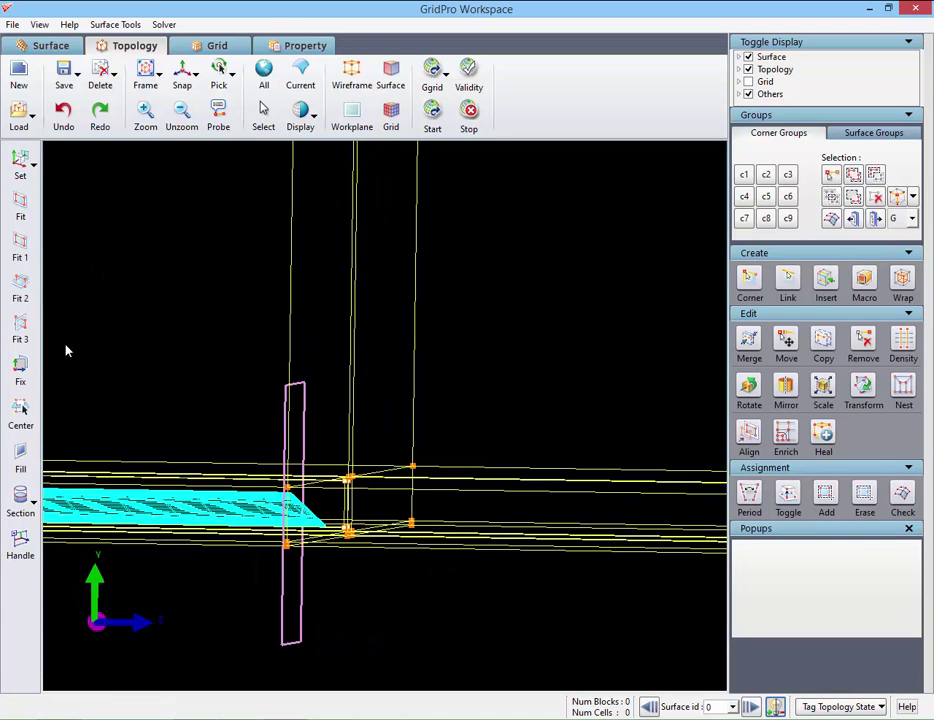
left_click_drag(191, 353, 303, 349)
left_click(182, 72)
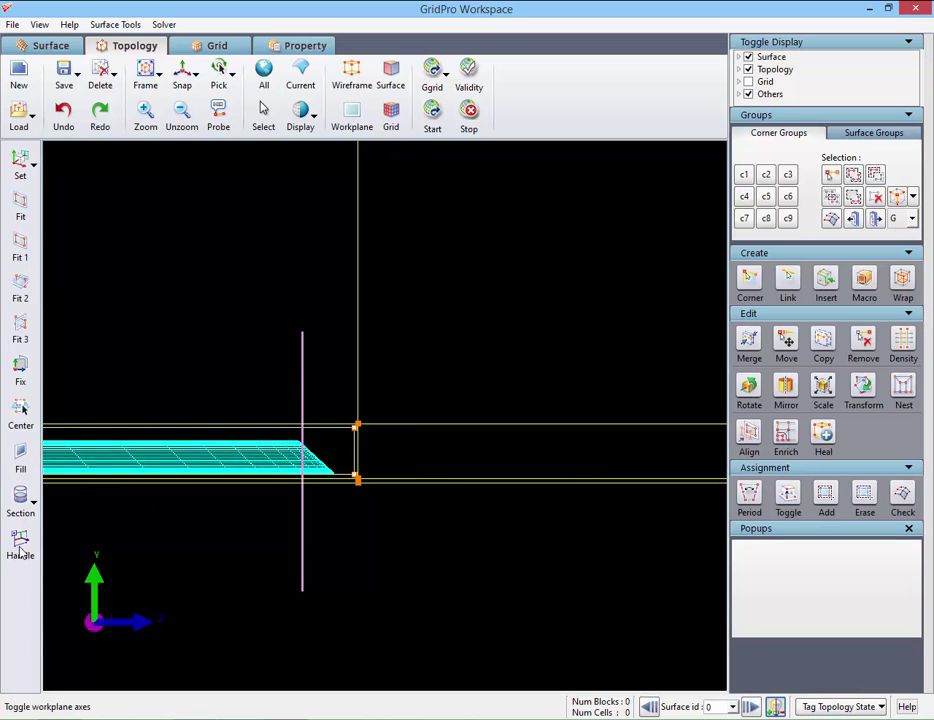
left_click(22, 551)
middle_click_drag(206, 357, 405, 553)
right_click_drag(376, 600, 558, 544)
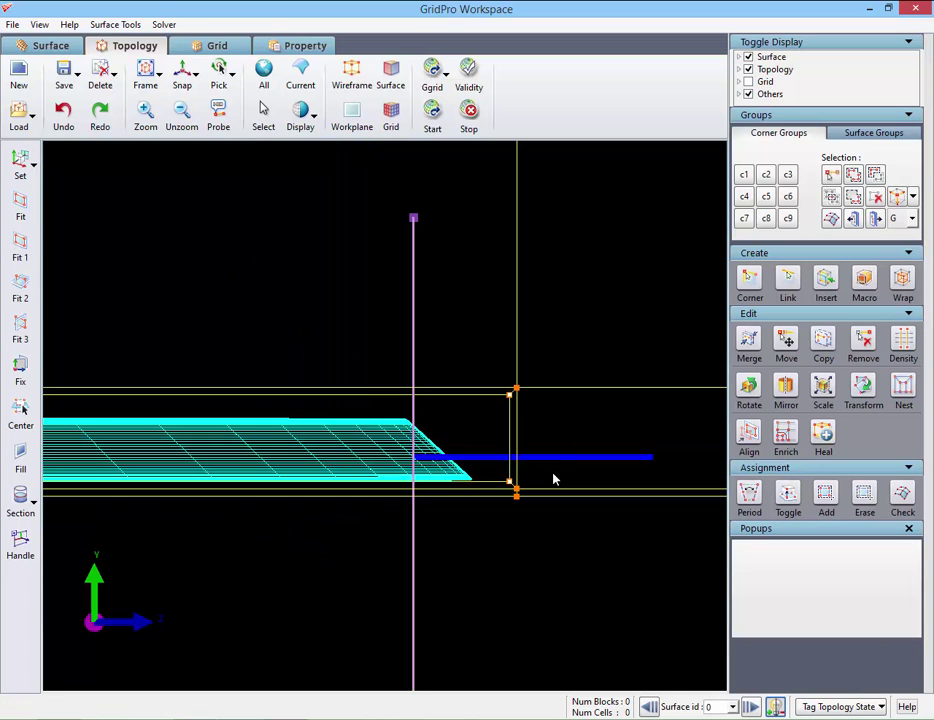
left_click_drag(562, 455, 465, 458)
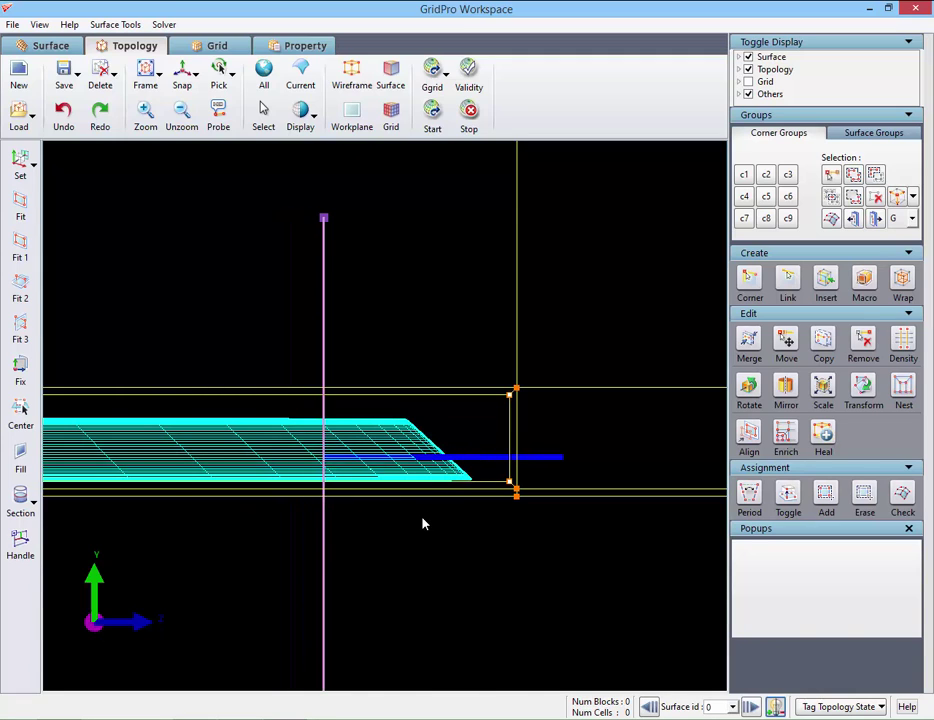
scroll(415, 517, "down", 6)
scroll(413, 510, "up", 1)
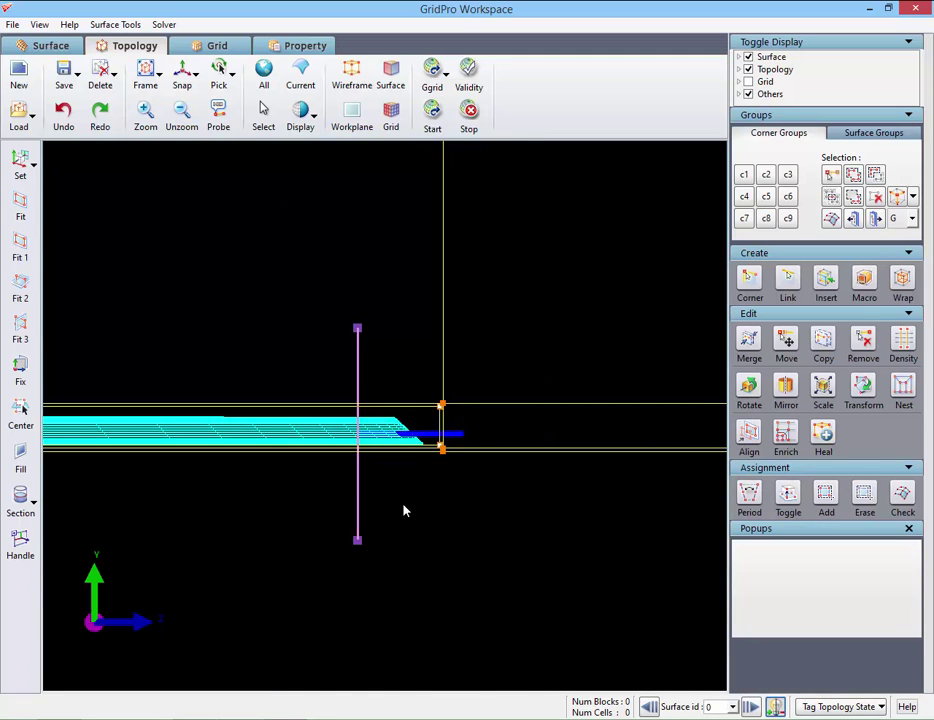
Step: Create a plane surface from the workplane parameters: center (-0.594, -0.243, 95.172), normal (0, 0, 1), size 7.67489
left_click(40, 48)
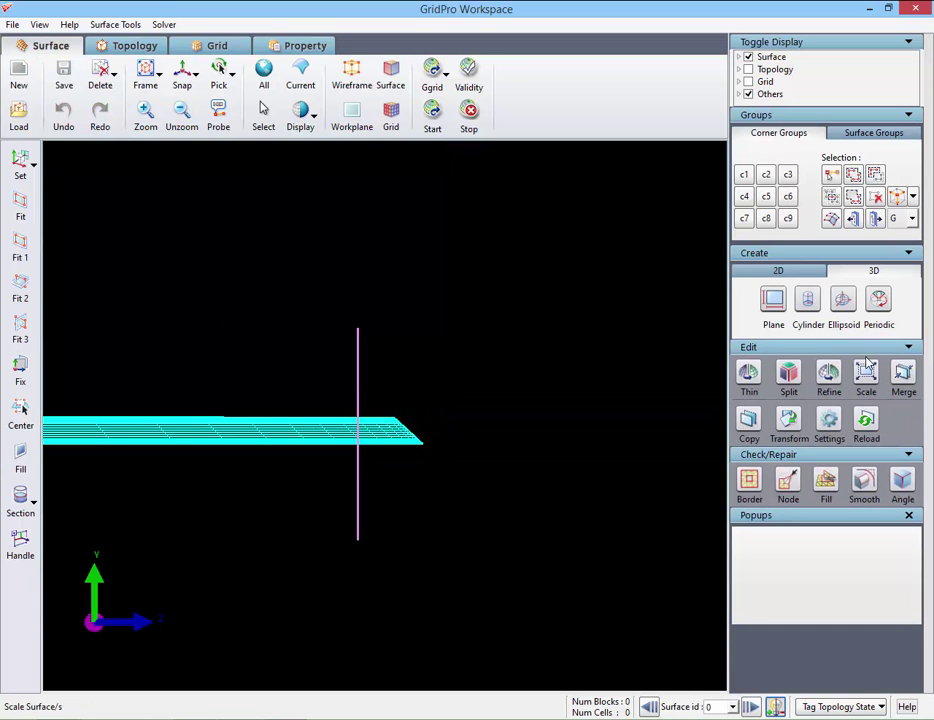
left_click(783, 302)
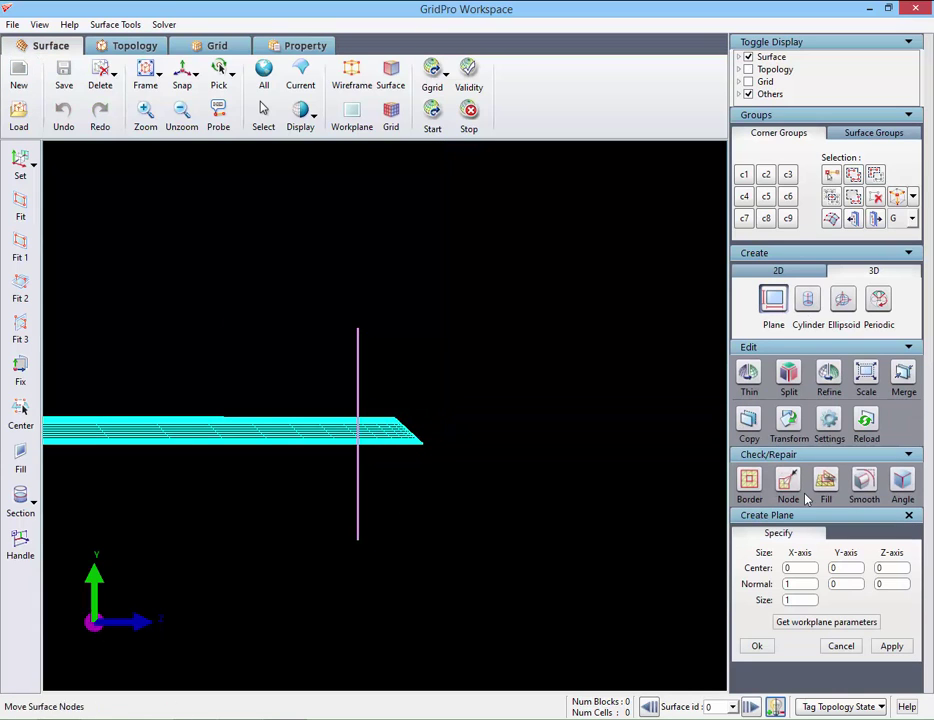
left_click(849, 624)
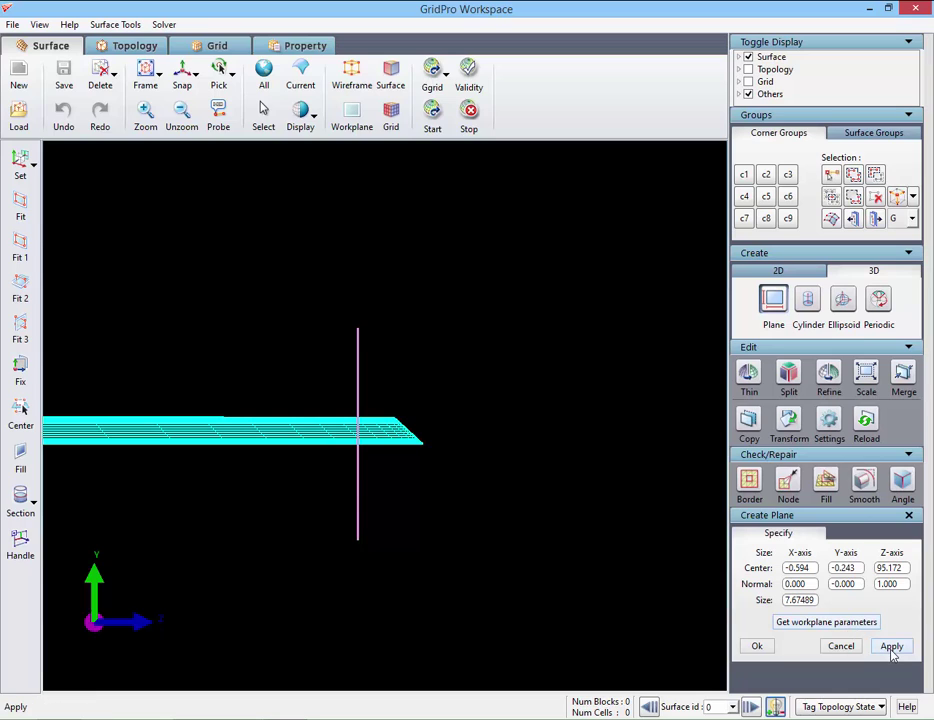
left_click(891, 646)
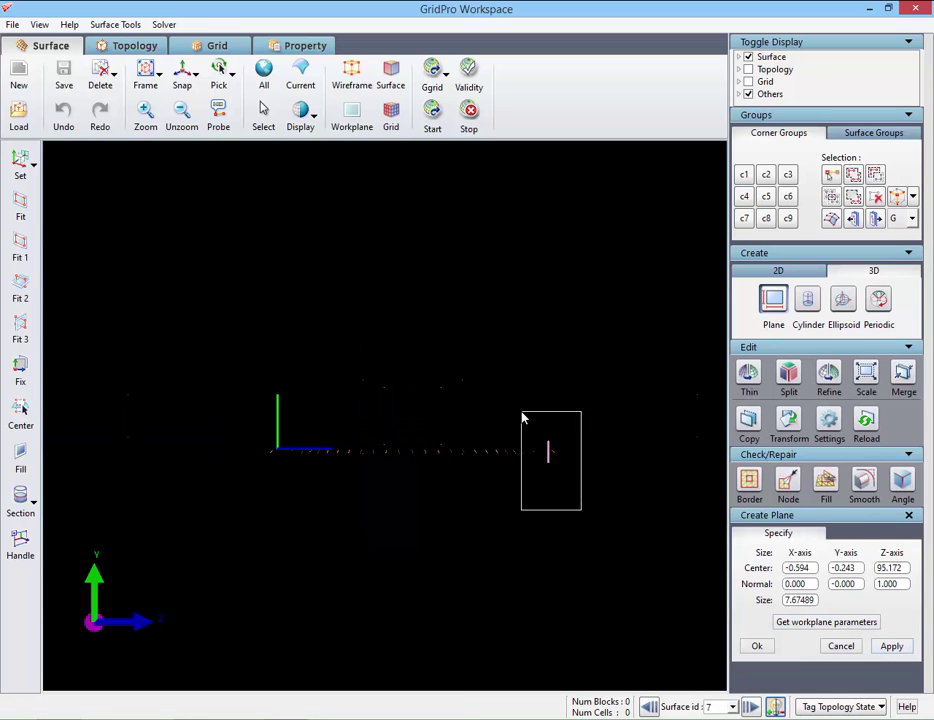
left_click_drag(521, 411, 581, 465)
left_click_drag(311, 444, 462, 626)
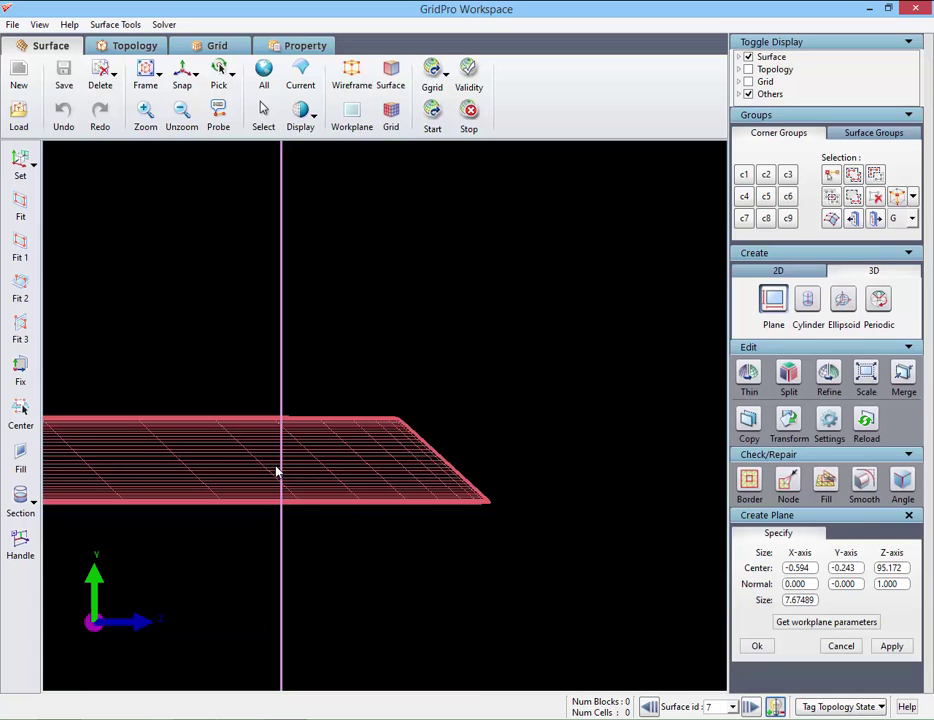
scroll(276, 471, "down", 10)
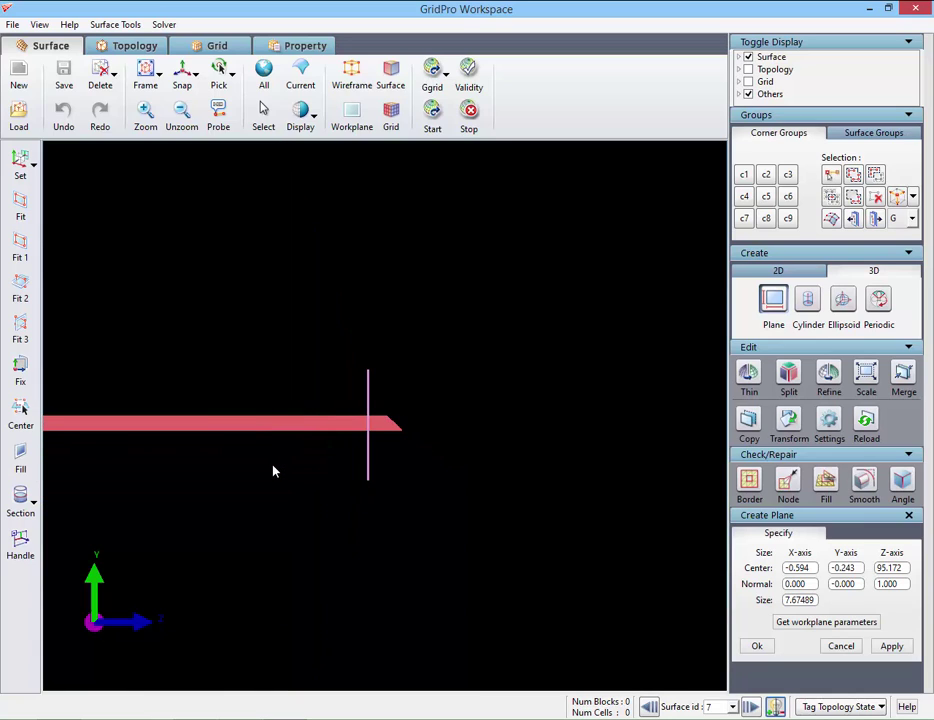
Step: Move the workplane along Z from the positive-Z nose to the train's negative-Z end
left_click(20, 543)
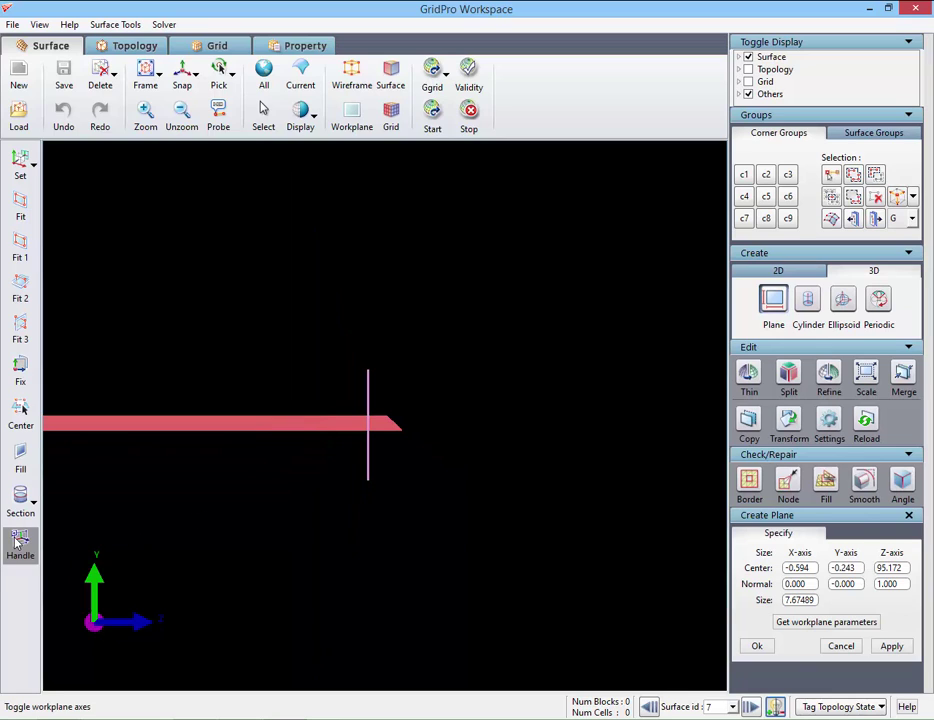
middle_click_drag(170, 524, 494, 557)
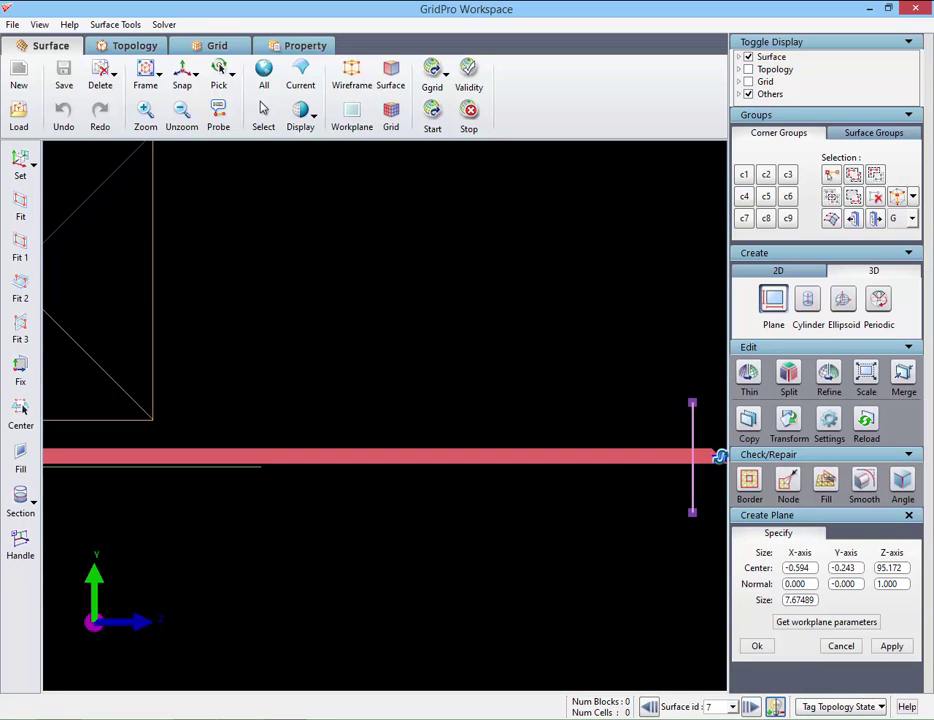
left_click_drag(720, 456, 288, 457)
middle_click_drag(315, 557, 636, 550)
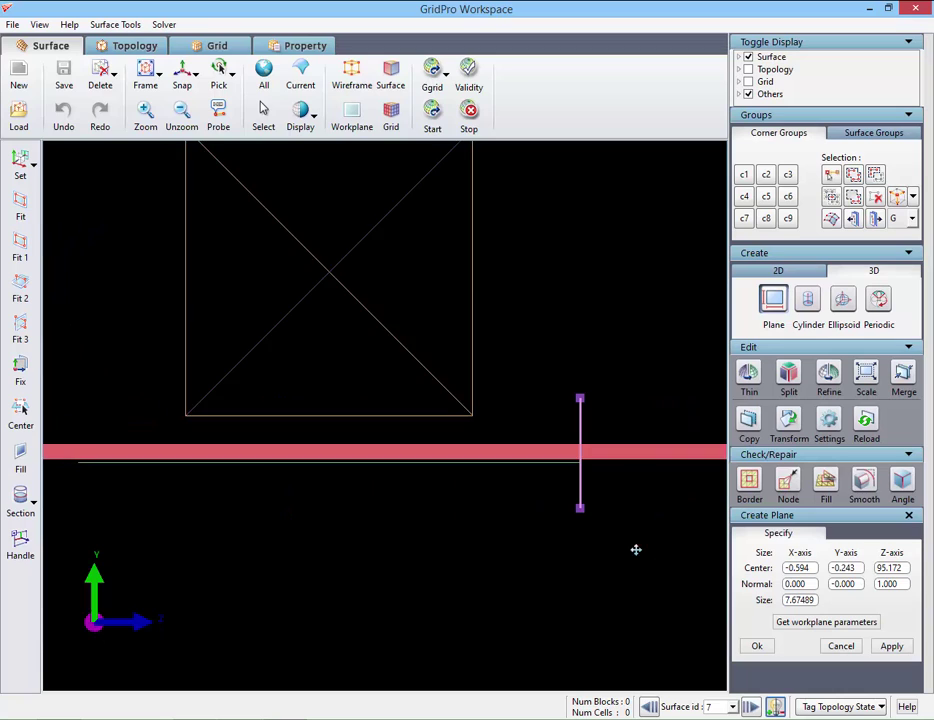
left_click_drag(627, 454, 145, 463, "ctrl")
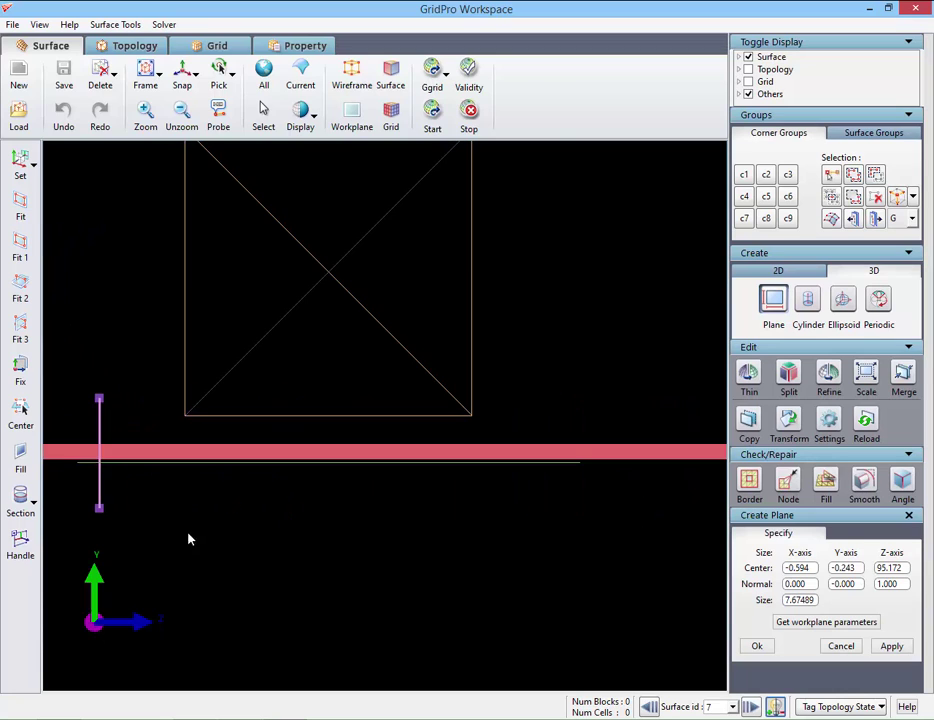
middle_click_drag(188, 540, 556, 557)
left_click_drag(510, 487, 72, 467)
middle_click_drag(136, 530, 535, 550)
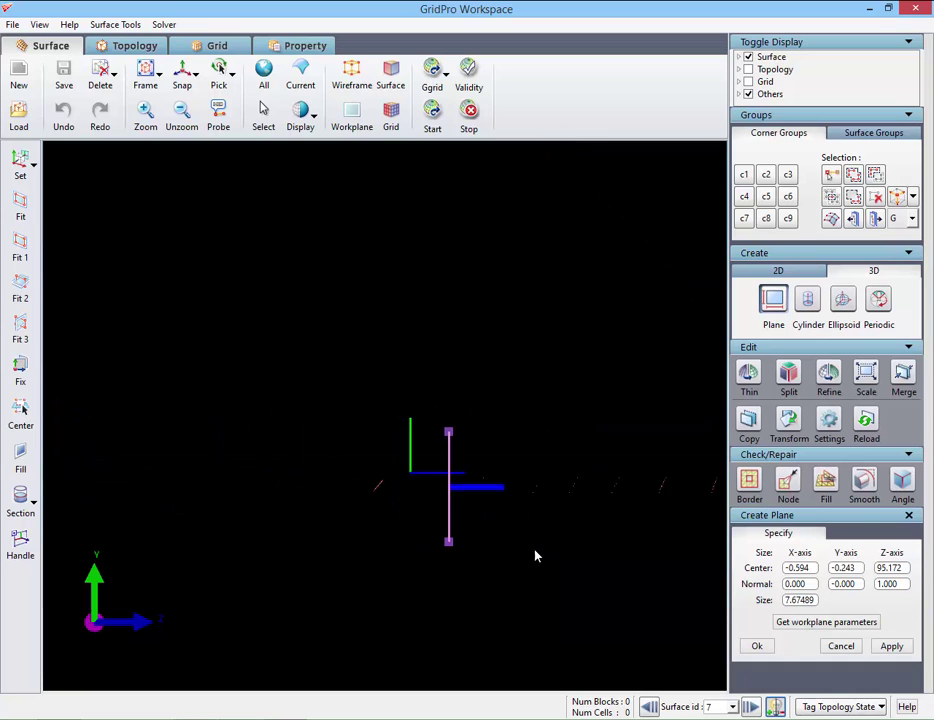
Step: Fine-position the workplane just inboard of the slanted negative-Z end, at about Z = -95
left_click_drag(328, 414, 574, 567)
middle_click_drag(416, 462, 414, 460)
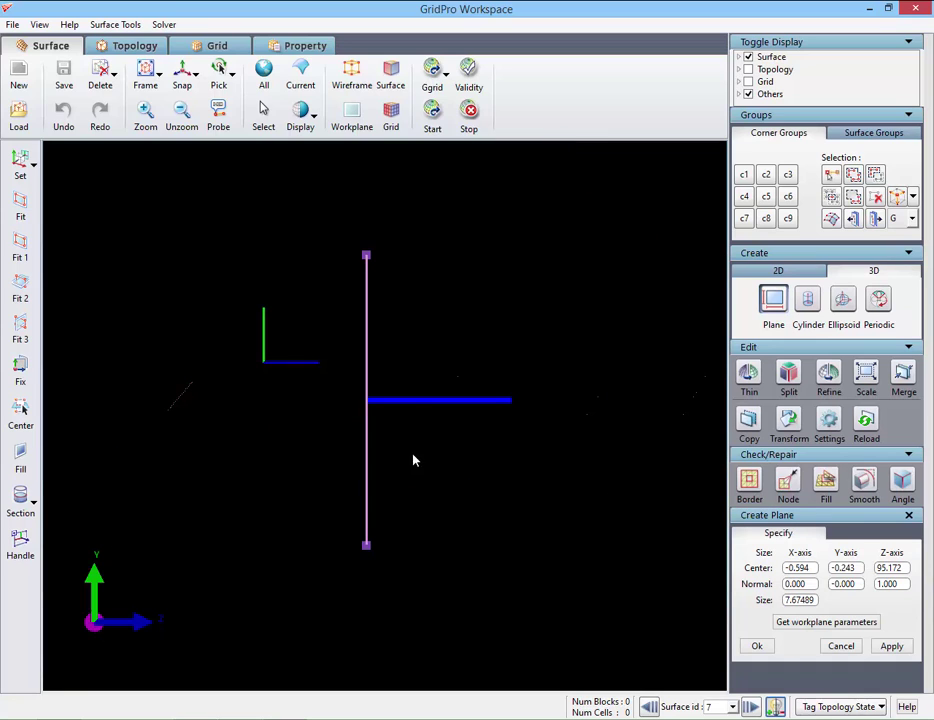
left_click_drag(398, 402, 319, 401)
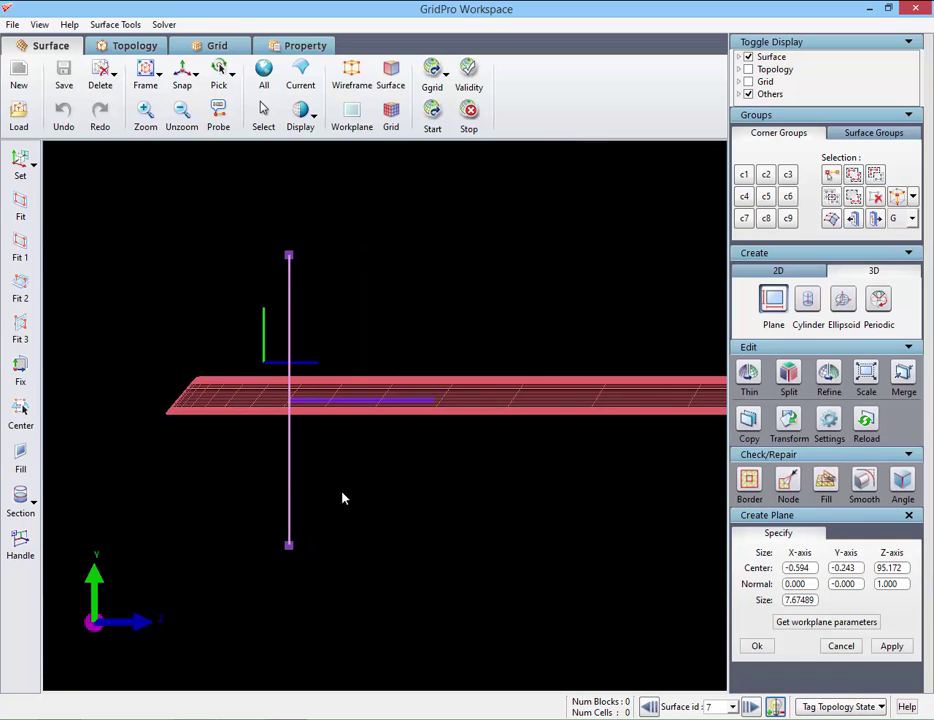
scroll(343, 493, "up", 2)
middle_click_drag(313, 469, 379, 516)
scroll(379, 516, "up", 1)
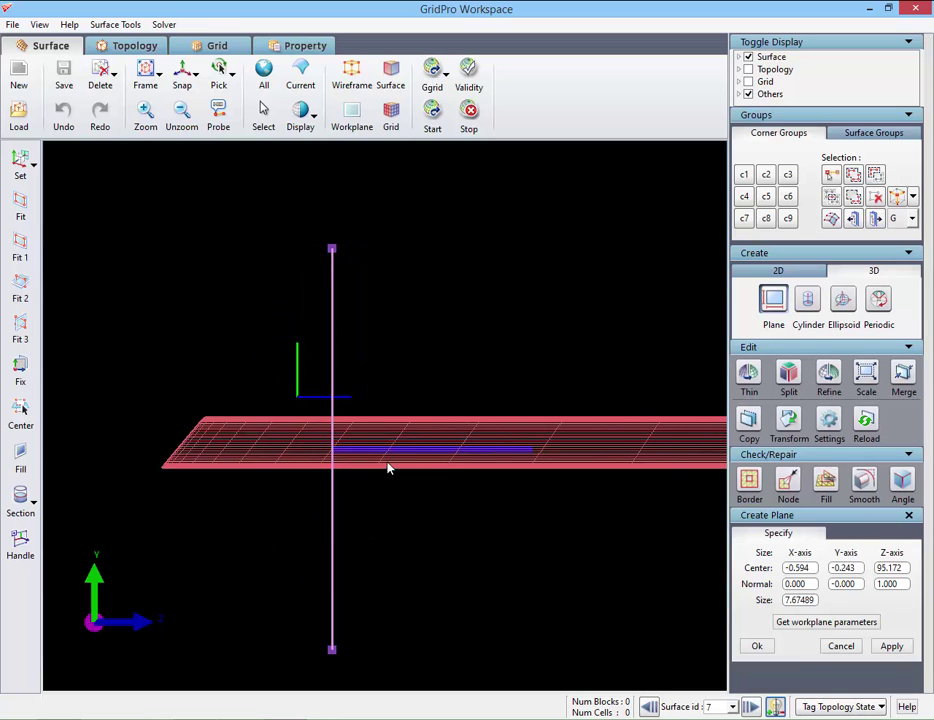
left_click_drag(384, 452, 352, 450)
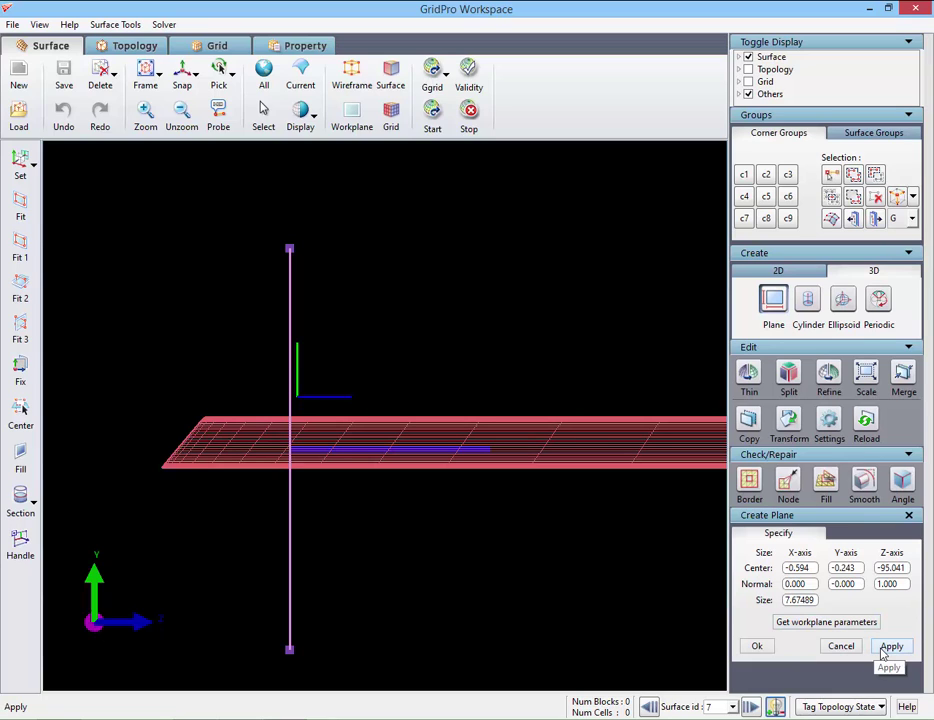
Step: Create a second plane surface from the workplane parameters: center (-0.594, -0.243, -95.041), normal (0, 0, 1), size 7.67489
left_click(882, 653)
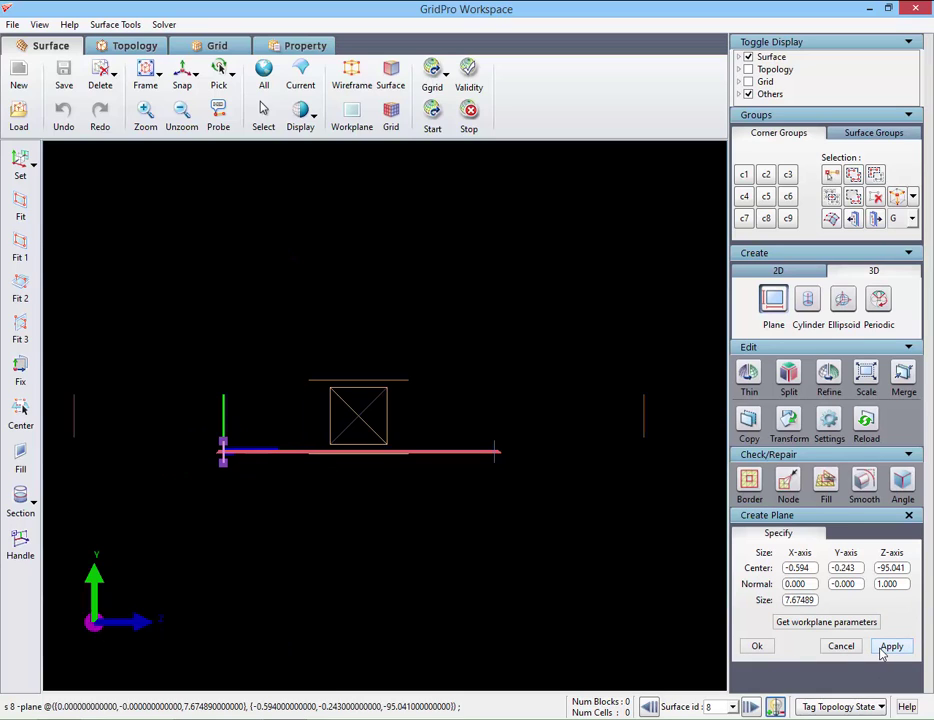
left_click_drag(286, 511, 302, 544)
left_click_drag(255, 500, 204, 438)
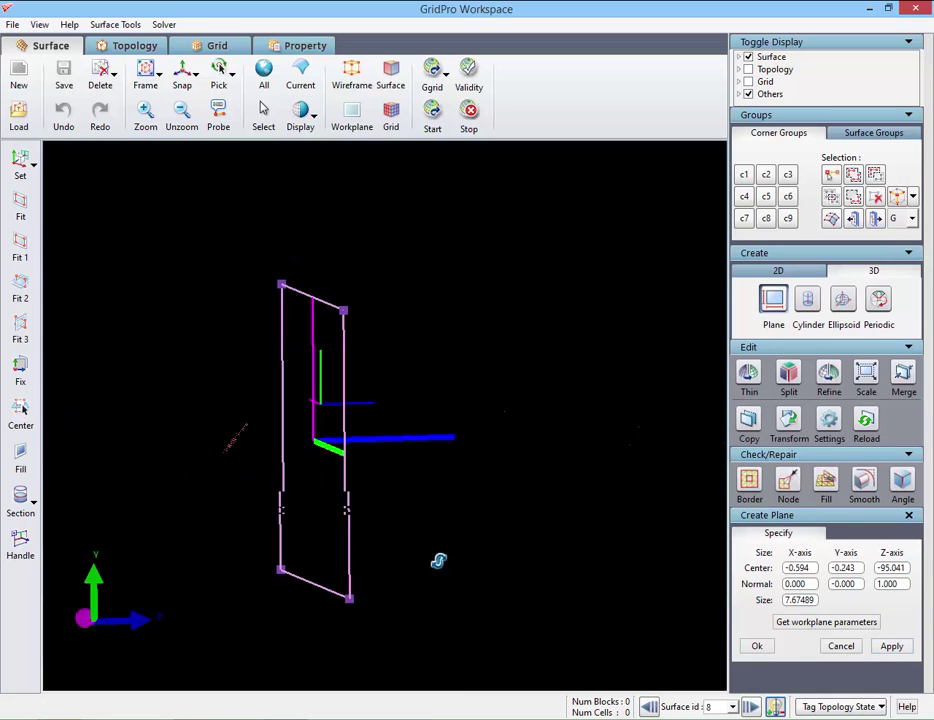
left_click_drag(438, 559, 507, 577)
scroll(507, 577, "down", 5)
right_click_drag(596, 450, 534, 474)
left_click_drag(533, 473, 211, 510)
Step: Insert a layer of topology corners at the new plane near the train's negative-Z end
left_click(101, 46)
right_click_drag(248, 340, 404, 286)
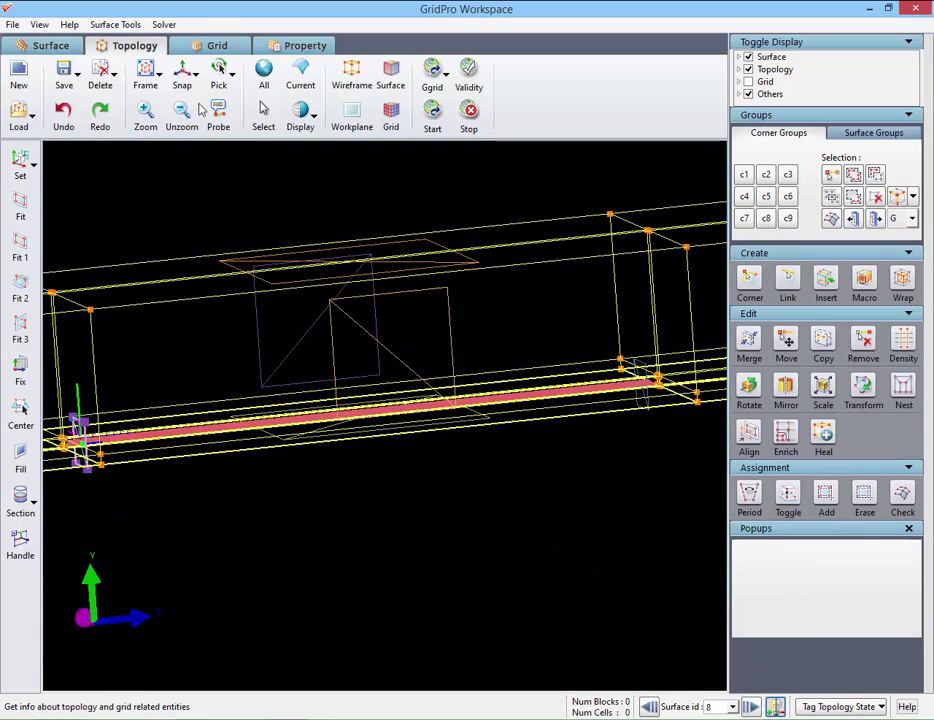
left_click(20, 245)
right_click_drag(110, 418, 281, 393)
left_click_drag(217, 390, 286, 447)
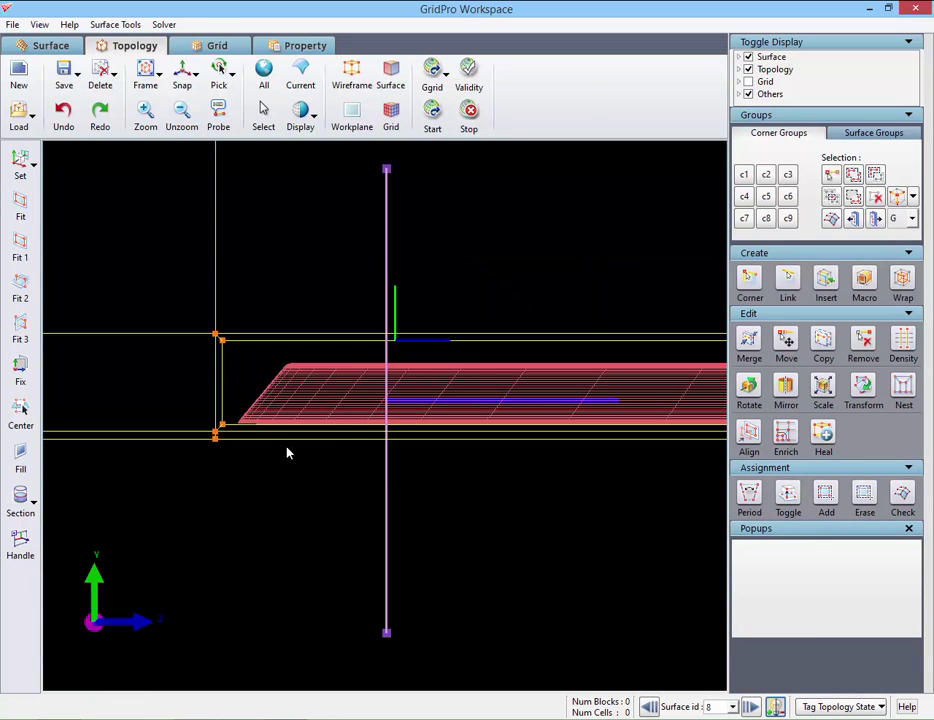
left_click(383, 441)
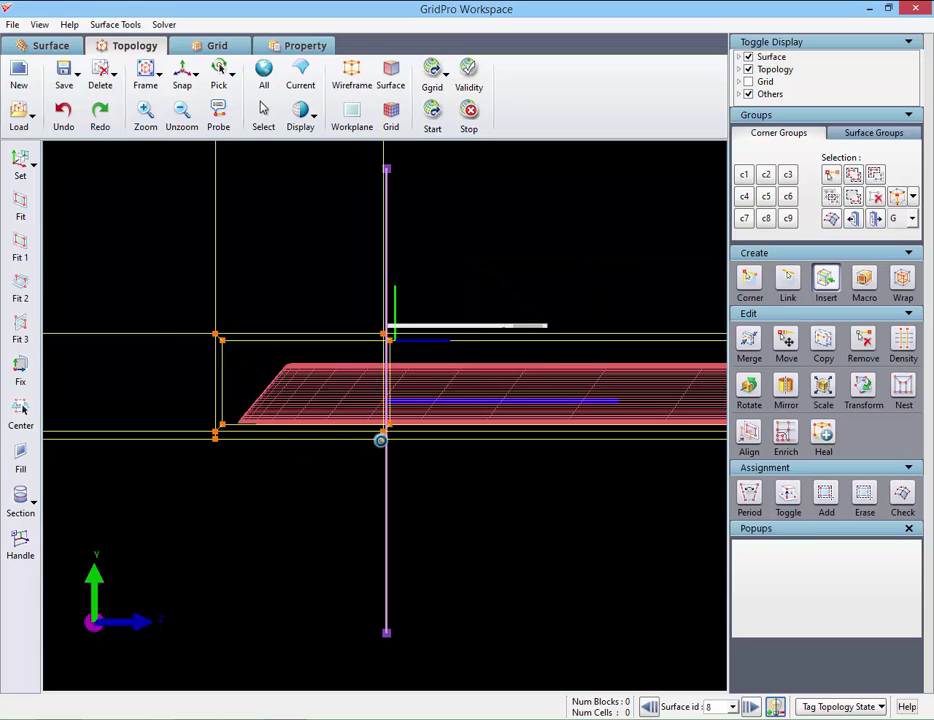
Step: Show only the newly inserted corners through corner group c8 and assign them to surface 8
left_click(766, 219)
left_click(855, 221)
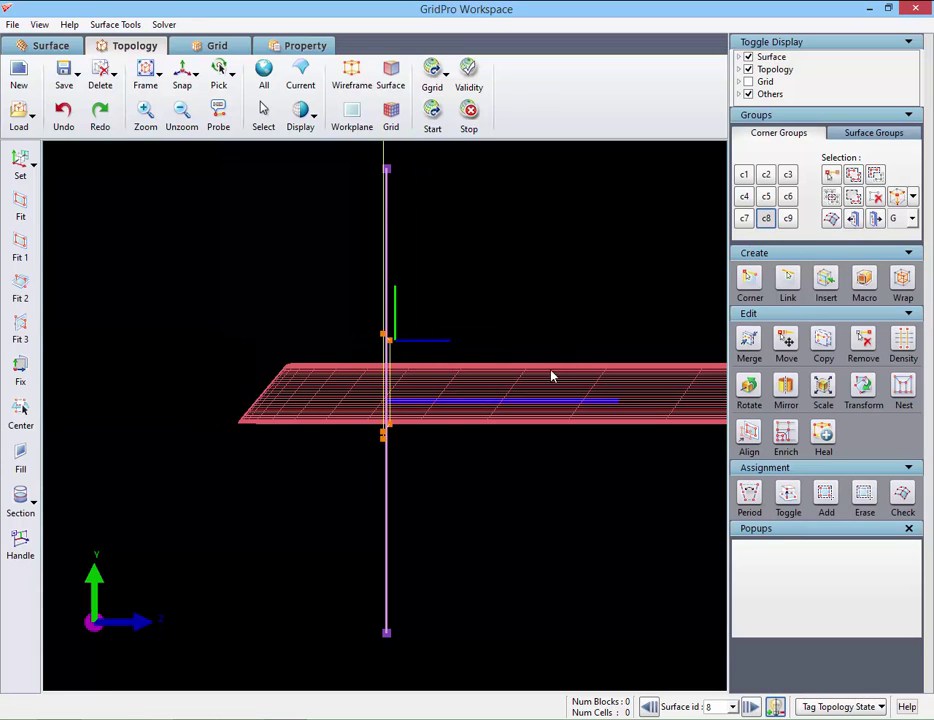
scroll(551, 376, "down", 10)
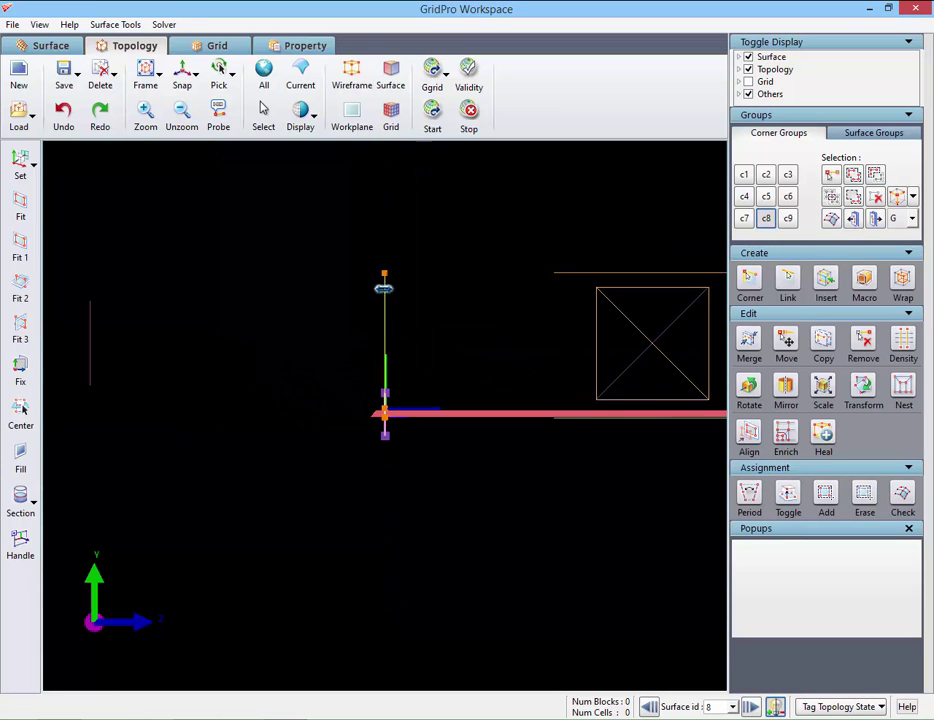
key("a")
left_click_drag(304, 177, 453, 558)
Step: Make surface 7 current, restore the full topology display, and insert a layer of corners at that plane behind the positive-Z nose
scroll(467, 557, "up", 3)
middle_click_drag(420, 500, 60, 474)
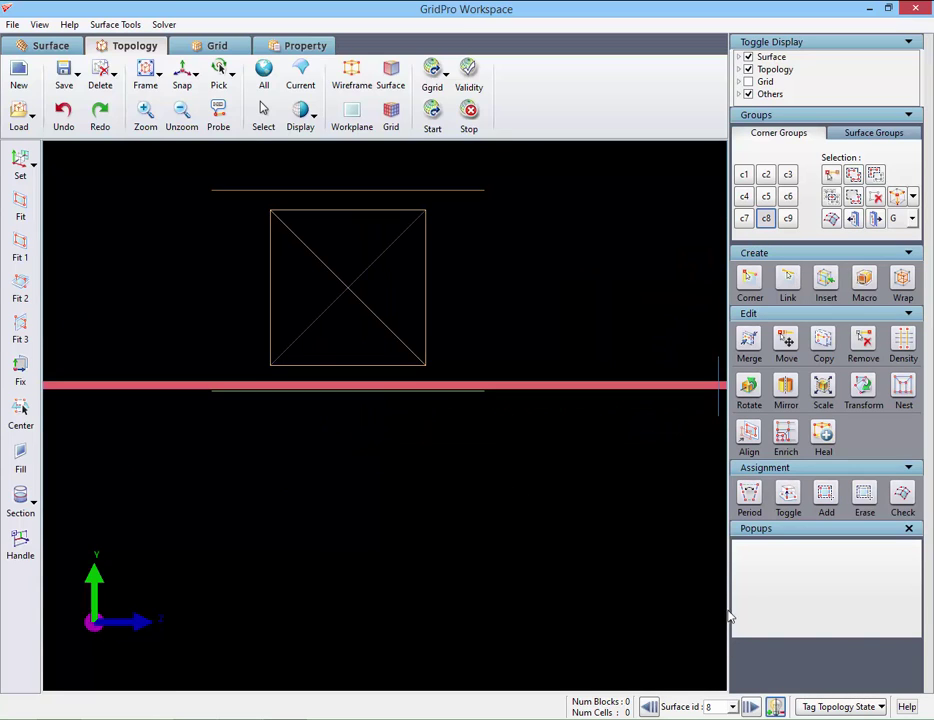
left_click(651, 708)
middle_click_drag(700, 461, 402, 473)
left_click(769, 223)
scroll(459, 442, "up", 12)
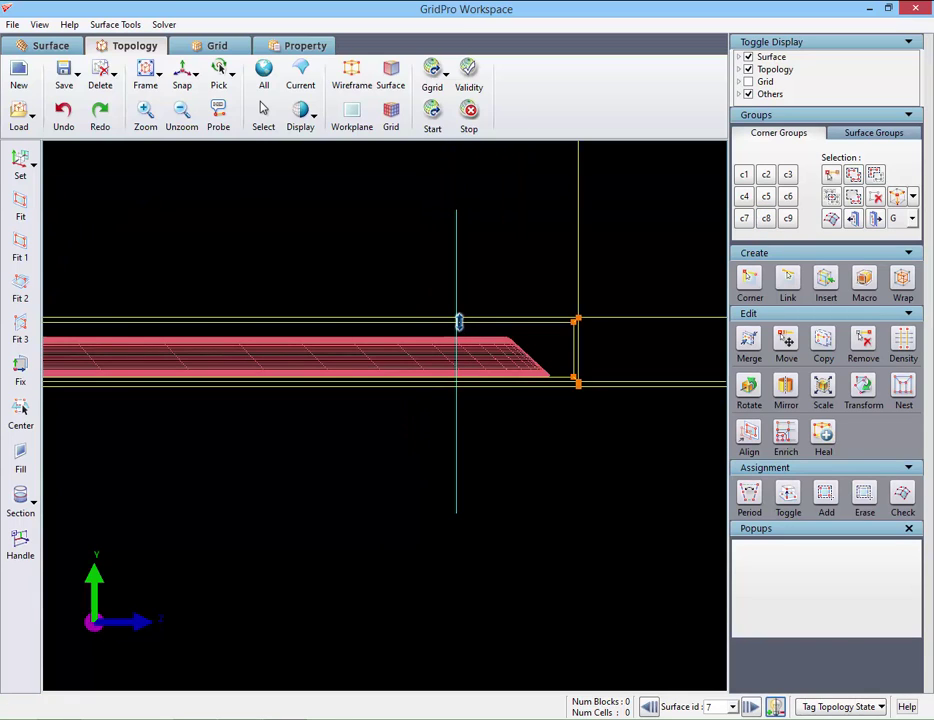
left_click(458, 321)
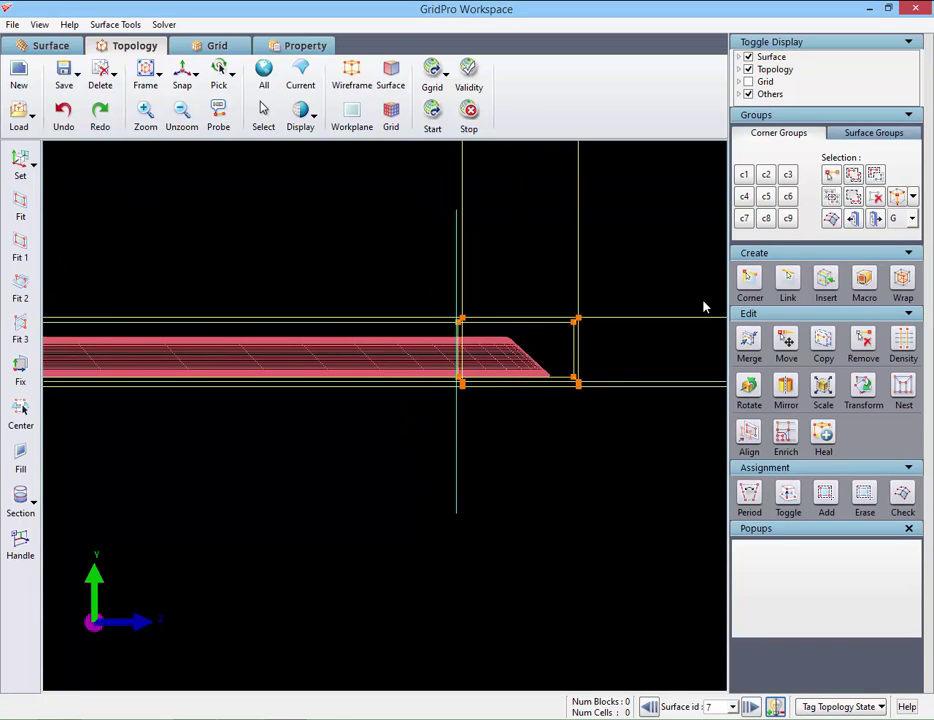
Step: Show only the newly inserted corners at the positive-Z nose through corner group c8 and assign them to surface 7
left_click(766, 219)
left_click(850, 224)
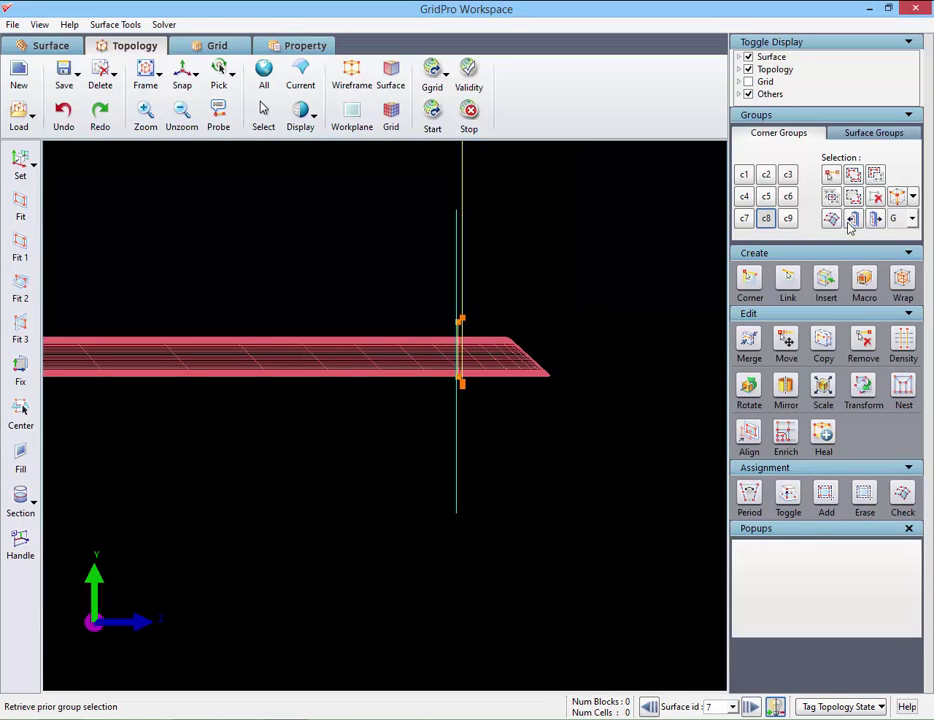
scroll(501, 419, "down", 6)
scroll(499, 418, "down", 5)
key("a")
left_click_drag(313, 187, 522, 549)
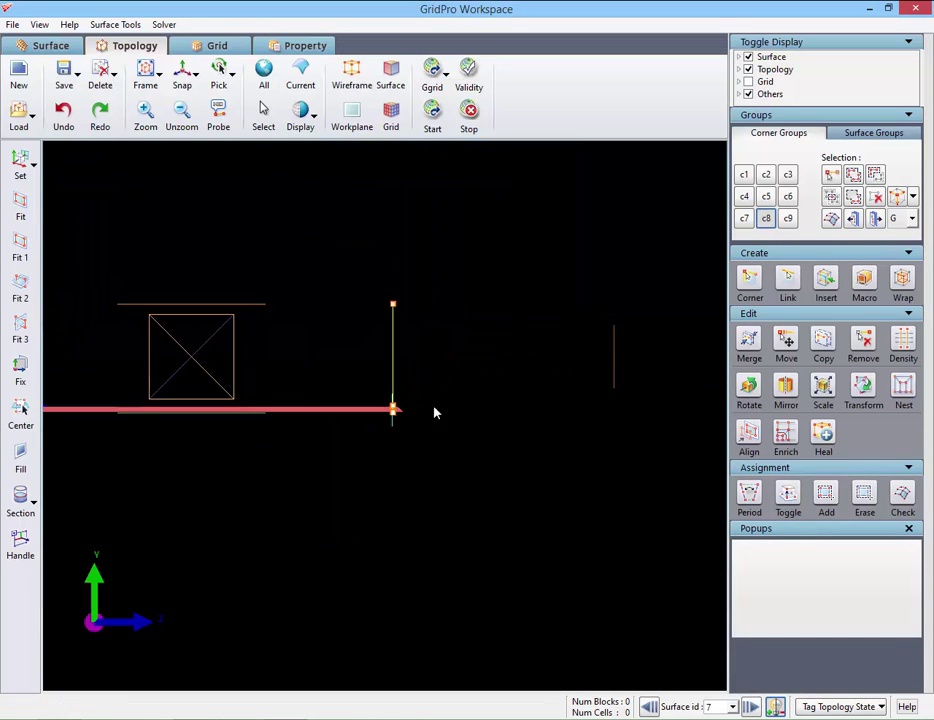
Step: Display all surfaces shaded and set the orientation of plane surface 7 to two-sided
left_click_drag(343, 337, 260, 422)
scroll(340, 458, "up", 8)
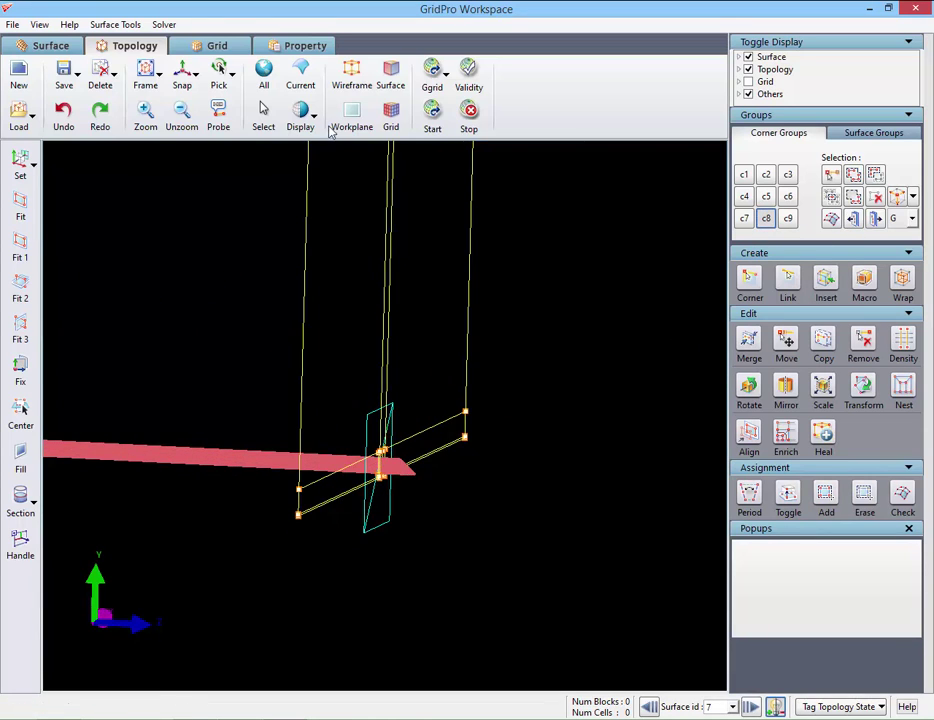
left_click(301, 112)
mouse_move(330, 154)
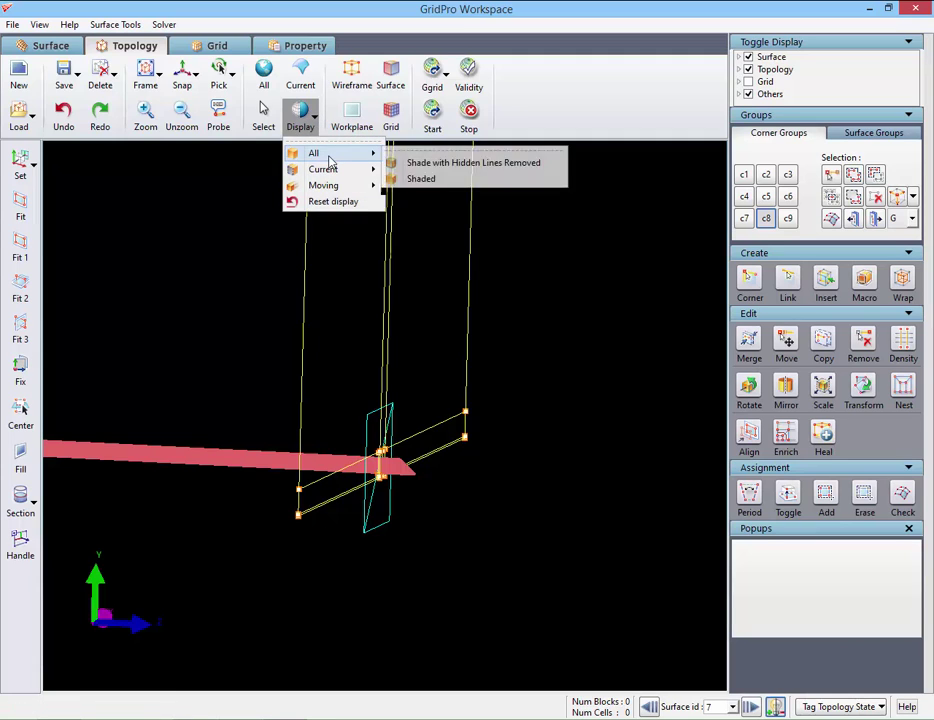
left_click(418, 179)
right_click(377, 516)
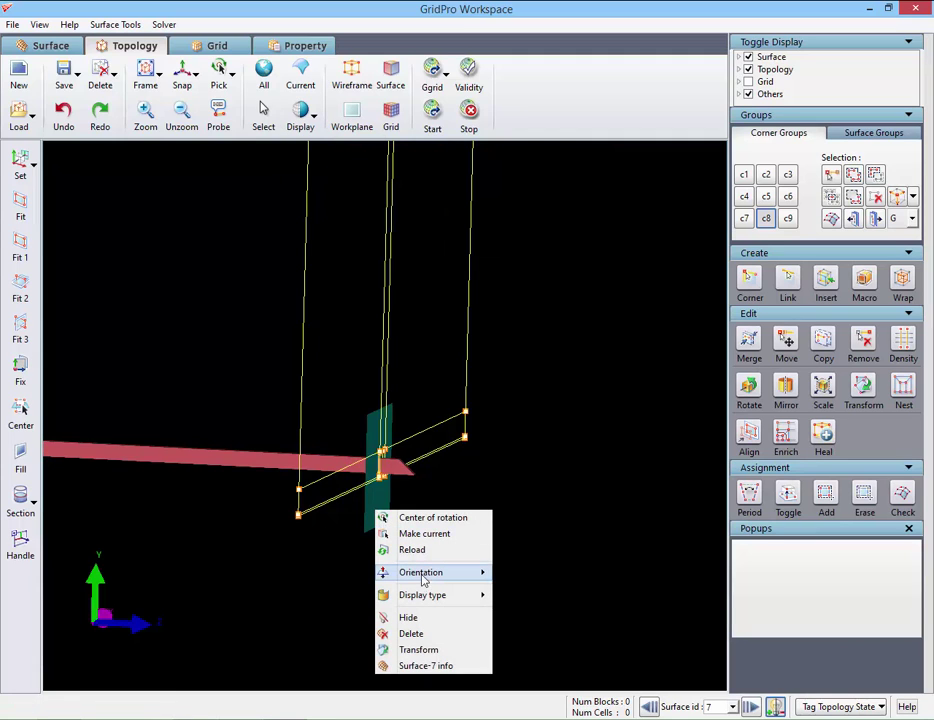
mouse_move(455, 573)
left_click(535, 591)
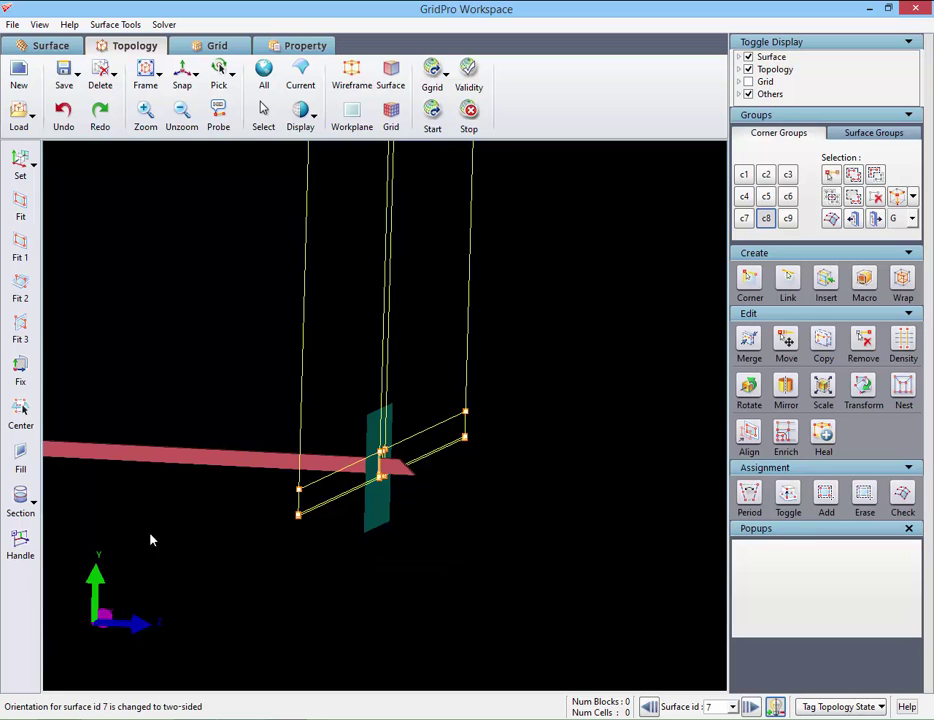
Step: Make the plane at the train's negative-Z end current and set its orientation to two-sided
middle_click_drag(150, 535, 470, 535)
middle_click_drag(150, 548, 455, 574)
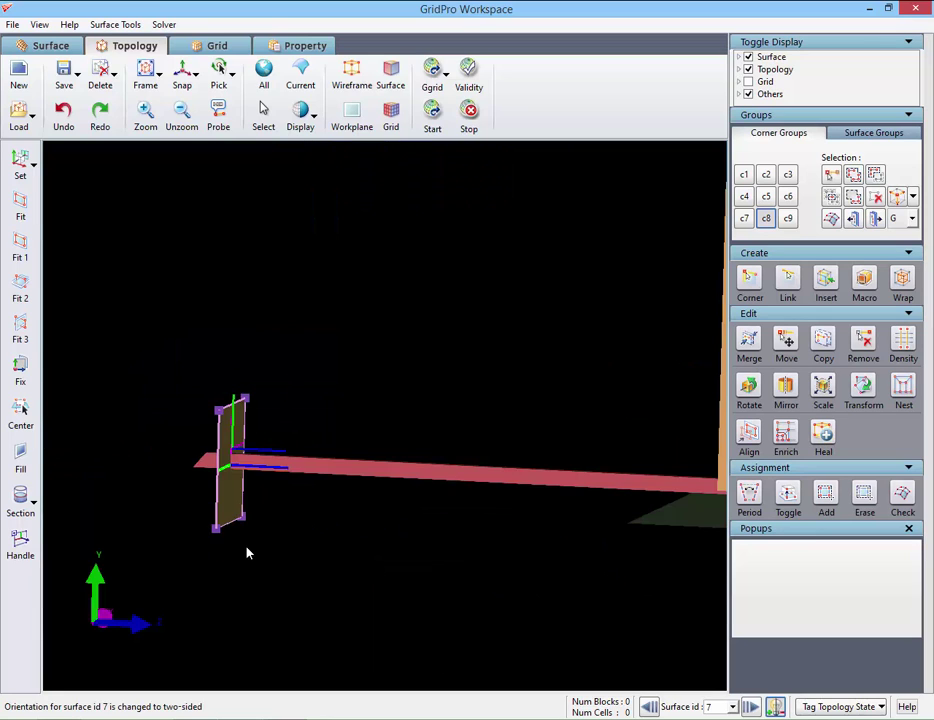
scroll(219, 447, "up", 5)
right_click(345, 428)
left_click(363, 453)
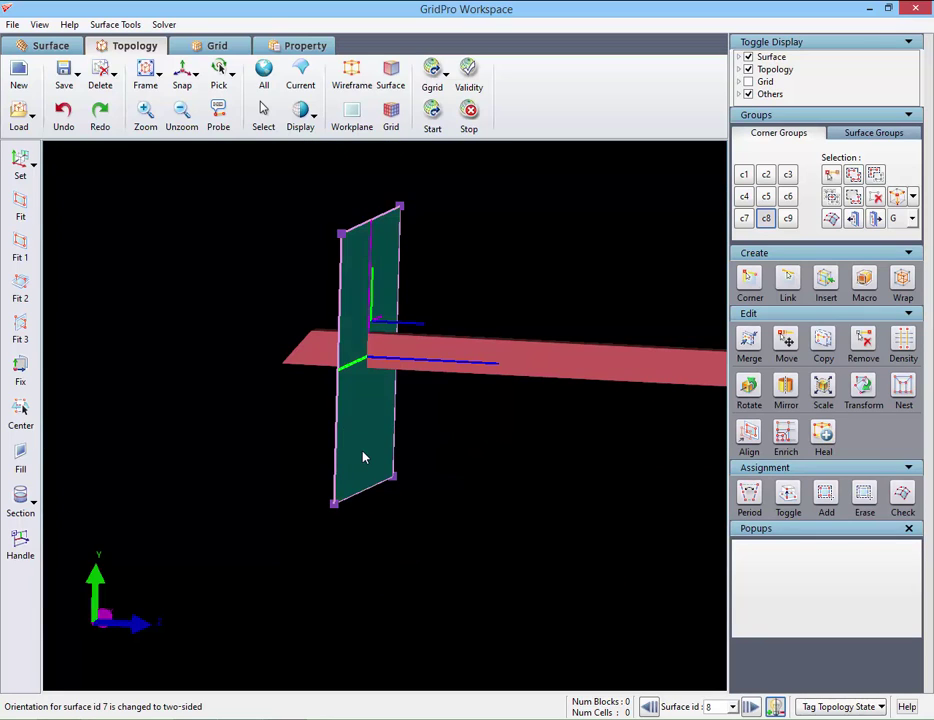
right_click(362, 425)
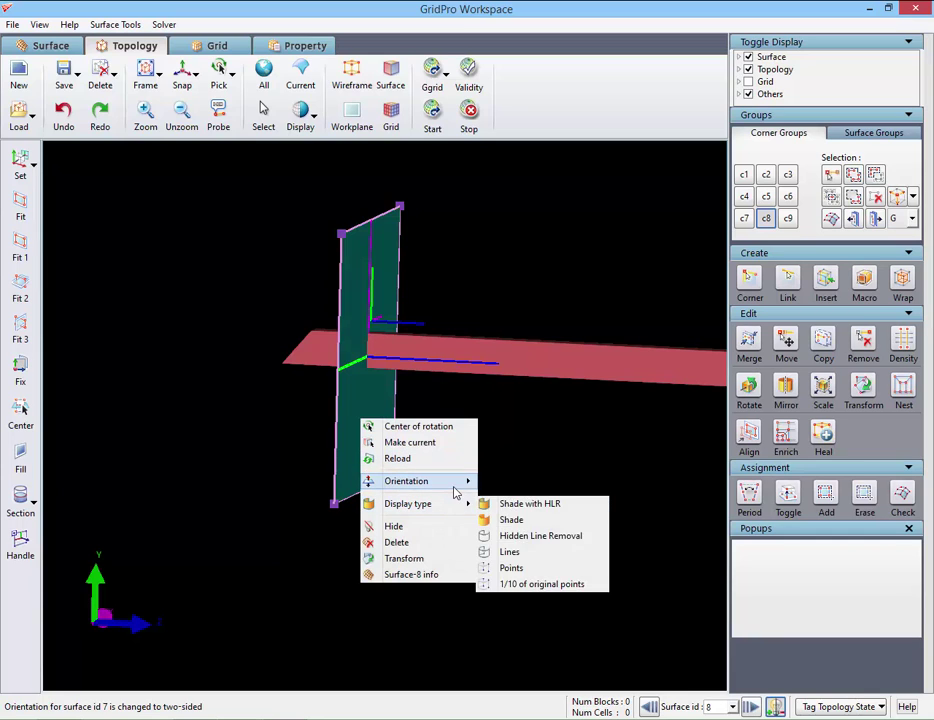
mouse_move(460, 481)
left_click(503, 497)
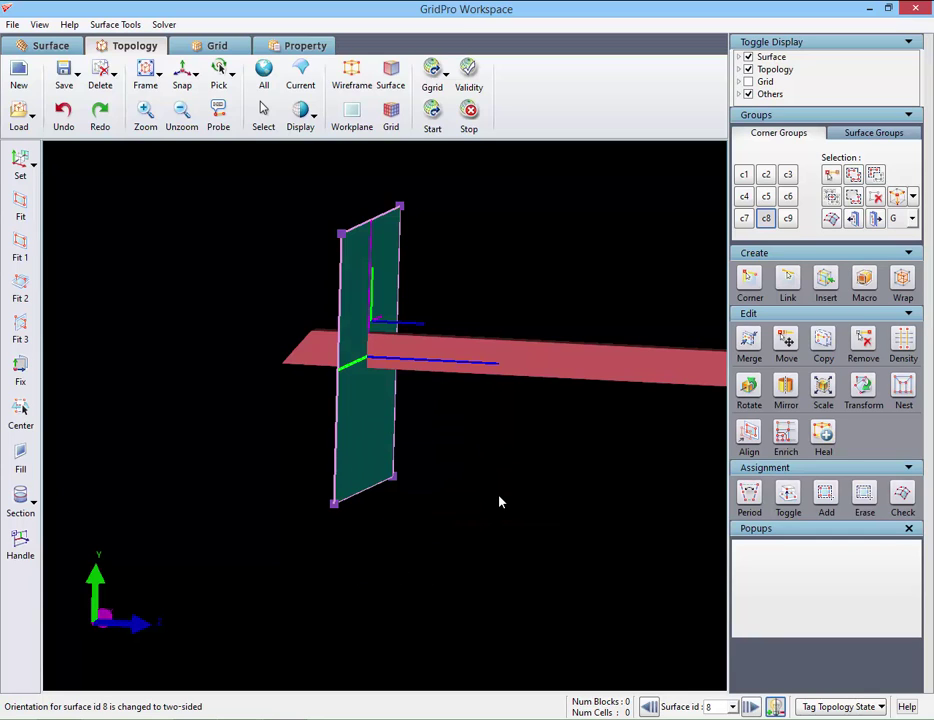
Step: Restore the full topology display and check the topology's validity
middle_click_drag(420, 473, 135, 447)
scroll(339, 505, "down", 5)
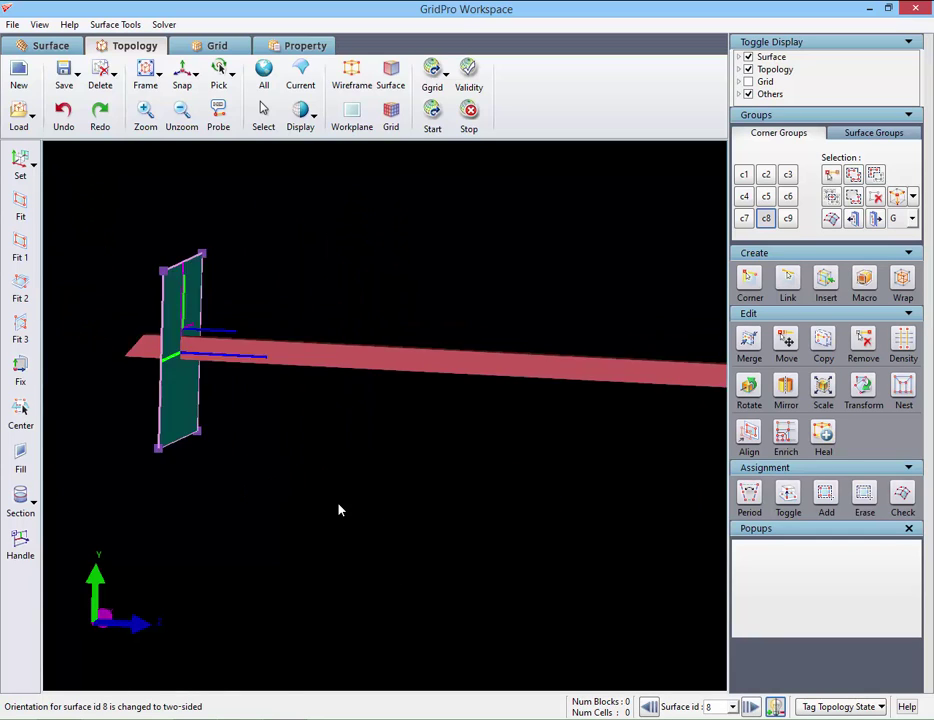
middle_click_drag(476, 449, 266, 453)
left_click(766, 219)
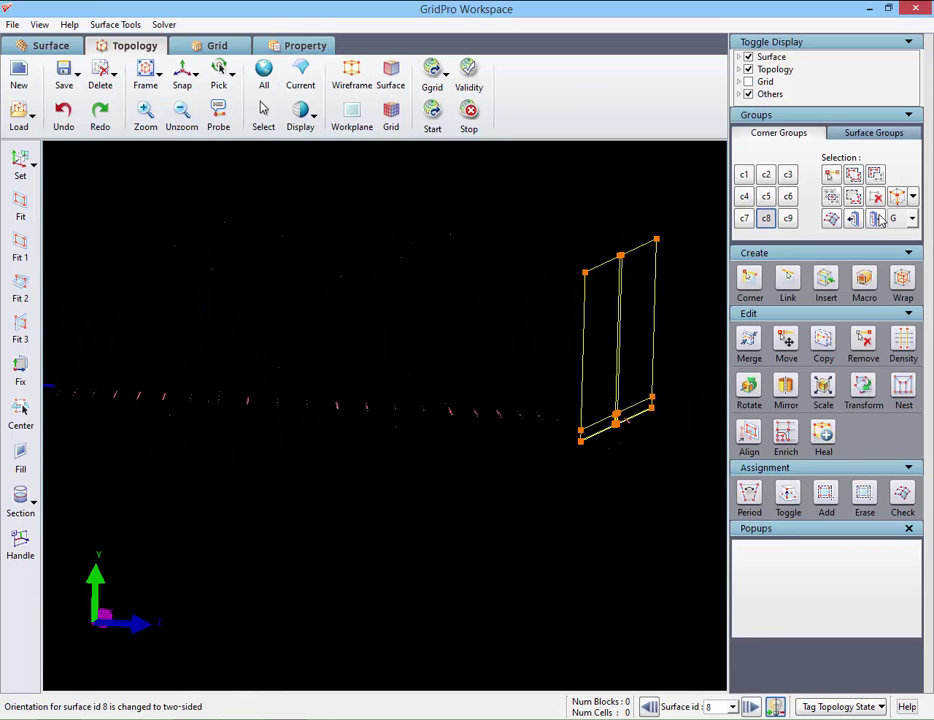
left_click_drag(468, 570, 670, 462)
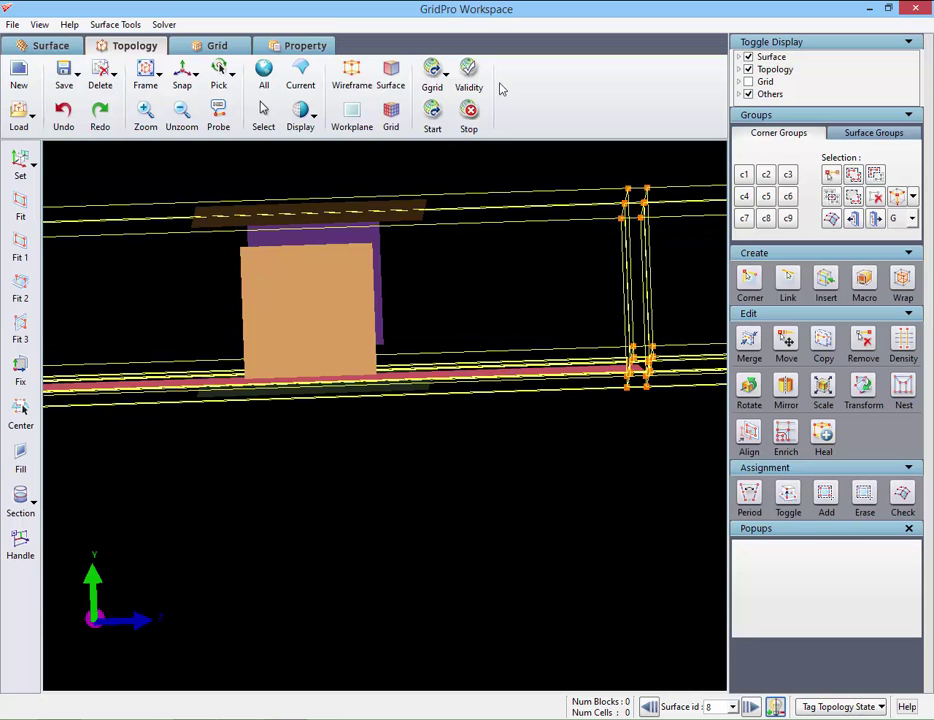
left_click(469, 72)
left_click(514, 374)
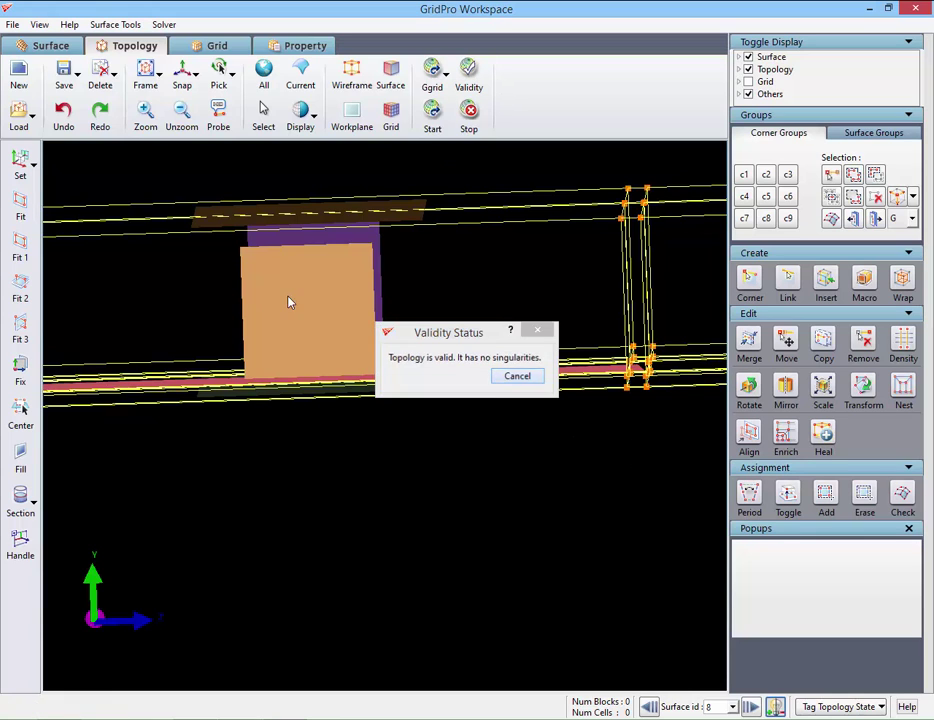
Step: Save the topology as step3 in the Train folder
left_click(77, 76)
left_click(88, 110)
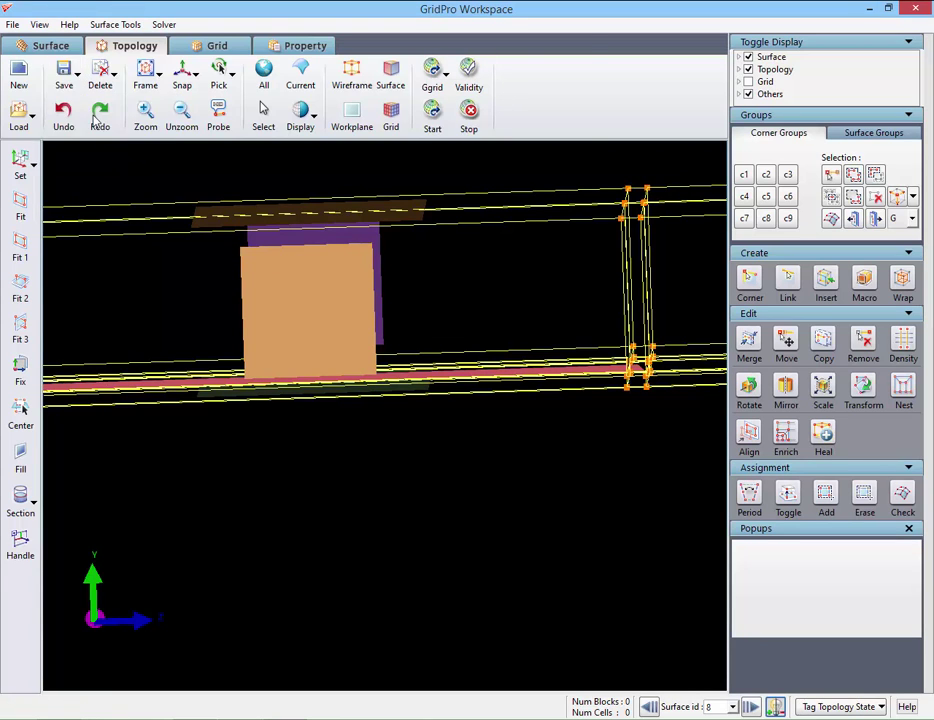
type("ste")
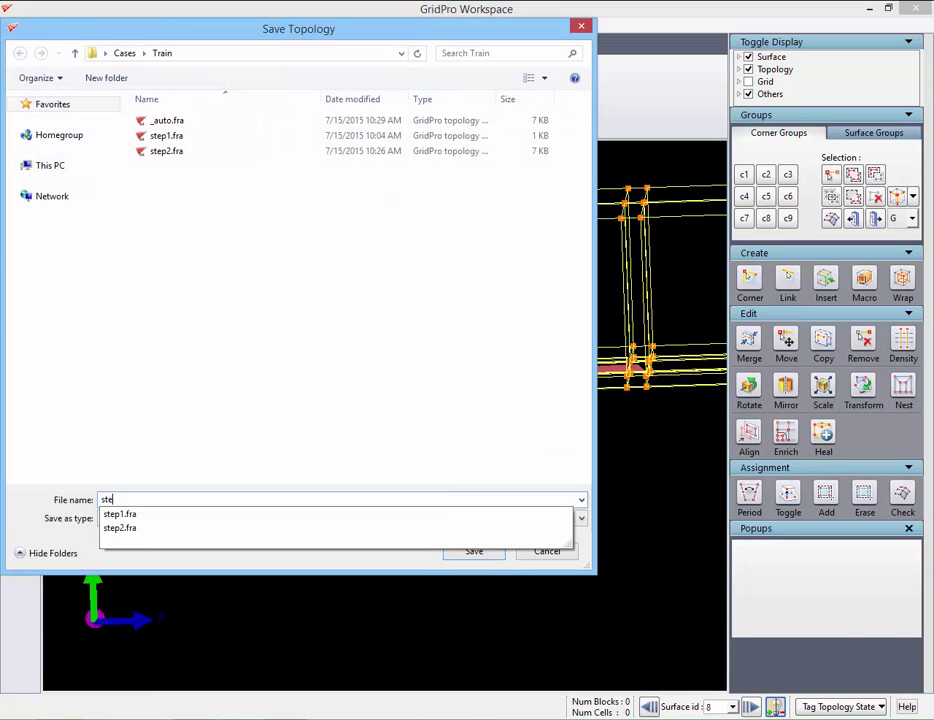
type("p3")
key("Return")
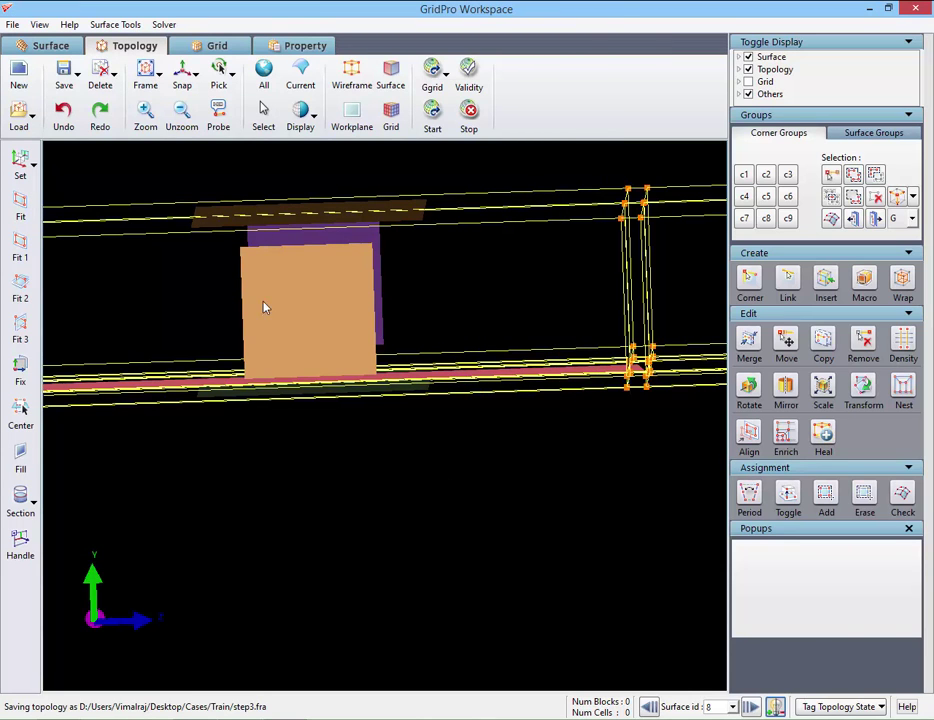
Step: Multi-insert 4 sheets along the train's length between the two end planes in the snapped side view
left_click(184, 88)
middle_click_drag(336, 507, 361, 502)
scroll(361, 502, "down", 3)
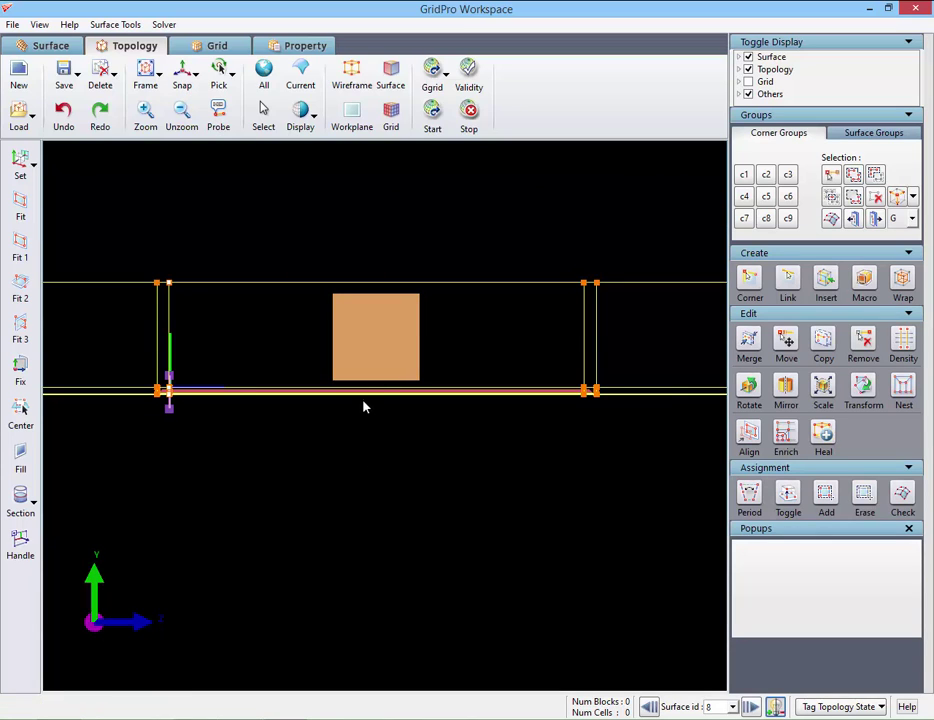
right_click(380, 401)
left_click(400, 473)
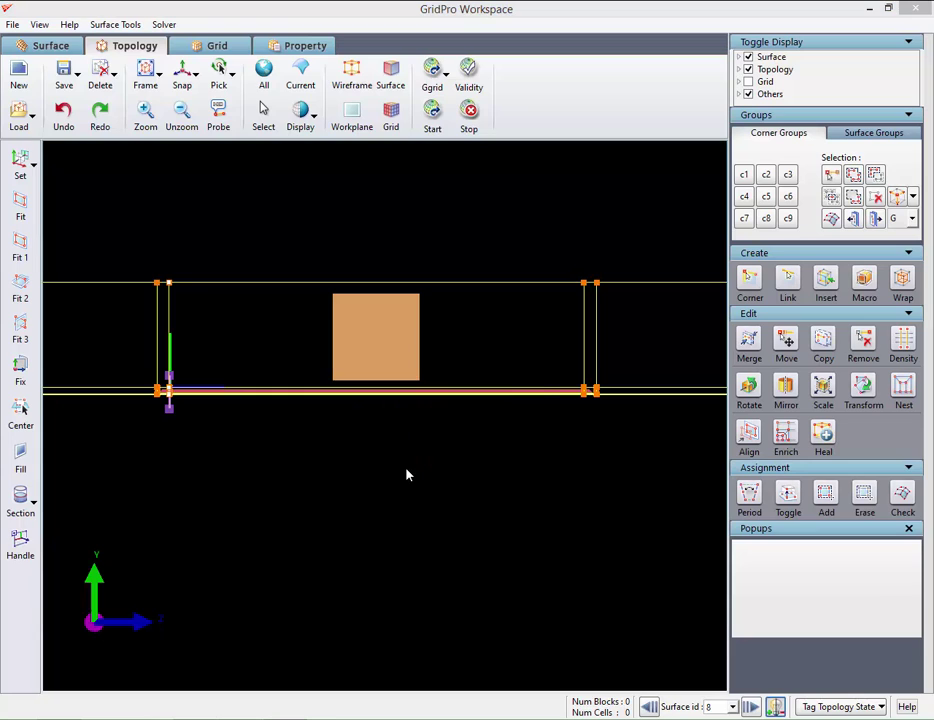
type("4")
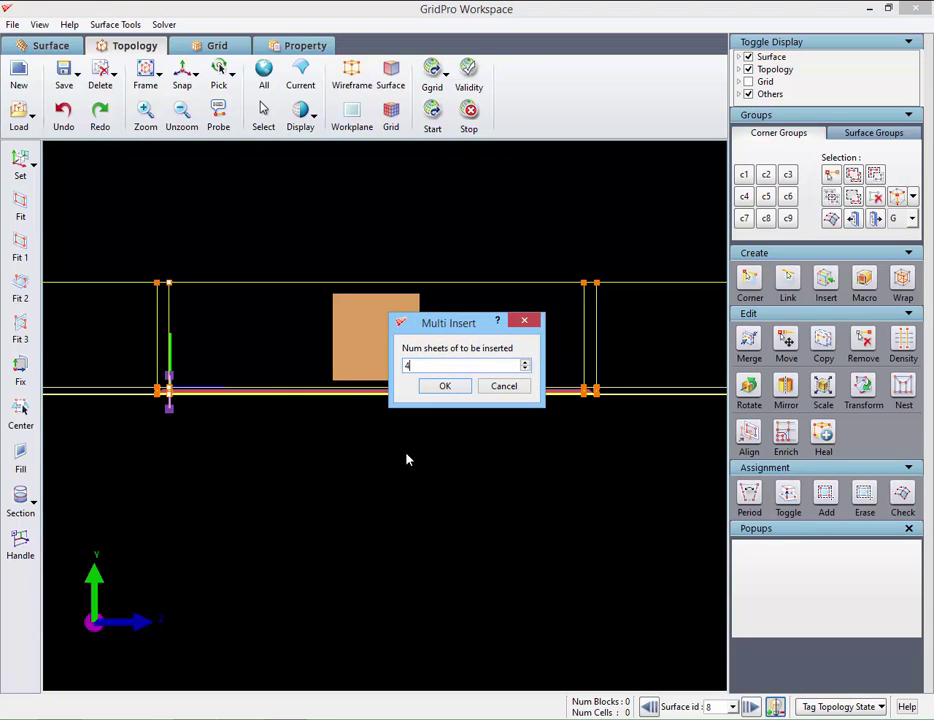
left_click(443, 386)
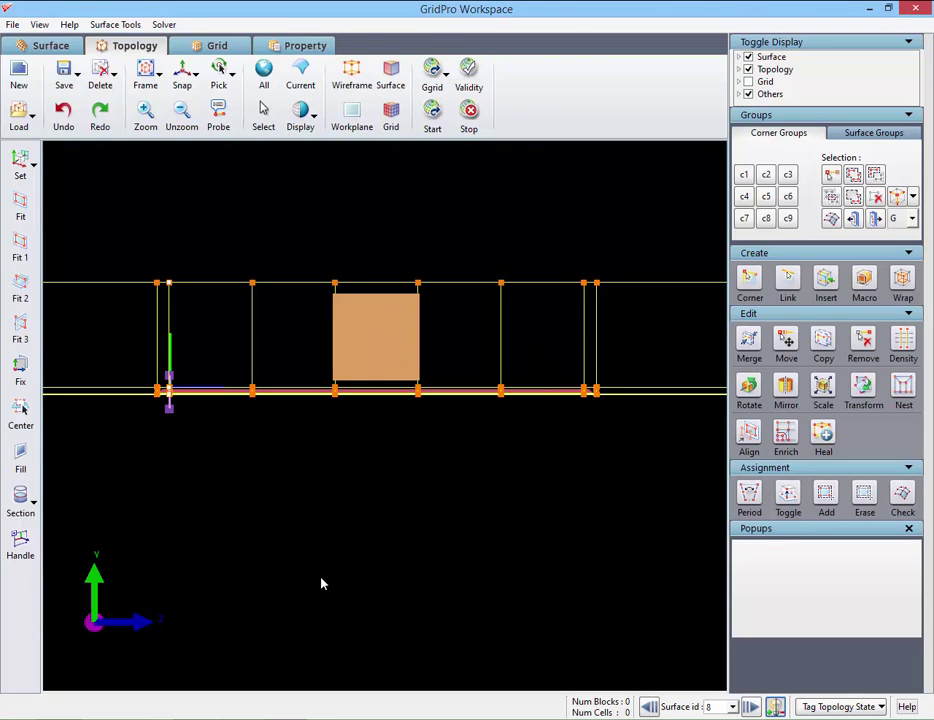
Step: Insert a lengthwise topology layer near the middle of the train's width, using the edge ahead of the positive-Z nose in the snapped XZ view
left_click_drag(252, 330, 356, 126)
left_click_drag(335, 424, 333, 226)
left_click(195, 90)
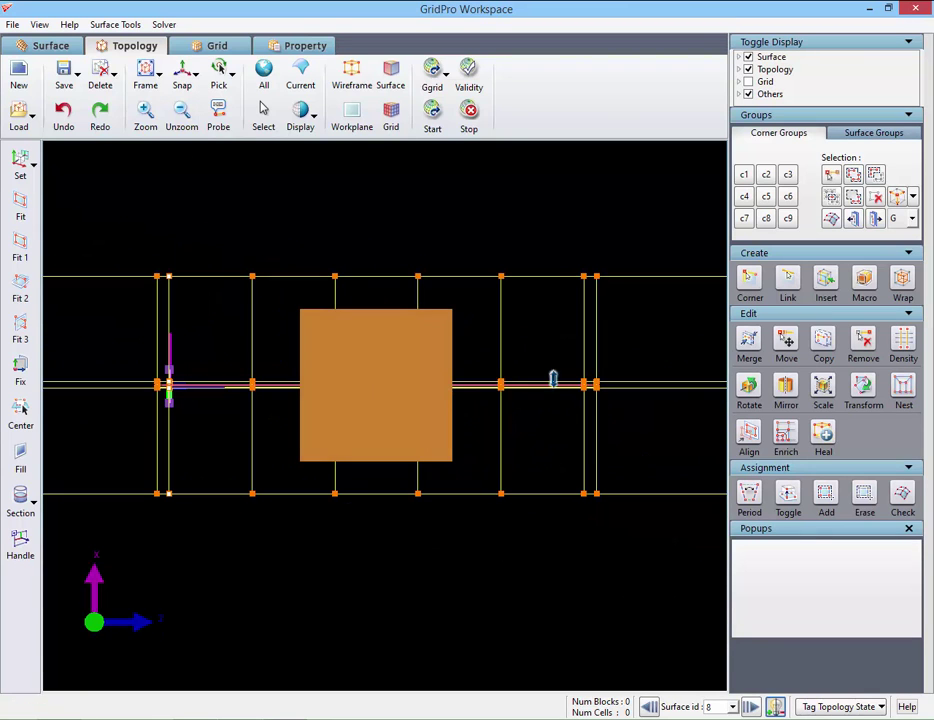
scroll(556, 378, "up", 6)
scroll(617, 430, "up", 5)
middle_click_drag(638, 508, 307, 473)
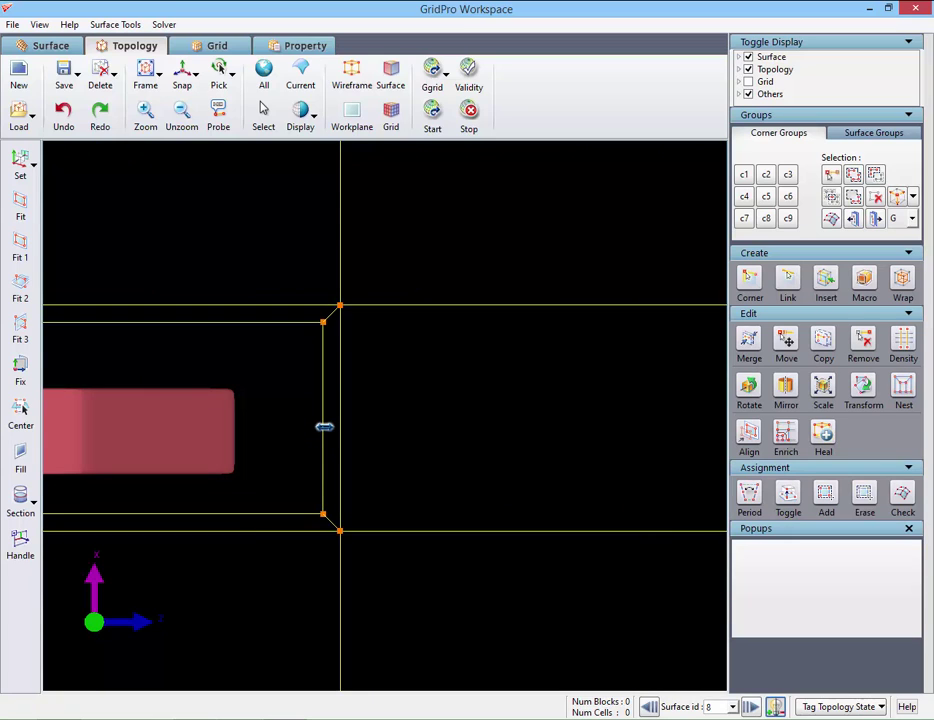
right_click(326, 432)
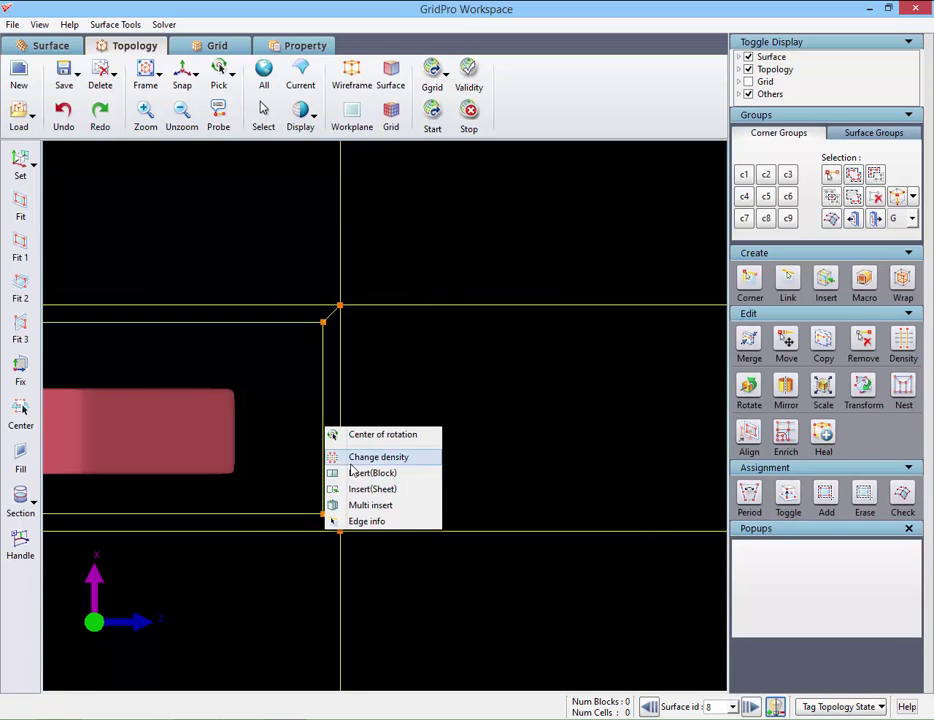
left_click(401, 476)
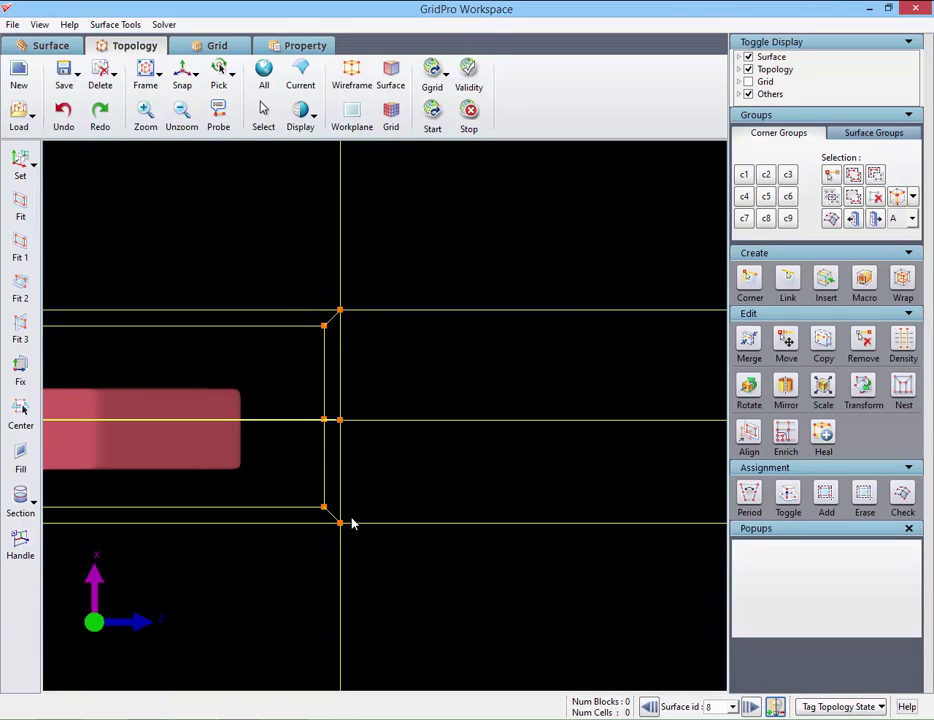
Step: Set the center of rotation at a corner ahead of the nose and insert a horizontal sheet near the train's mid-height in side view
middle_click_drag(307, 586, 319, 437)
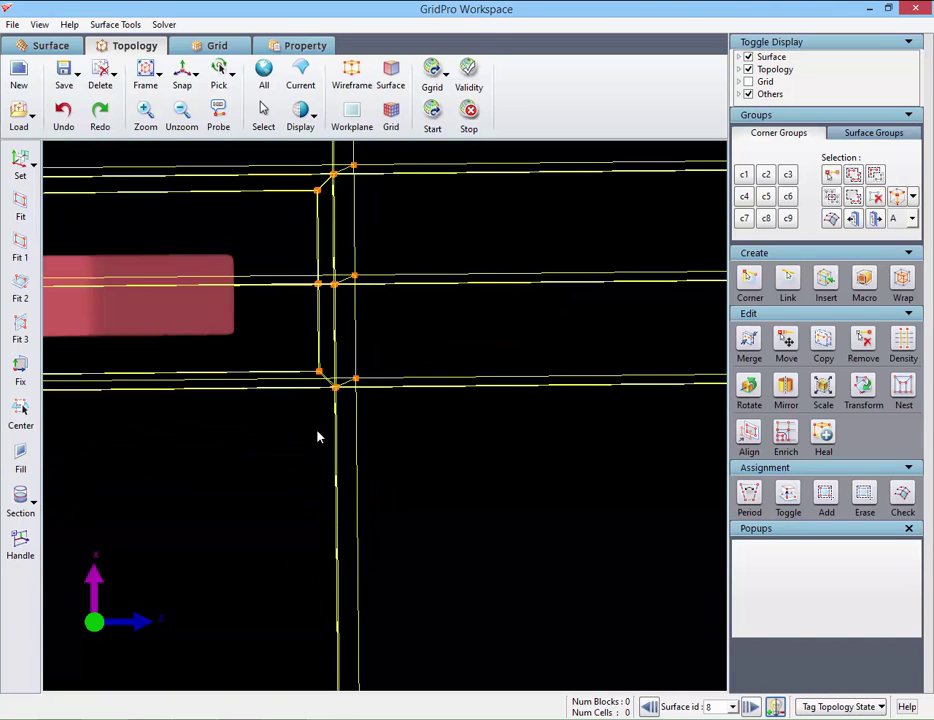
right_click(335, 394)
left_click(348, 408)
mouse_move(225, 371)
middle_mouse_down()
mouse_move(268, 227)
mouse_move(199, 220)
middle_mouse_up()
mouse_move(237, 430)
middle_mouse_down()
mouse_move(261, 338)
mouse_move(250, 328)
middle_mouse_up()
middle_click_drag(350, 494, 388, 315)
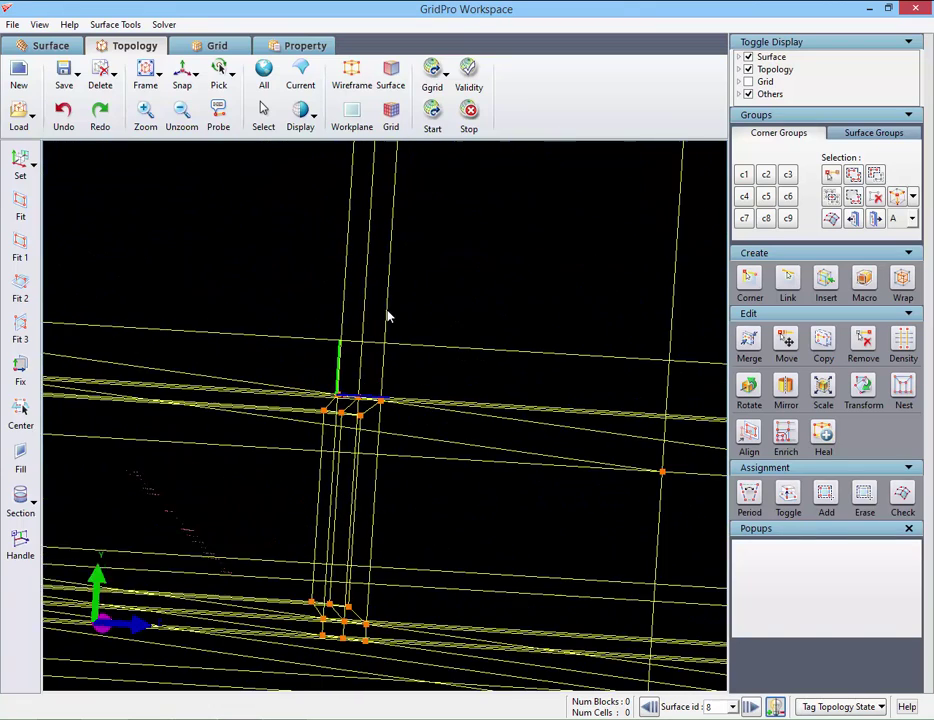
mouse_move(405, 596)
middle_mouse_down()
mouse_move(416, 554)
mouse_move(344, 446)
middle_mouse_up()
left_click(186, 78)
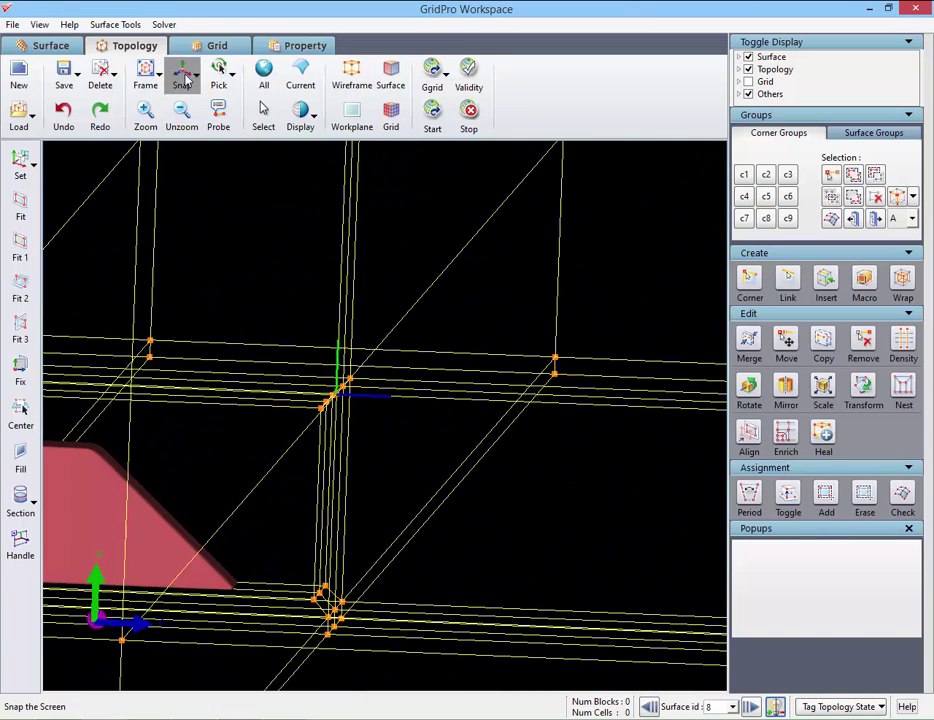
right_click(335, 511)
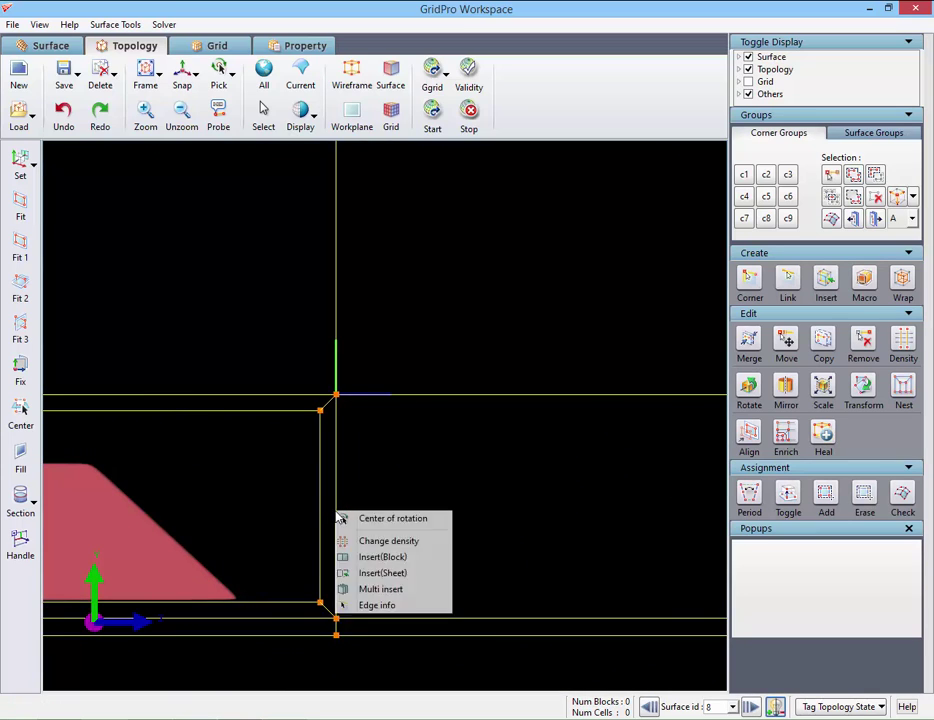
left_click(375, 572)
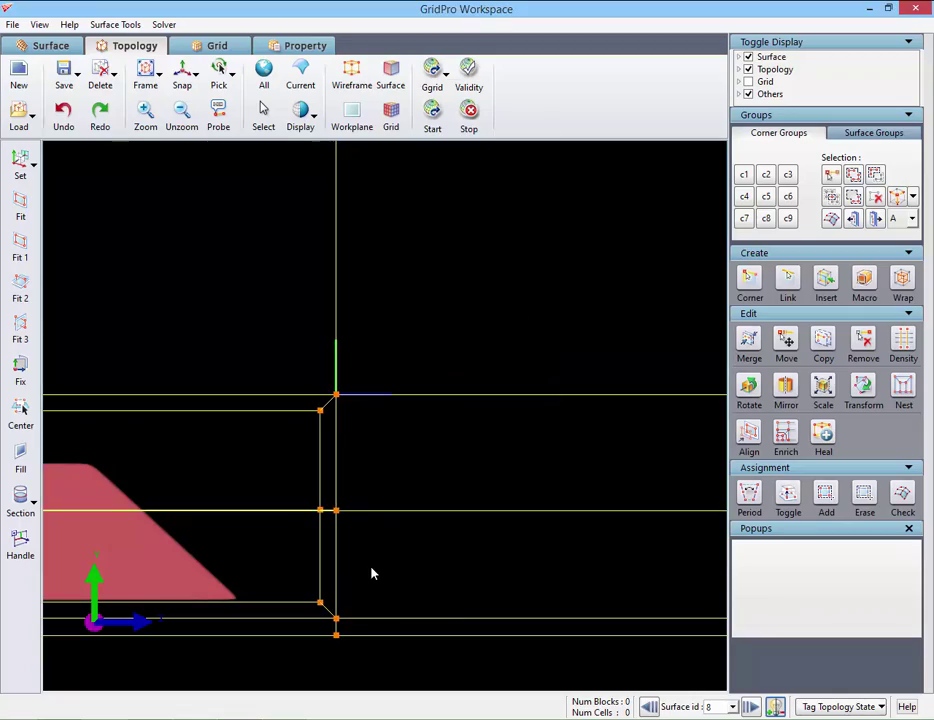
Step: Make the train surface current and check which topology corners are assigned to it along the body
left_click_drag(373, 569, 79, 613)
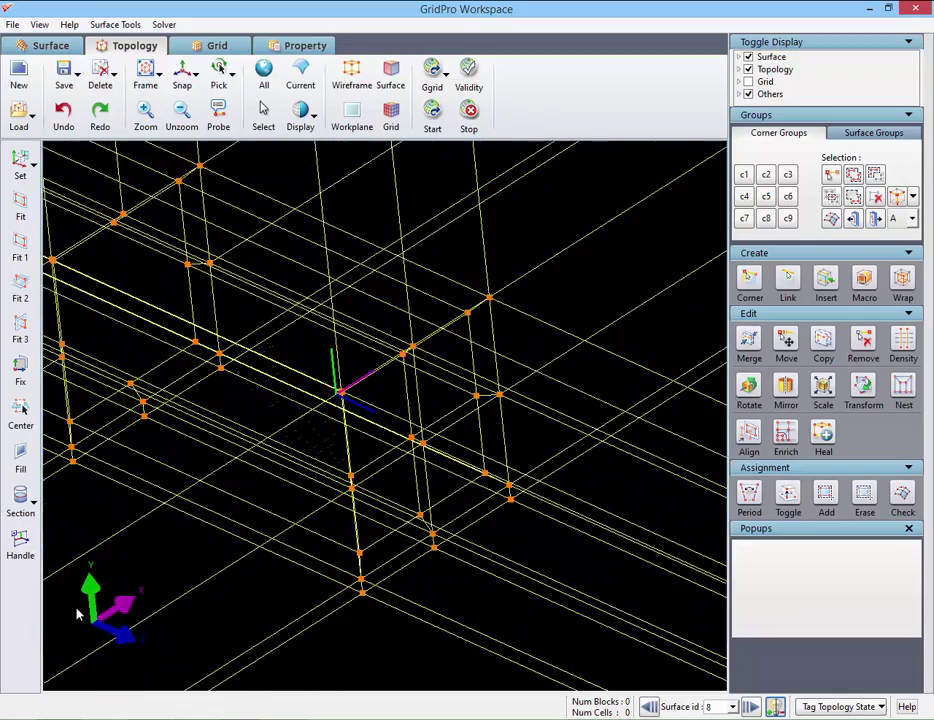
scroll(118, 585, "down", 4)
left_click_drag(301, 505, 234, 496)
middle_click_drag(206, 481, 453, 582)
scroll(277, 523, "down", 4)
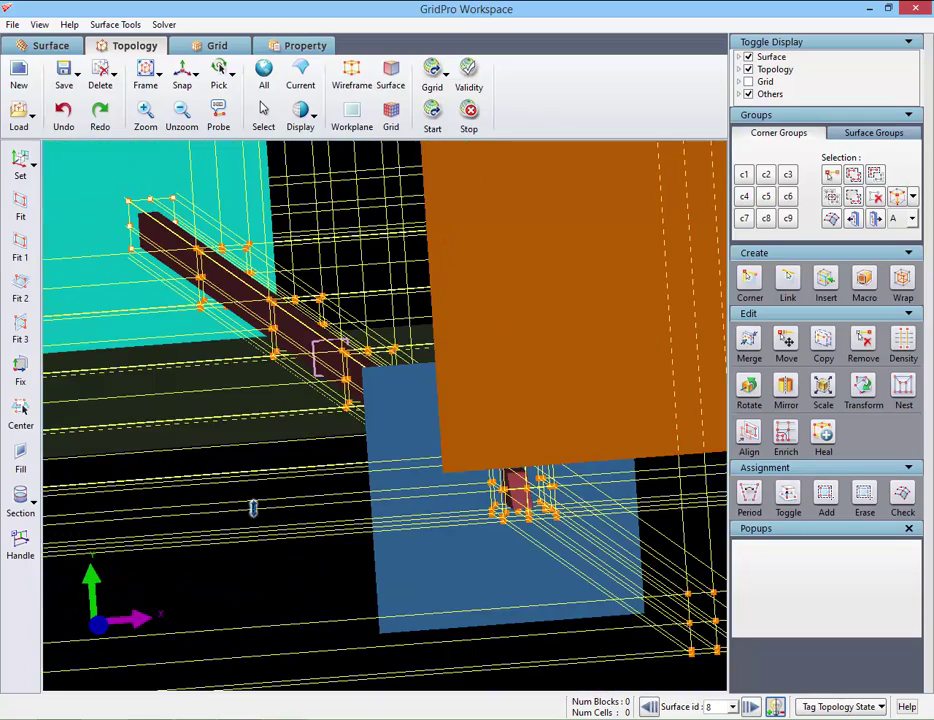
right_click(272, 320)
left_click(305, 350)
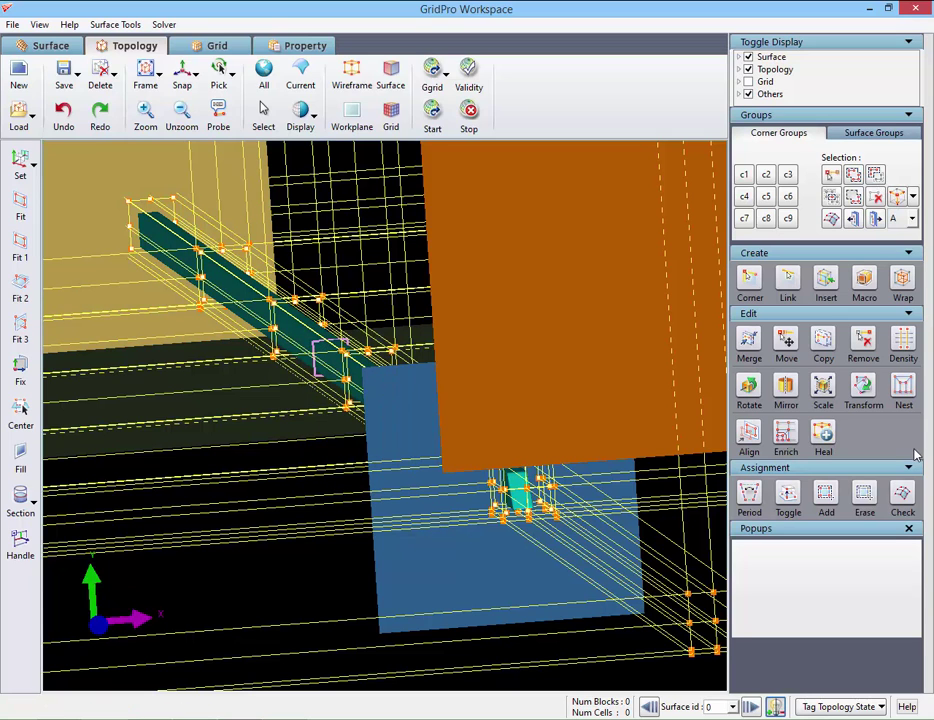
left_click(906, 486)
left_click_drag(566, 592, 625, 596)
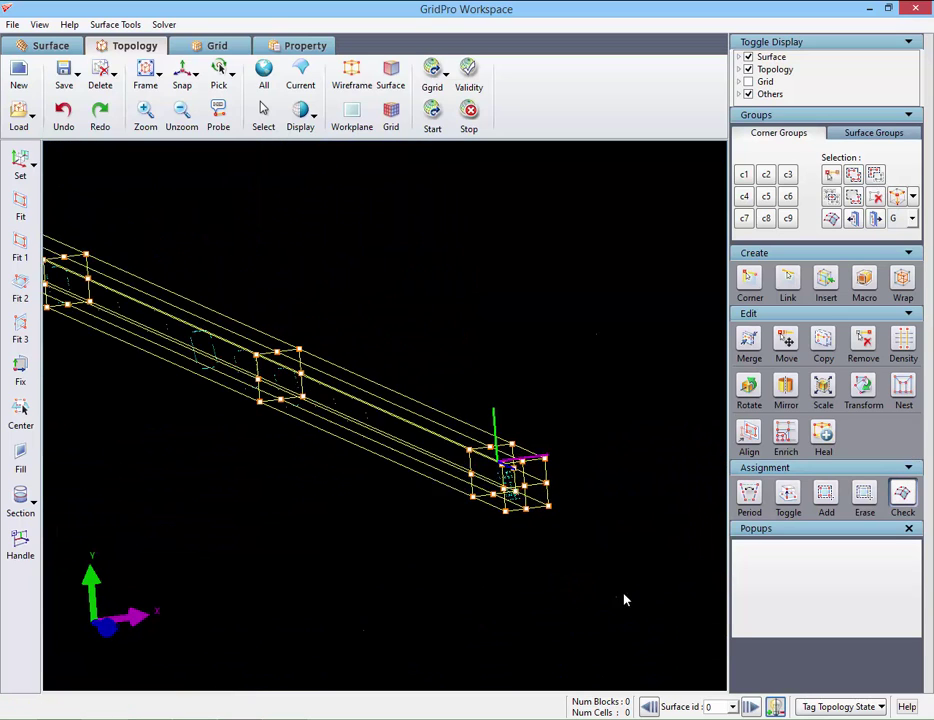
middle_click_drag(303, 455, 557, 584)
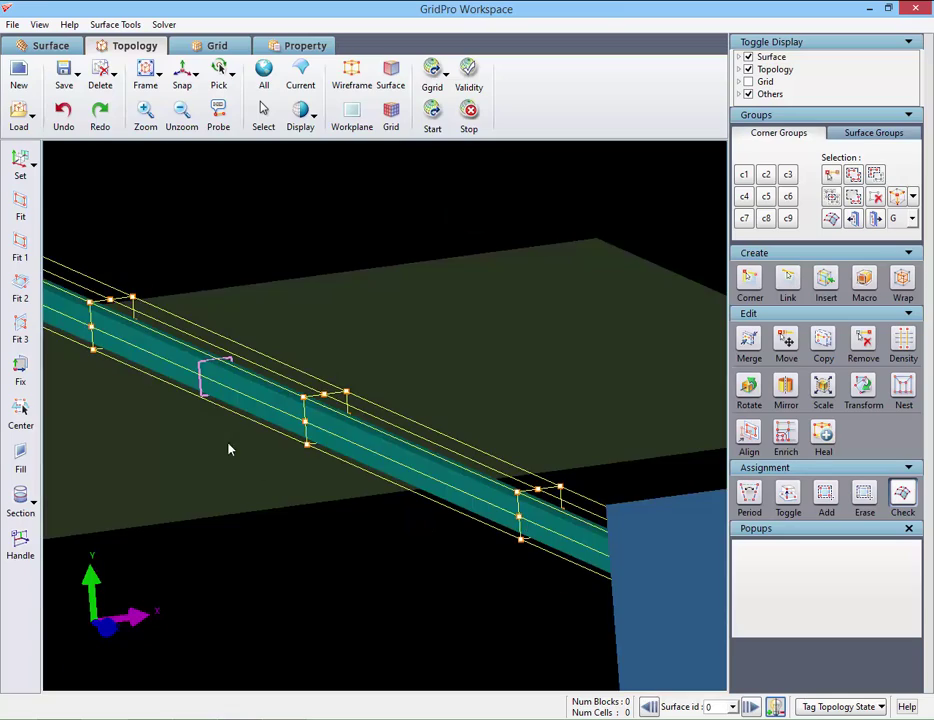
Step: Finish reviewing the corners assigned to the train surface and turn off the assignment check to redisplay the complete topology
middle_click_drag(229, 444, 611, 616)
middle_click_drag(270, 495, 288, 456)
scroll(517, 541, "down", 1)
middle_click_drag(517, 541, 427, 486)
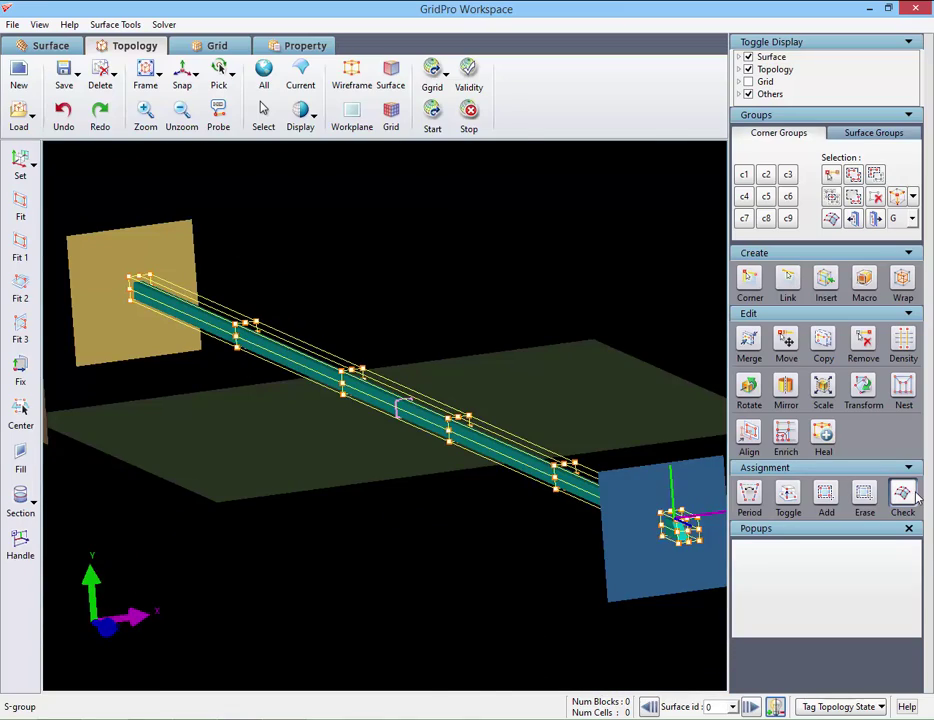
left_click(912, 492)
scroll(460, 469, "down", 1)
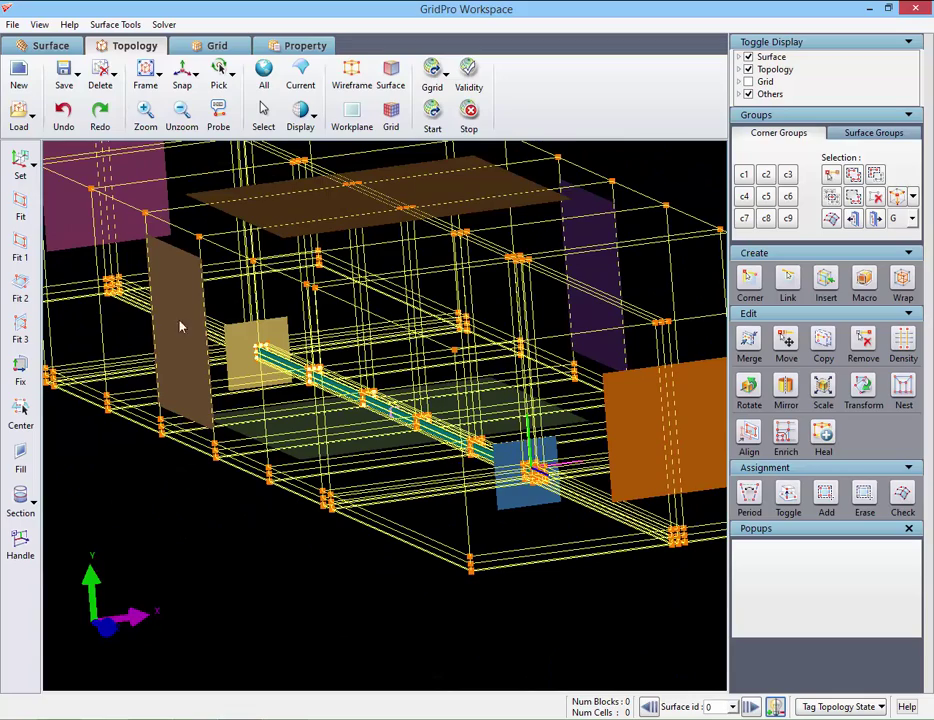
Step: In the snapped XZ view, insert a lengthwise sheet on each side of the train, roughly midway to the domain's side boundaries
left_click(470, 72)
left_click(515, 375)
left_click_drag(249, 431, 553, 480)
left_click_drag(221, 306, 478, 580)
left_click_drag(255, 400, 303, 538)
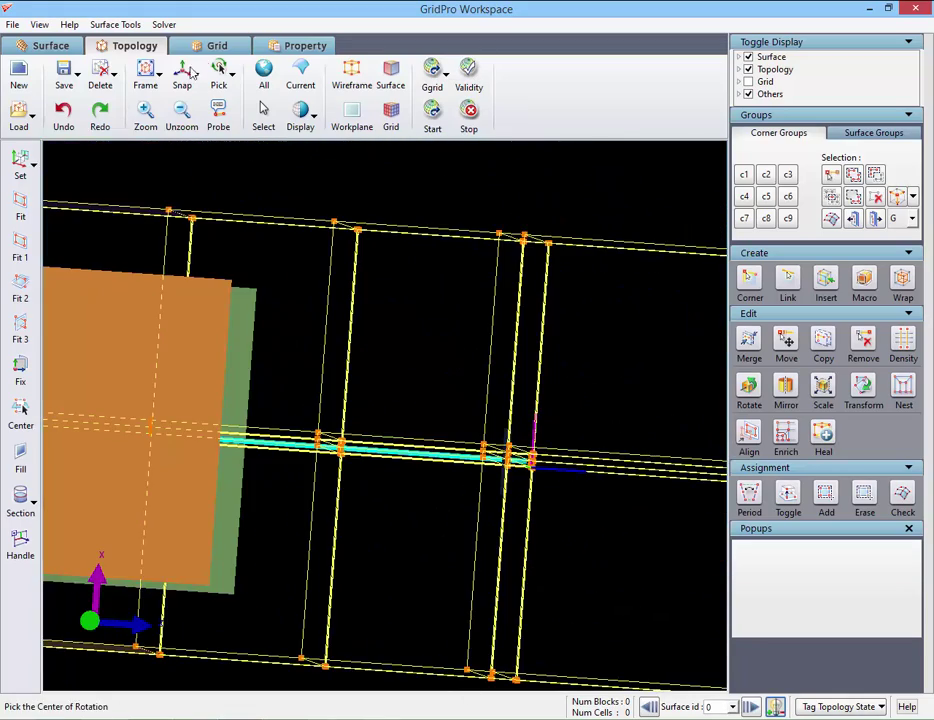
left_click(183, 84)
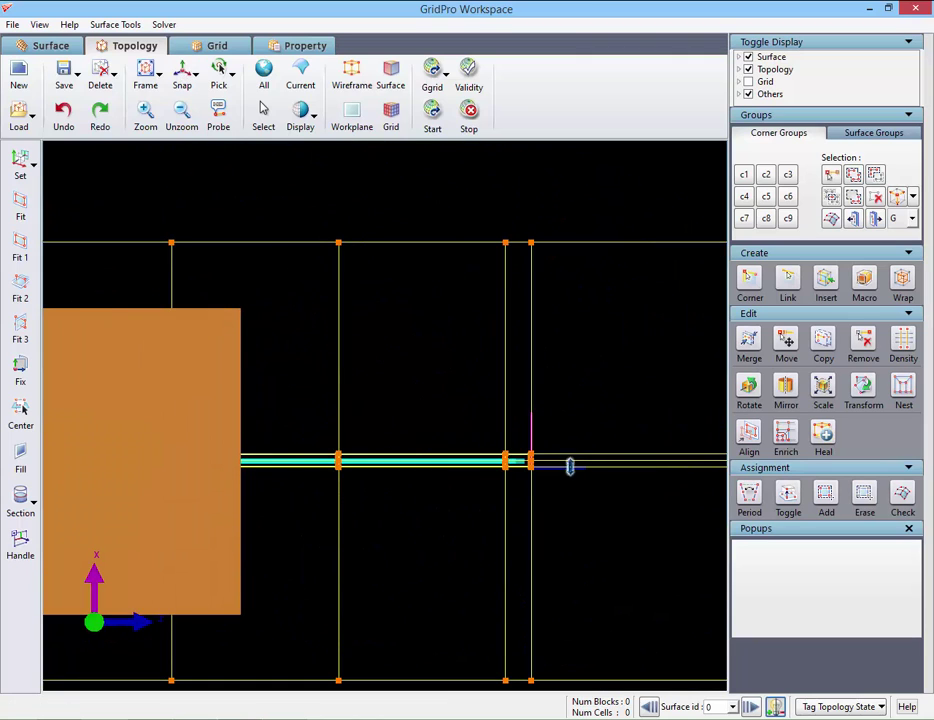
middle_click_drag(577, 465, 571, 496)
mouse_move(584, 532)
right_mouse_down()
mouse_move(532, 392)
mouse_move(443, 459)
right_mouse_up()
key("i")
left_click(437, 514)
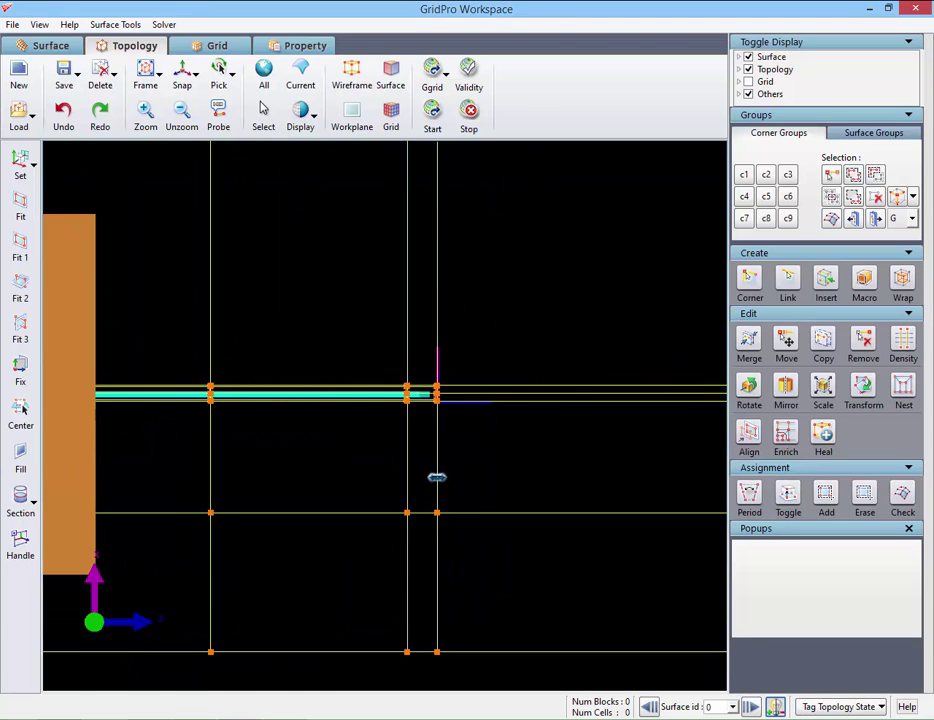
left_click(437, 265)
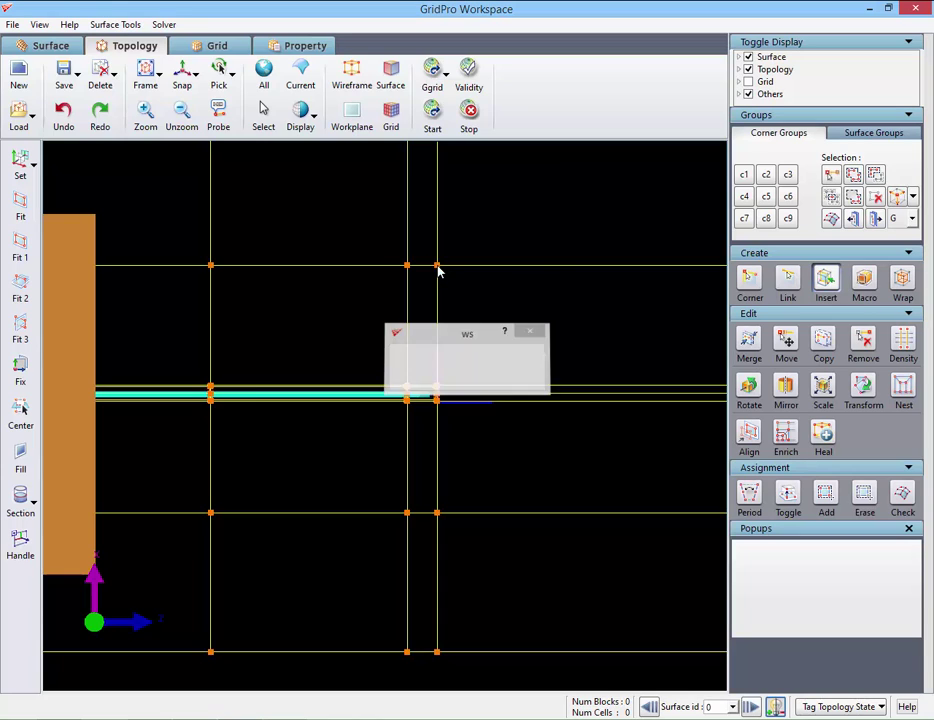
Step: Insert one cross sheet a short distance ahead of the positive-Z nose and another beyond the train's negative-Z end
key("i")
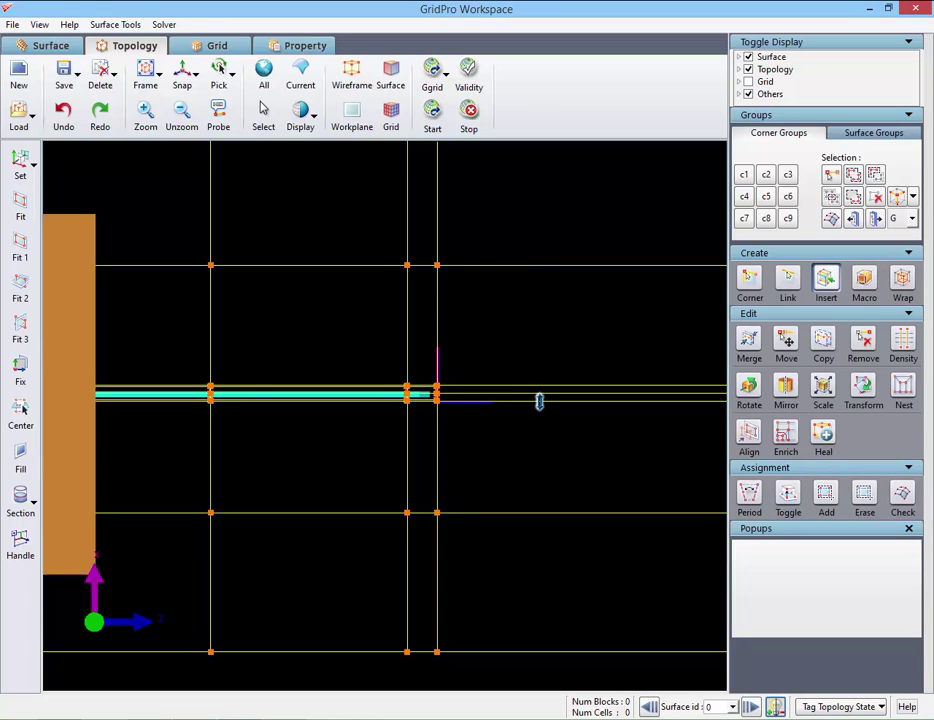
left_click(540, 402)
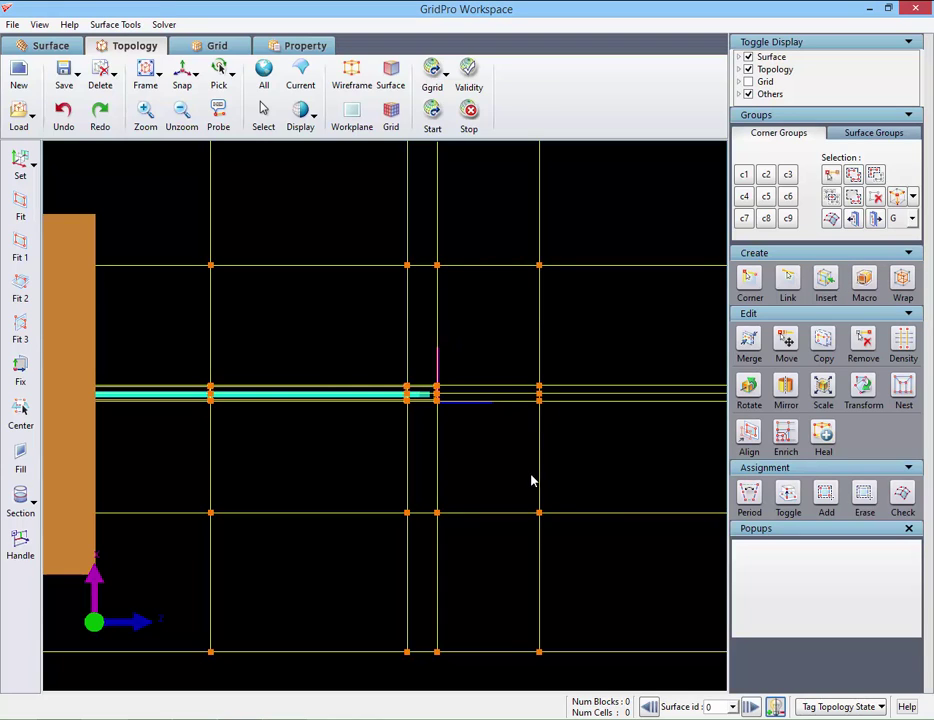
right_click_drag(484, 466, 434, 466)
middle_click_drag(304, 442, 665, 441)
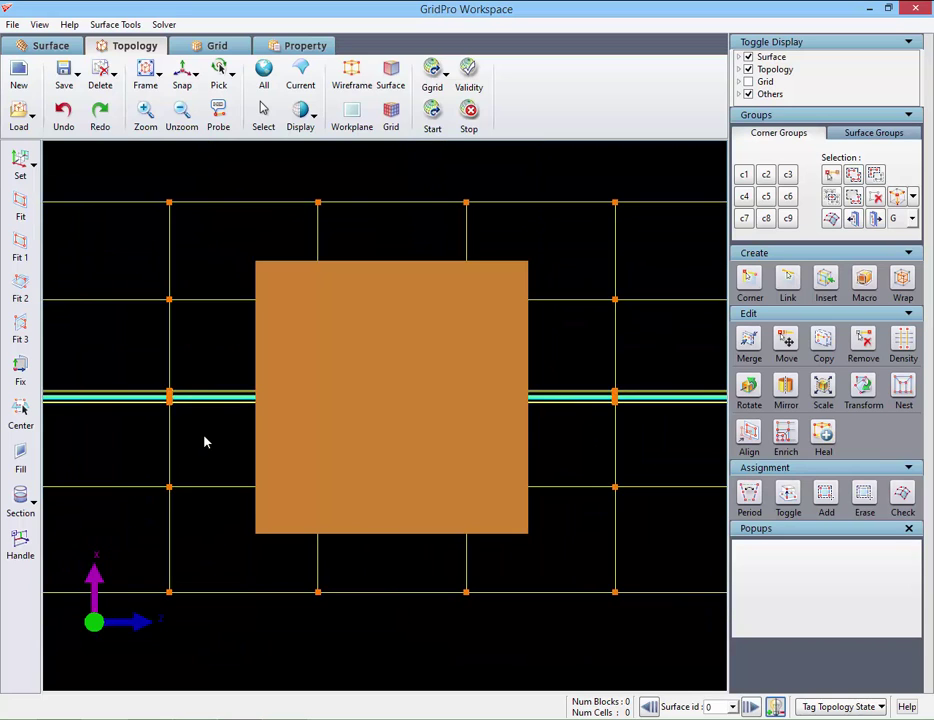
middle_click_drag(204, 442, 690, 446)
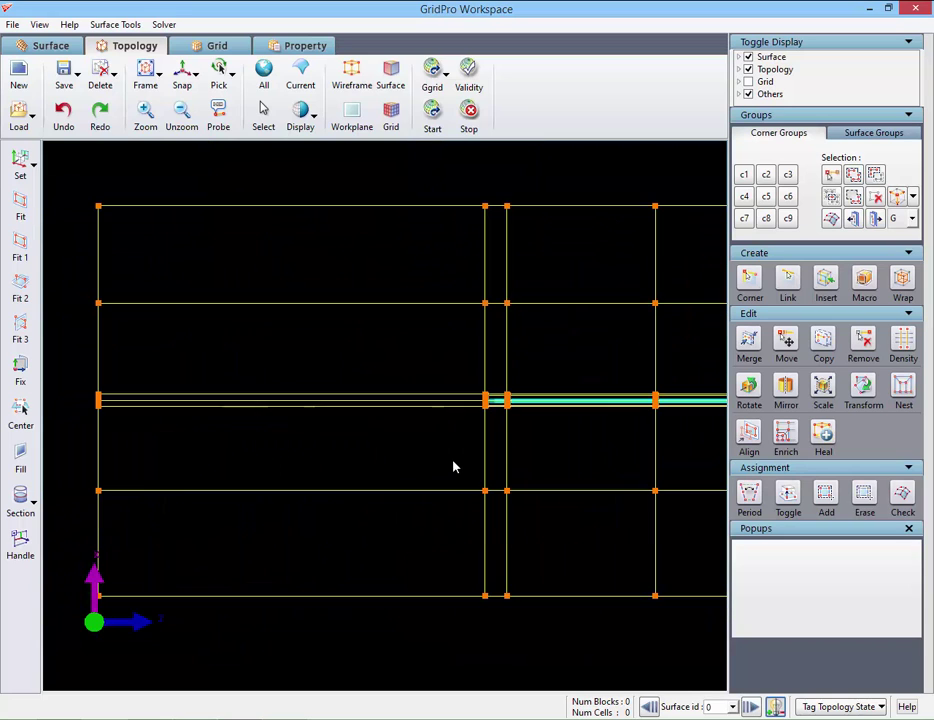
key("i")
left_click(405, 404)
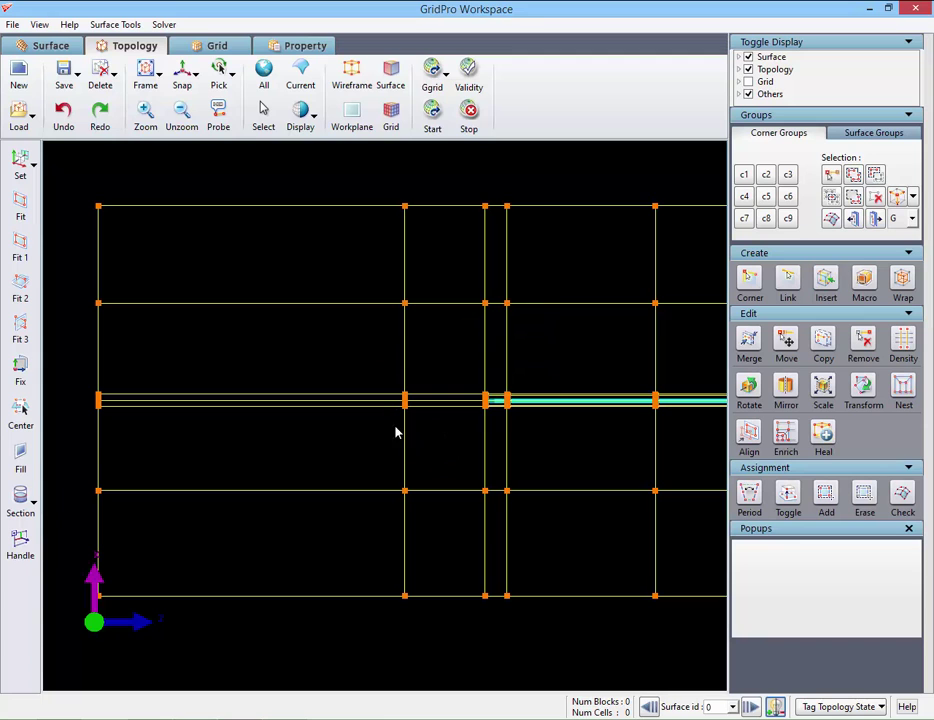
Step: Reset the center of rotation and, in the snapped YZ view, insert a horizontal sheet roughly midway between the train and domain top
right_click(504, 438)
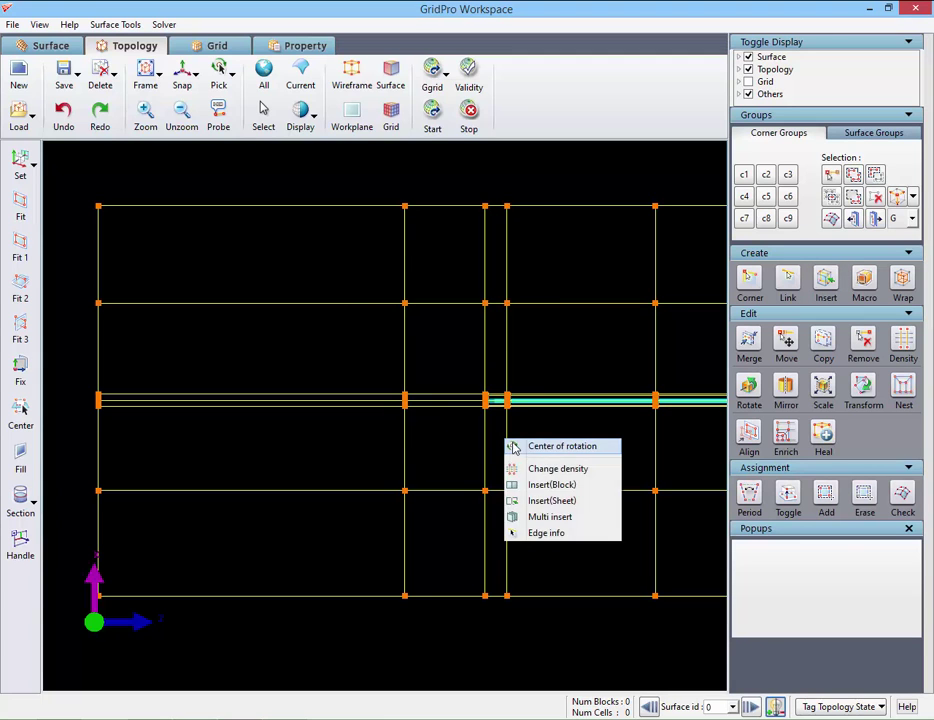
left_click(538, 444)
left_click_drag(521, 475, 555, 388)
left_click(181, 70)
middle_click_drag(572, 517, 188, 322)
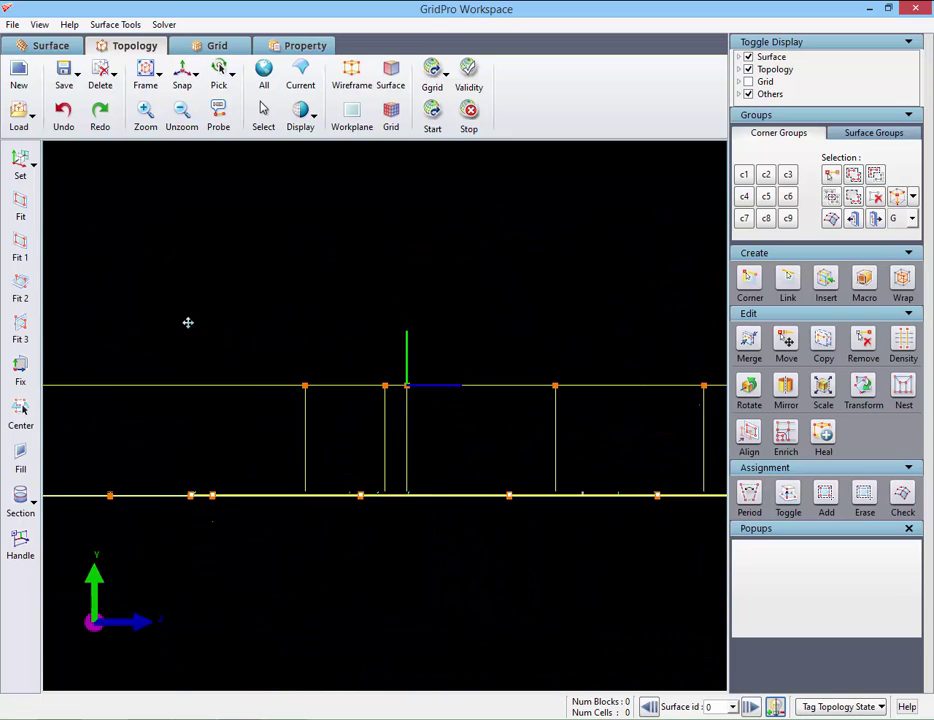
middle_click_drag(340, 507, 528, 510)
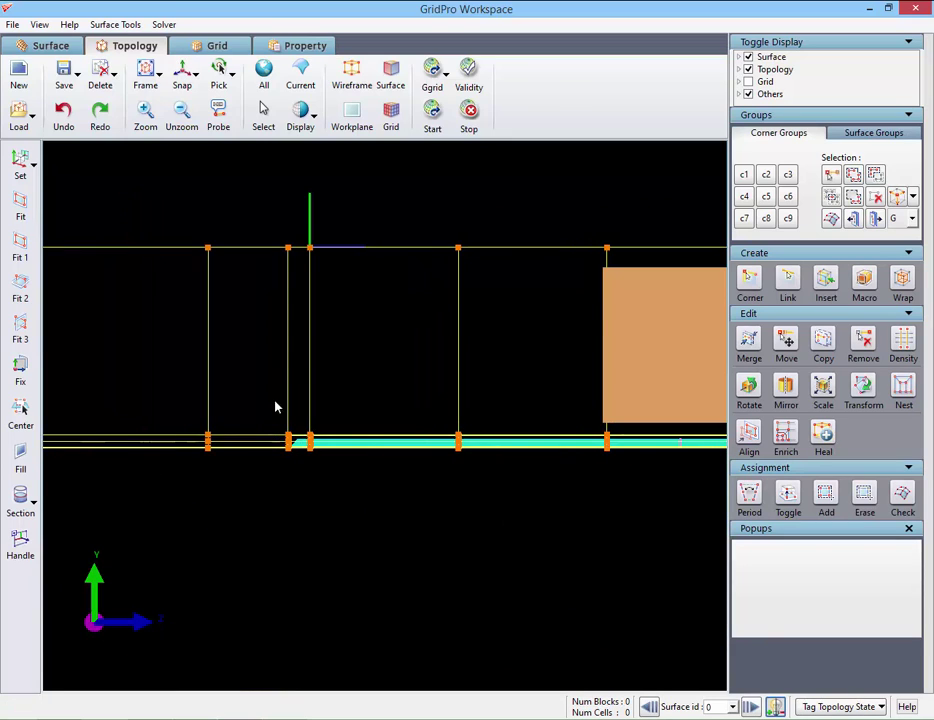
left_click(287, 369)
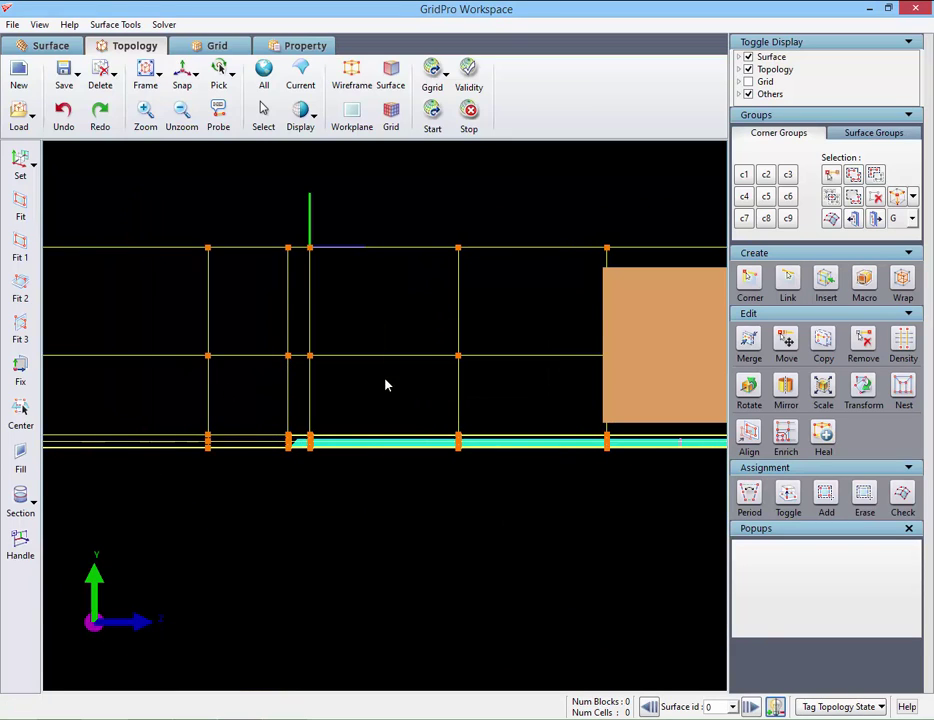
Step: Put the corners of the cross sheet ahead of the positive-Z nose, from the new horizontal sheet down, into corner group c3
middle_click_drag(540, 531, 80, 496)
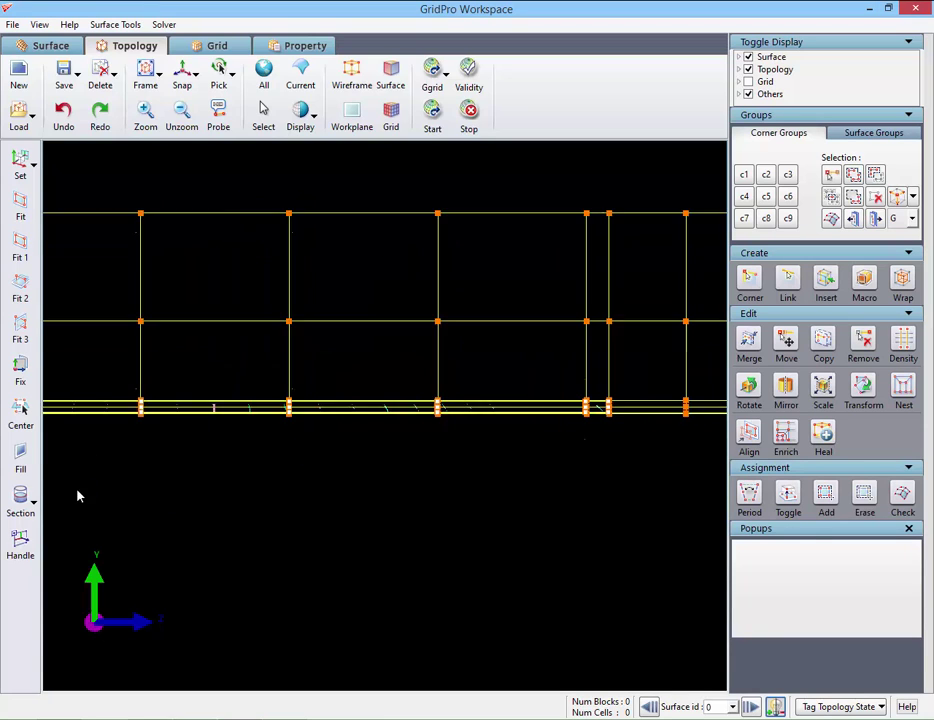
middle_click_drag(482, 474, 280, 479)
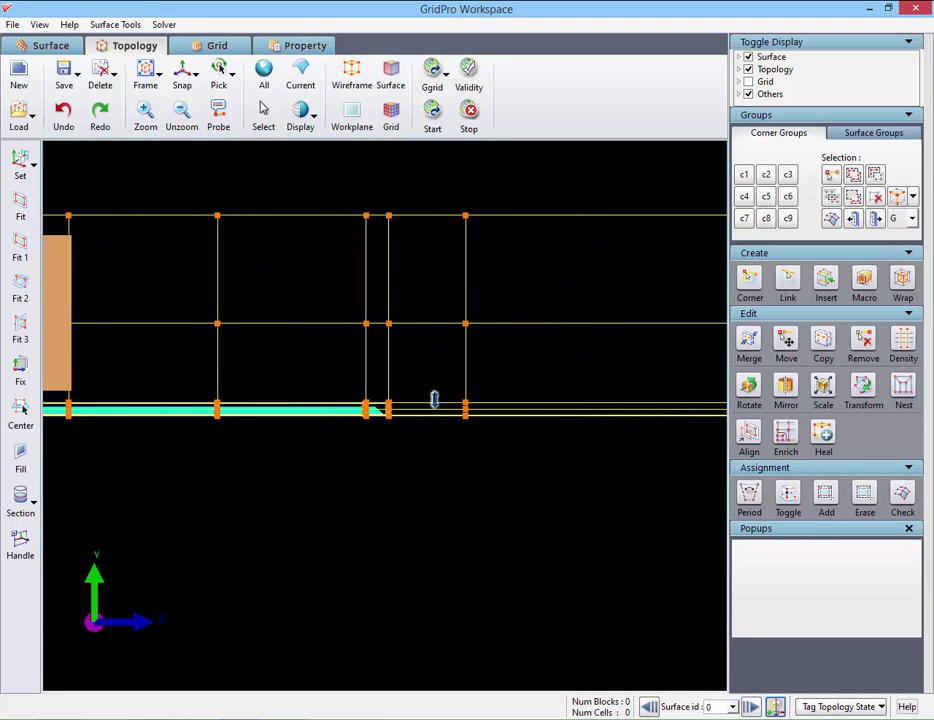
right_click(465, 334)
left_click(470, 344)
left_click(788, 174)
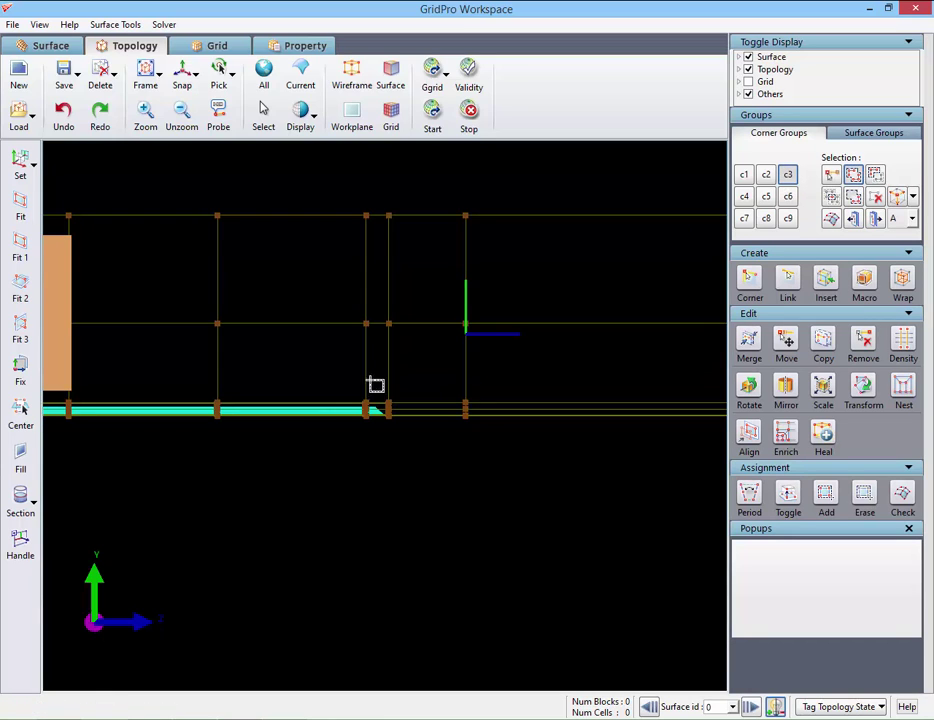
left_click_drag(445, 303, 535, 481)
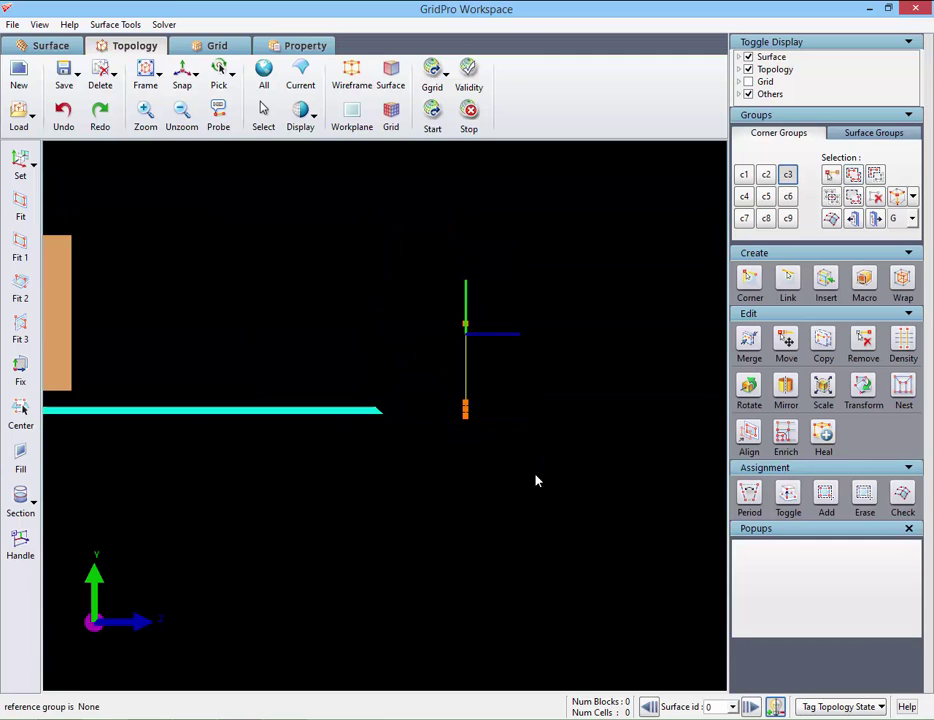
Step: Set the group display to A and add the horizontal sheet above the train and the negative-Z cross sheet's lower corners to c3
left_click(912, 219)
left_click(899, 233)
left_click(853, 177)
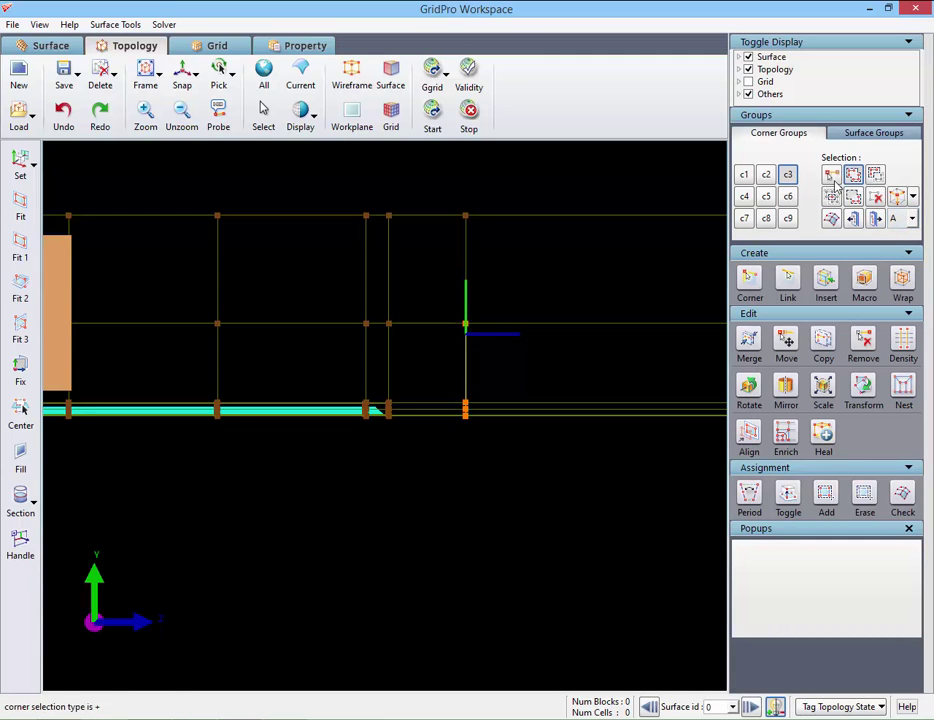
left_click_drag(446, 352, 43, 305)
middle_click_drag(210, 366, 704, 354)
scroll(346, 352, "down", 2)
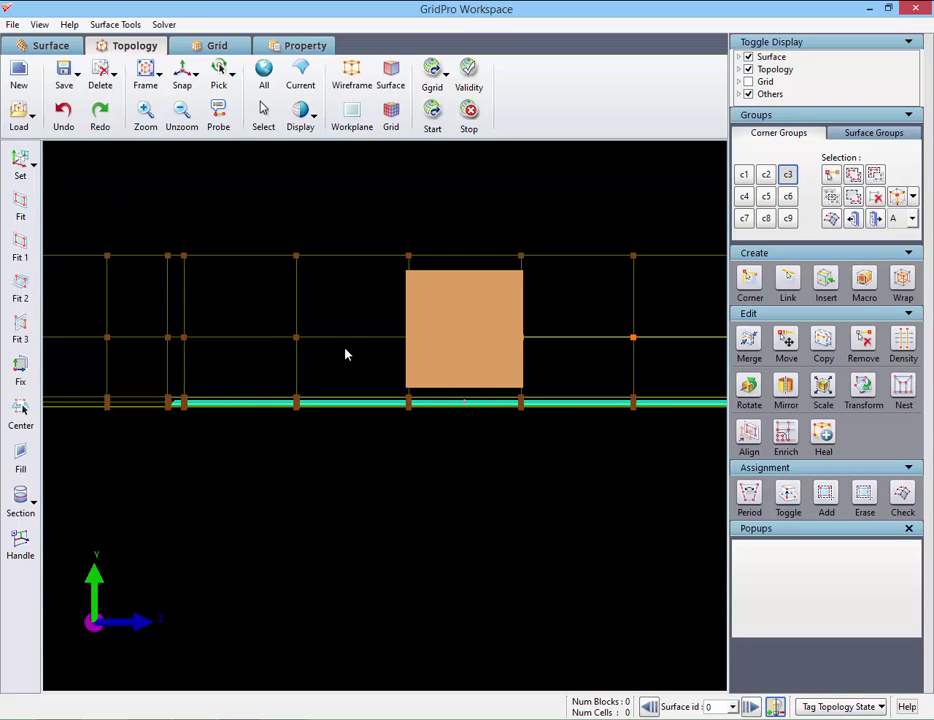
left_click(853, 175)
left_click_drag(436, 367, 132, 473)
right_click(132, 473)
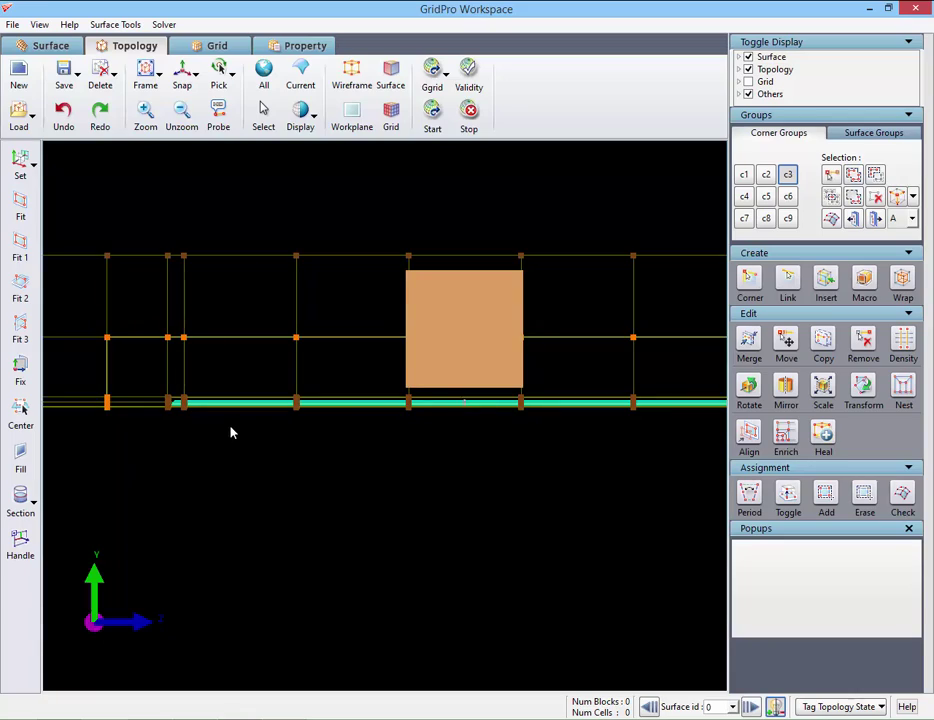
Step: In the snapped XZ view, add the corners of both lengthwise side sheets and the two end cross sheets between them to c3
scroll(337, 273, "down", 3)
left_click_drag(337, 273, 427, 340)
left_click_drag(520, 440, 396, 455)
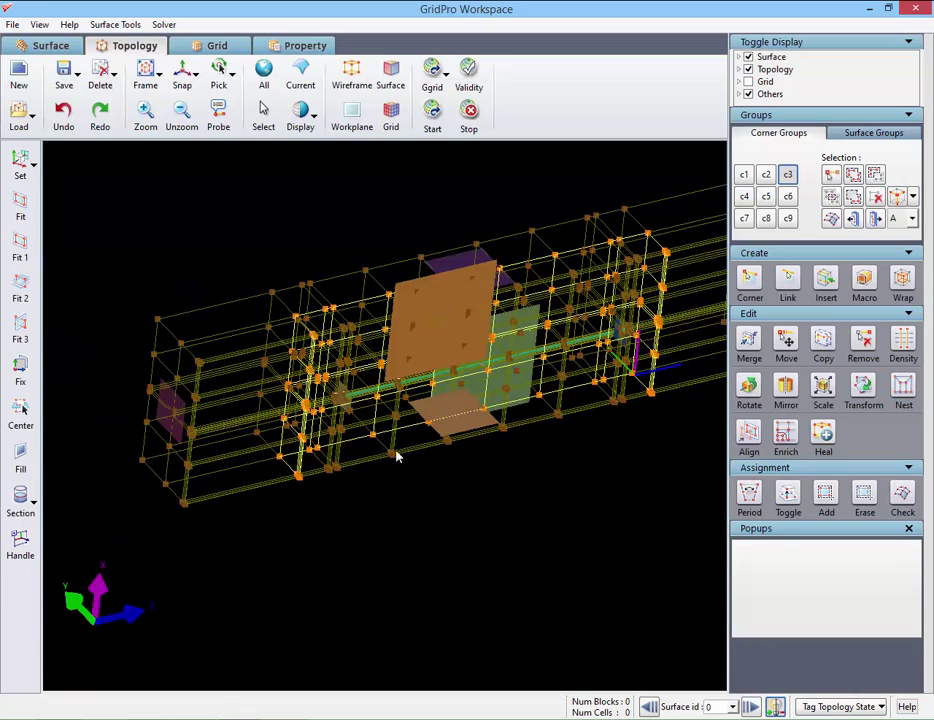
left_click_drag(369, 270, 385, 400)
left_click(181, 74)
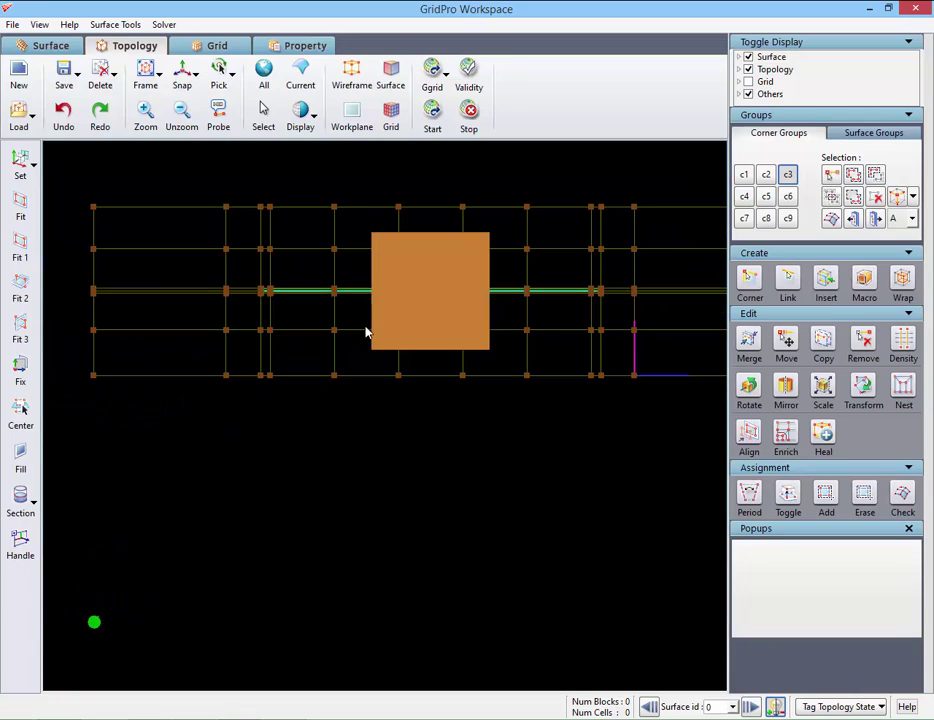
middle_click_drag(366, 328, 316, 381)
key("b")
left_click_drag(163, 279, 597, 322)
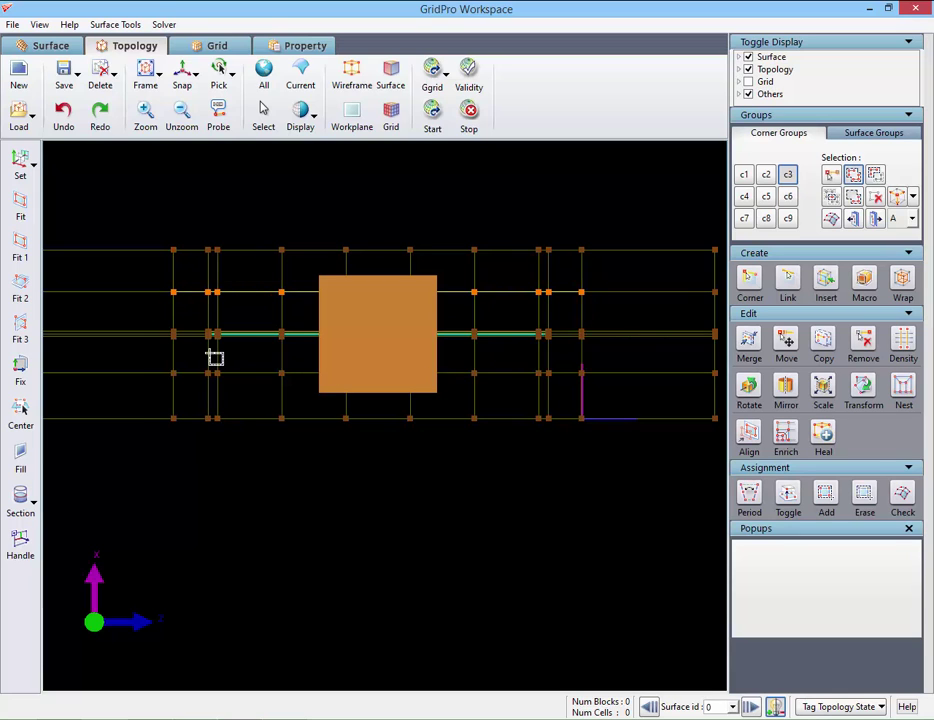
left_click_drag(162, 358, 595, 385)
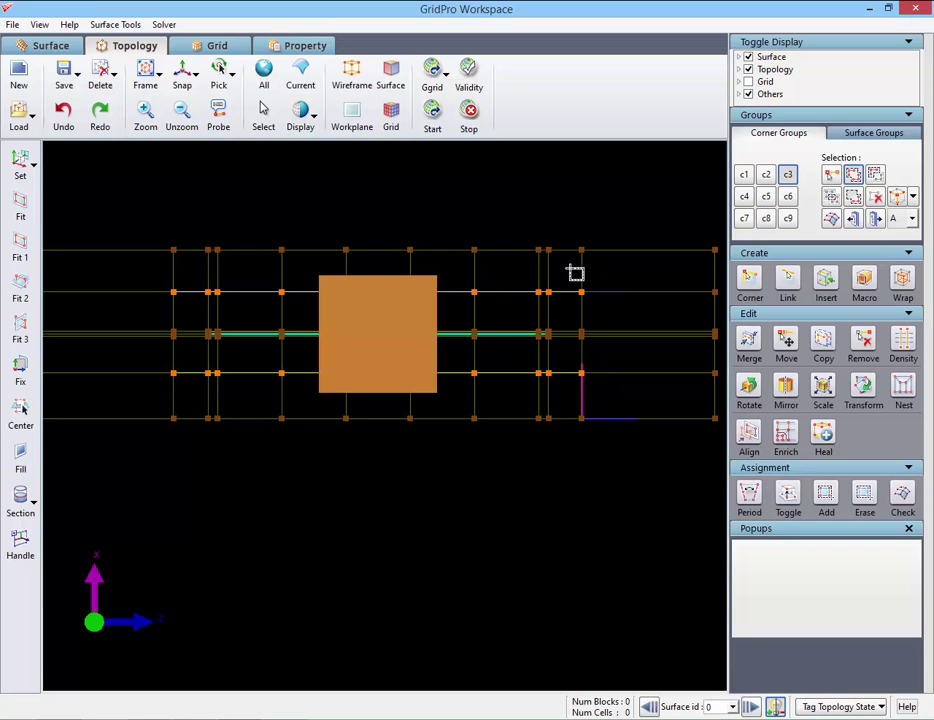
left_click_drag(575, 273, 606, 390)
left_click_drag(133, 270, 188, 381)
Step: In the snapped YZ view, remove the corners on the domain's top row, above the inserted horizontal sheet, from c3
left_click_drag(338, 523, 266, 234)
left_click_drag(318, 420, 308, 163)
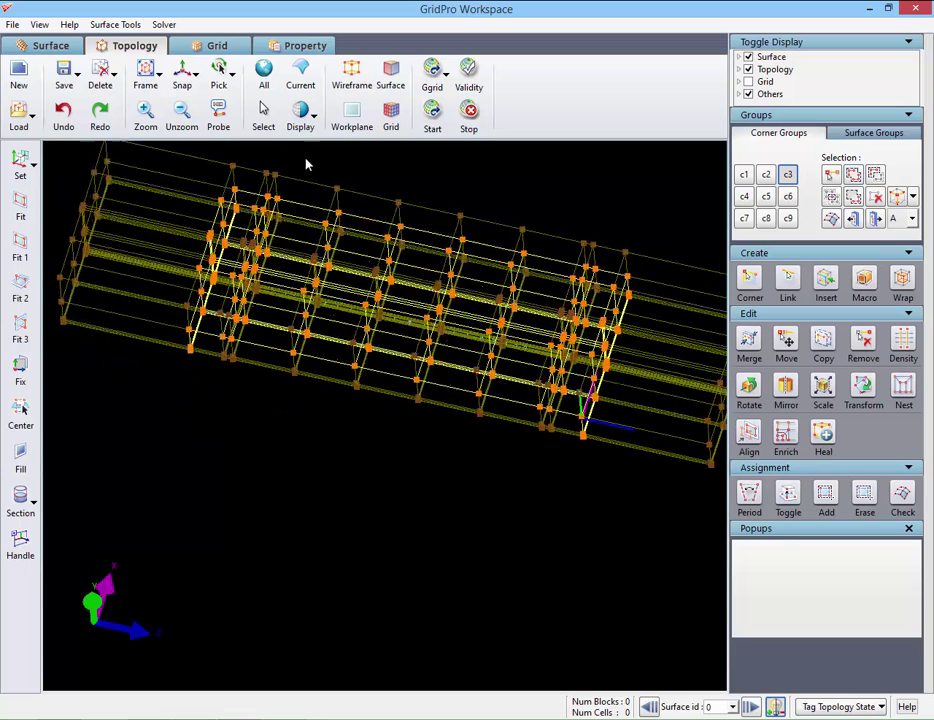
left_click_drag(380, 510, 366, 195)
left_click_drag(382, 536, 350, 330)
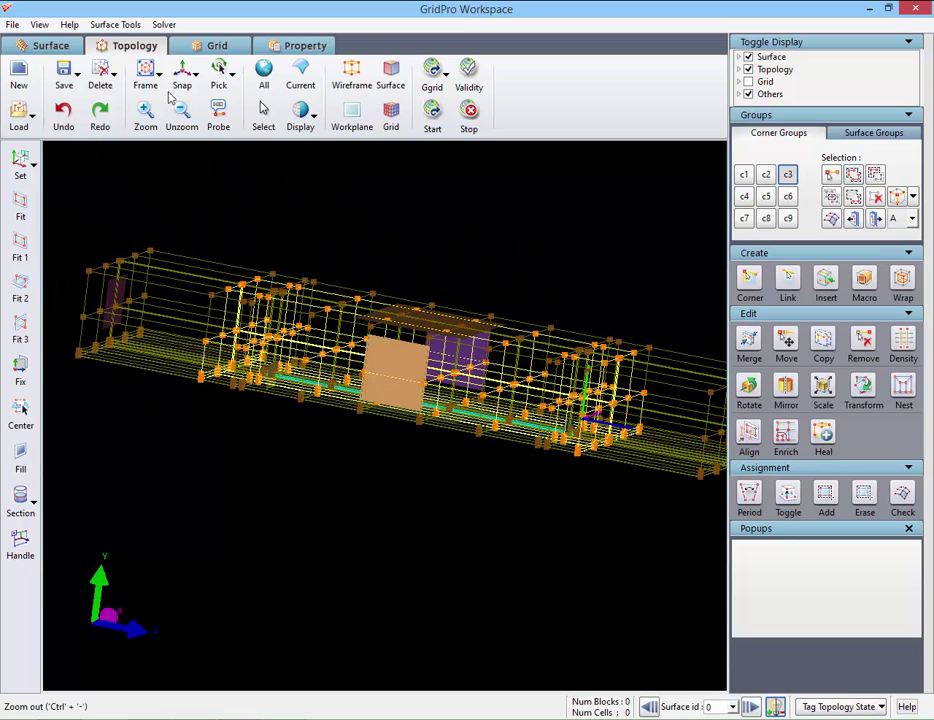
left_click(181, 72)
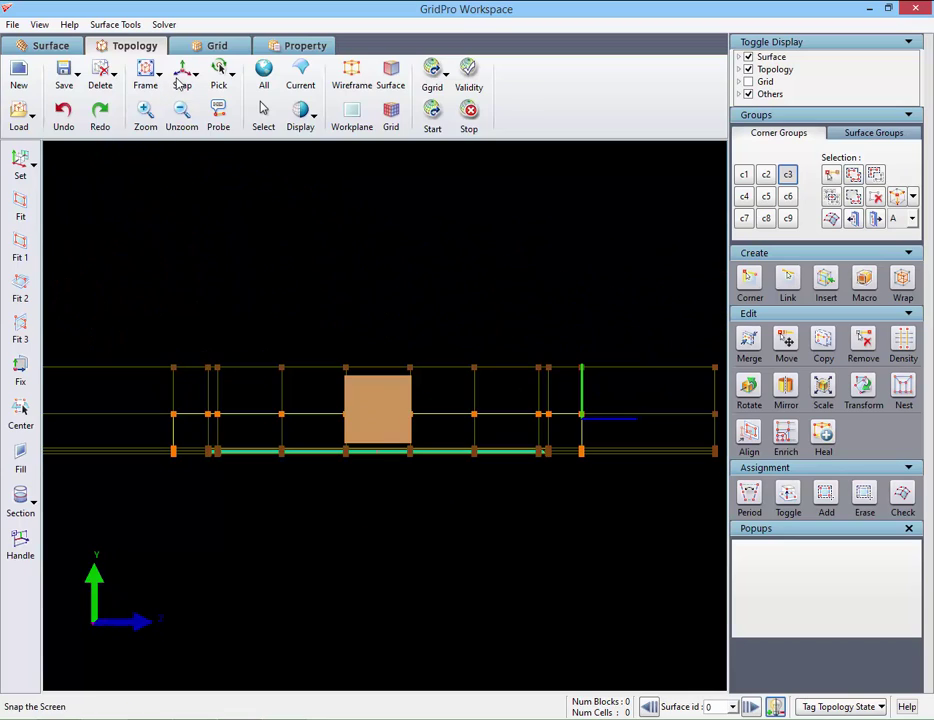
left_click(881, 177)
left_click_drag(155, 333, 617, 386)
Step: In the snapped XZ view, remove the outermost corner rows on both sides of the domain from c3
left_click_drag(355, 284, 330, 524)
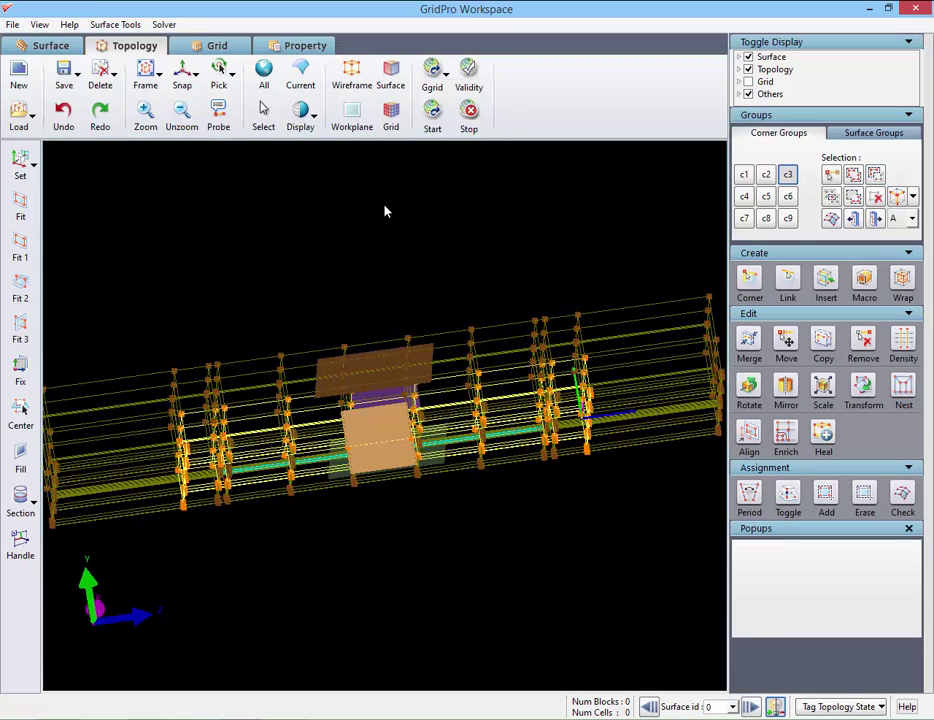
left_click_drag(385, 211, 400, 648)
left_click_drag(530, 229, 530, 472)
left_click(181, 80)
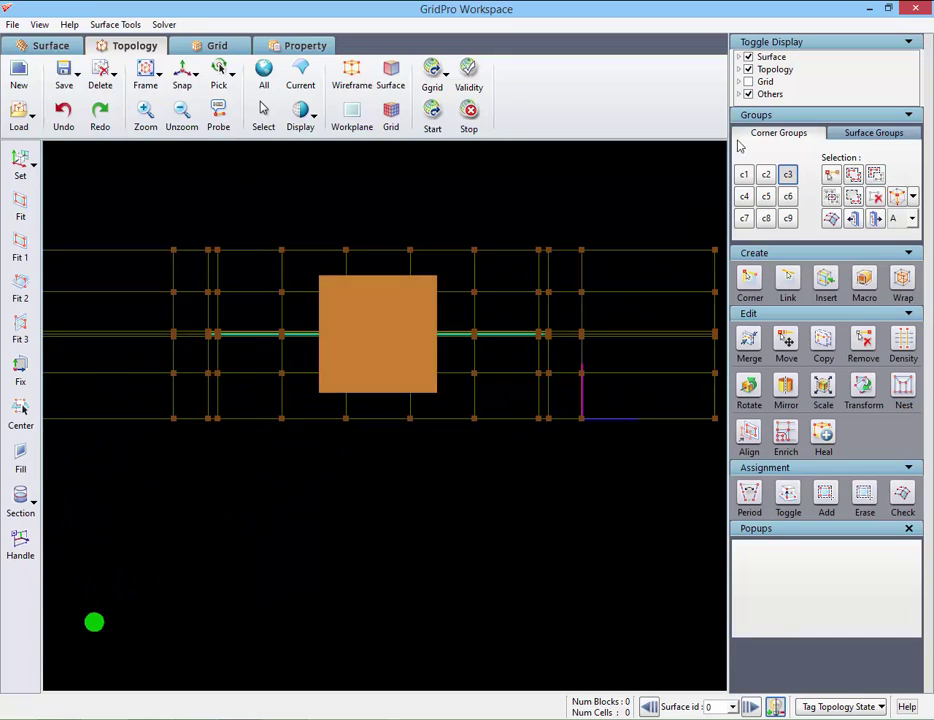
left_click(876, 175)
left_click_drag(149, 201, 600, 260)
left_click(876, 175)
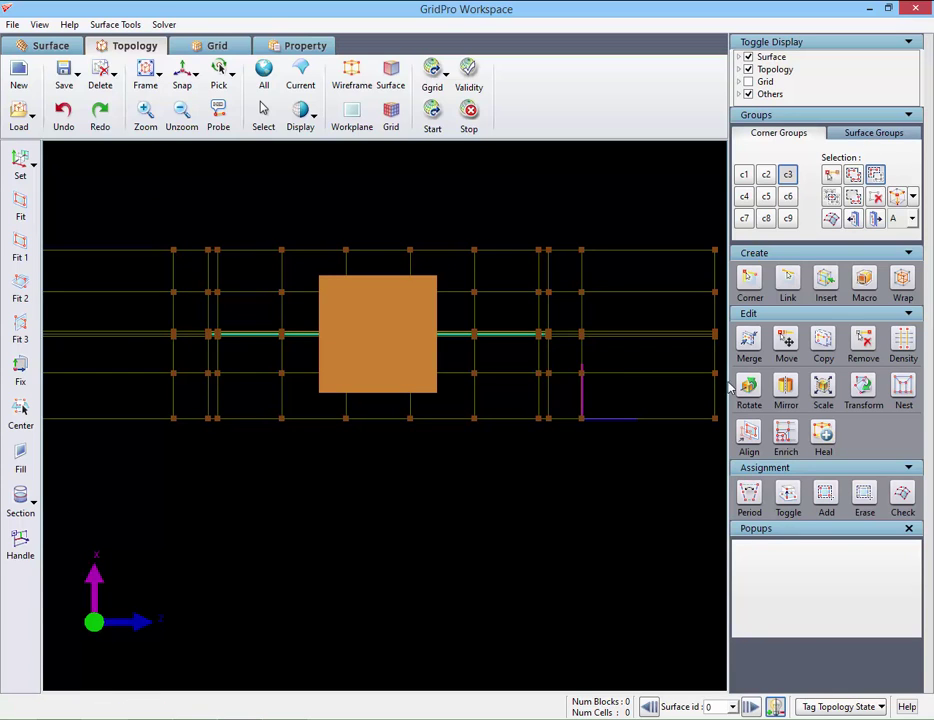
left_click_drag(675, 492, 145, 403)
Step: Set the center of rotation on the enclosing box and examine the c3 corners around the train's negative-Z end
right_click(252, 372)
left_click(287, 419)
left_click_drag(290, 424, 217, 161)
left_click_drag(600, 300, 563, 514)
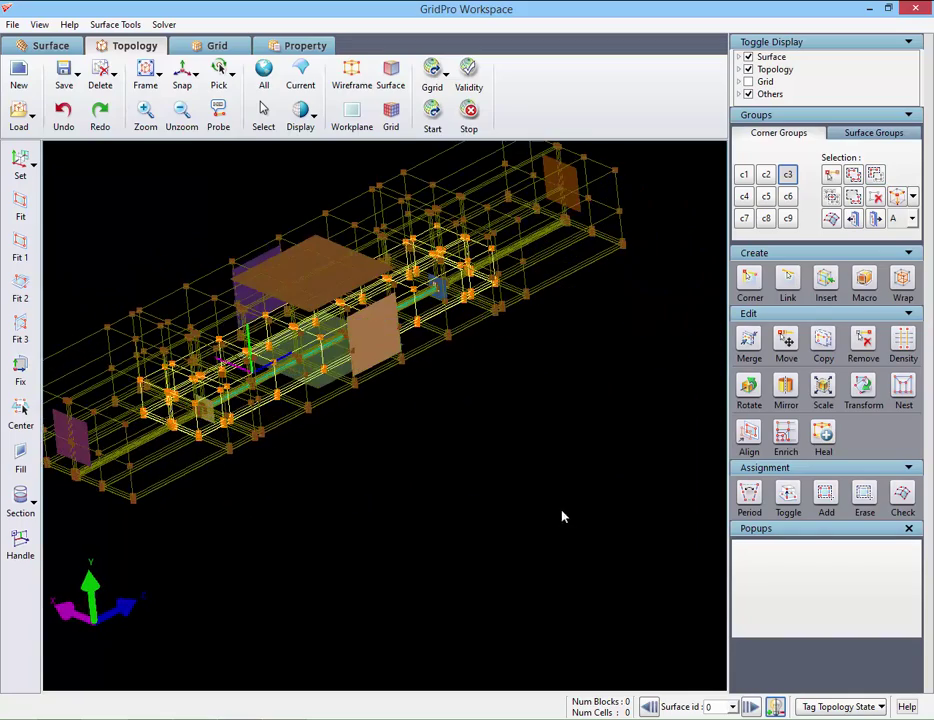
left_click_drag(284, 521, 306, 528)
scroll(214, 433, "up", 5)
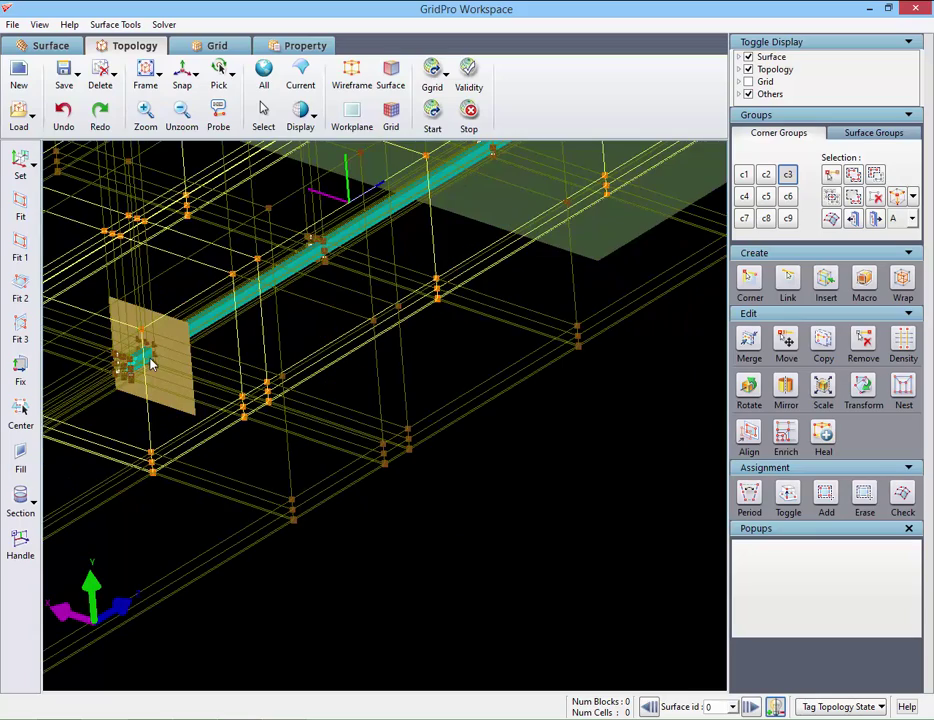
middle_click_drag(225, 432, 525, 520)
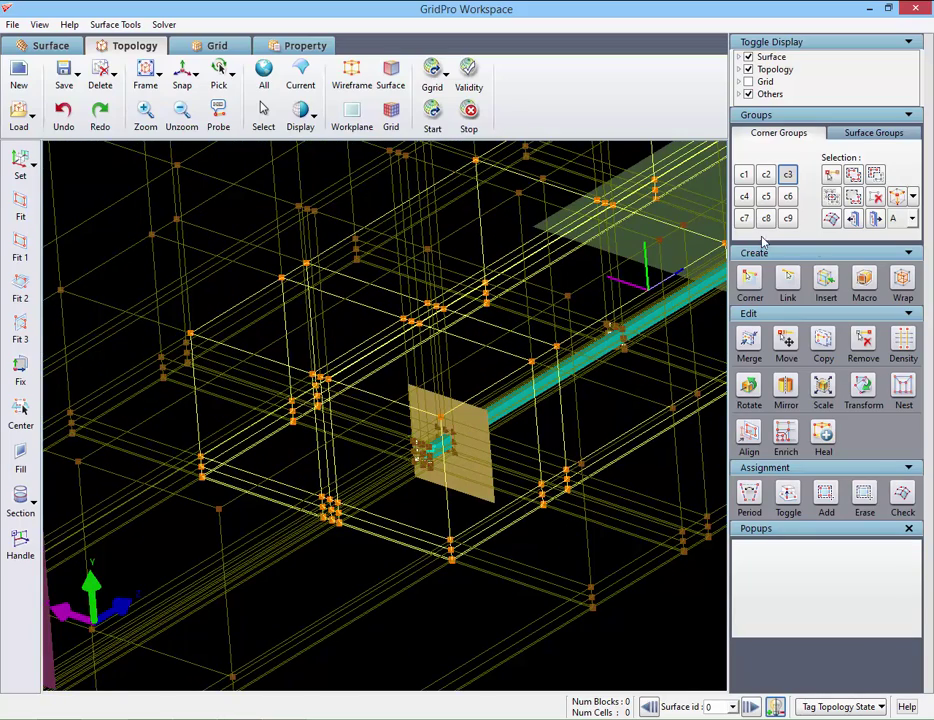
Step: Display only the c3 corners and examine the enclosing box along its length toward the positive-Z end
left_click(910, 219)
left_click(903, 246)
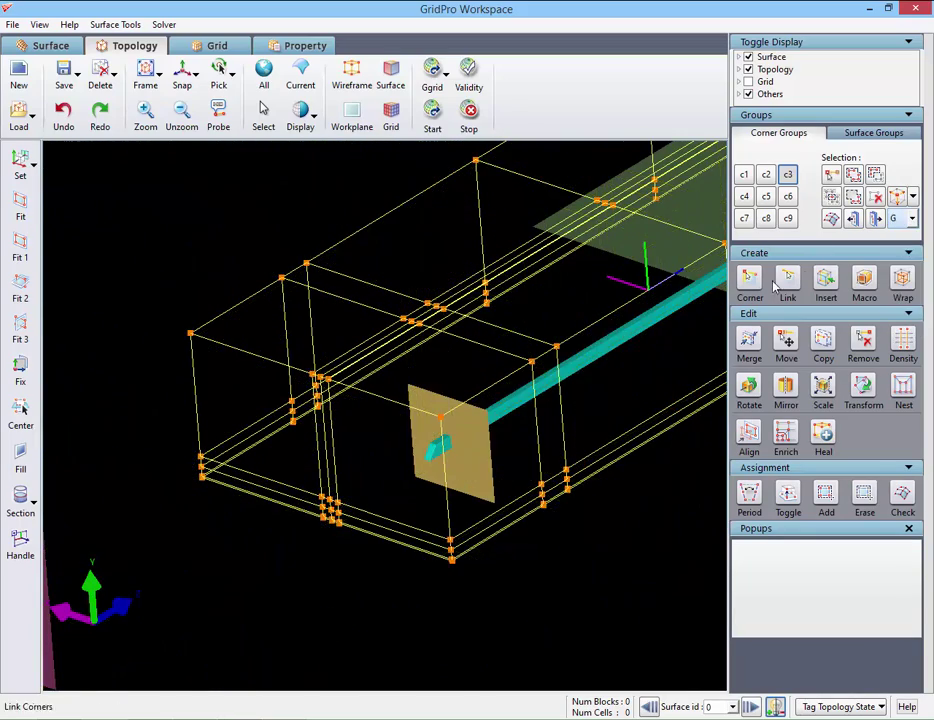
scroll(628, 355, "down", 4)
left_click_drag(625, 590, 683, 526)
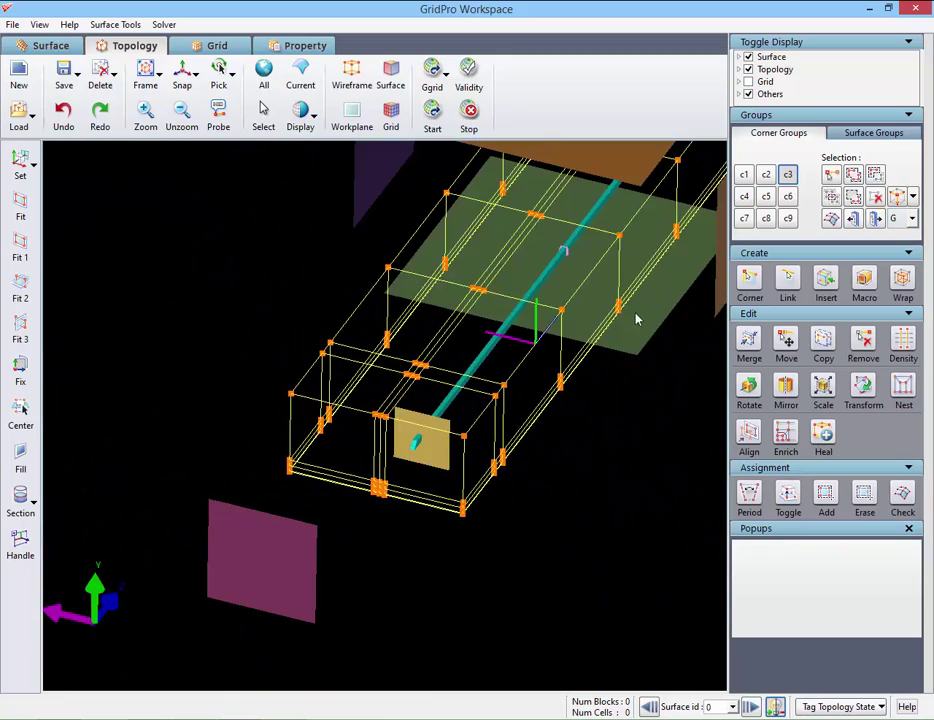
middle_click_drag(640, 365, 605, 415)
middle_click_drag(616, 338, 600, 352)
left_click_drag(557, 293, 519, 225)
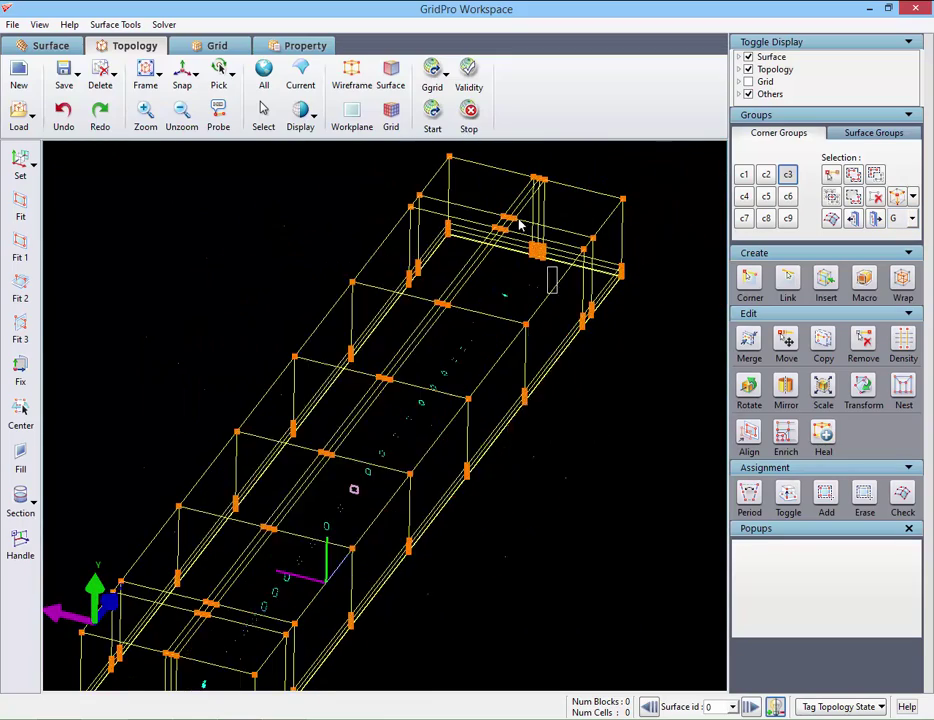
right_click_drag(519, 225, 475, 217)
scroll(580, 484, "down", 6)
left_click_drag(434, 610, 199, 514)
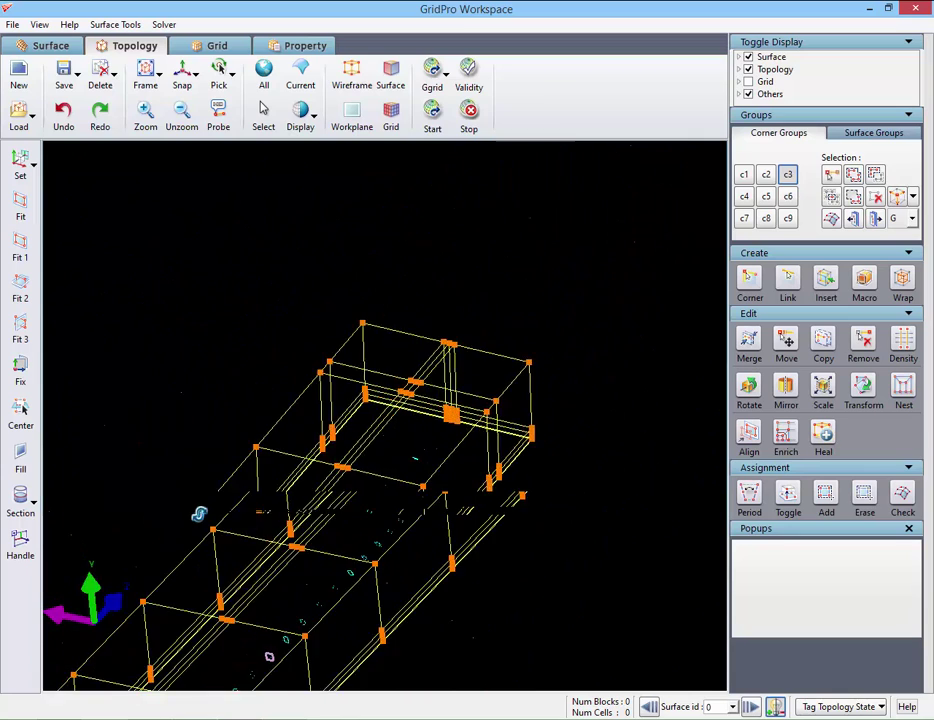
Step: Set the center of rotation at the enclosing box's positive-Z end, examine the c3 corners there and redisplay the whole topology
middle_click_drag(199, 514, 566, 556)
right_click(573, 556)
left_click(590, 564)
left_click_drag(210, 670, 440, 460)
left_click_drag(610, 400, 438, 474)
left_click_drag(538, 440, 265, 295)
left_click_drag(243, 500, 371, 365)
left_click_drag(297, 424, 359, 144)
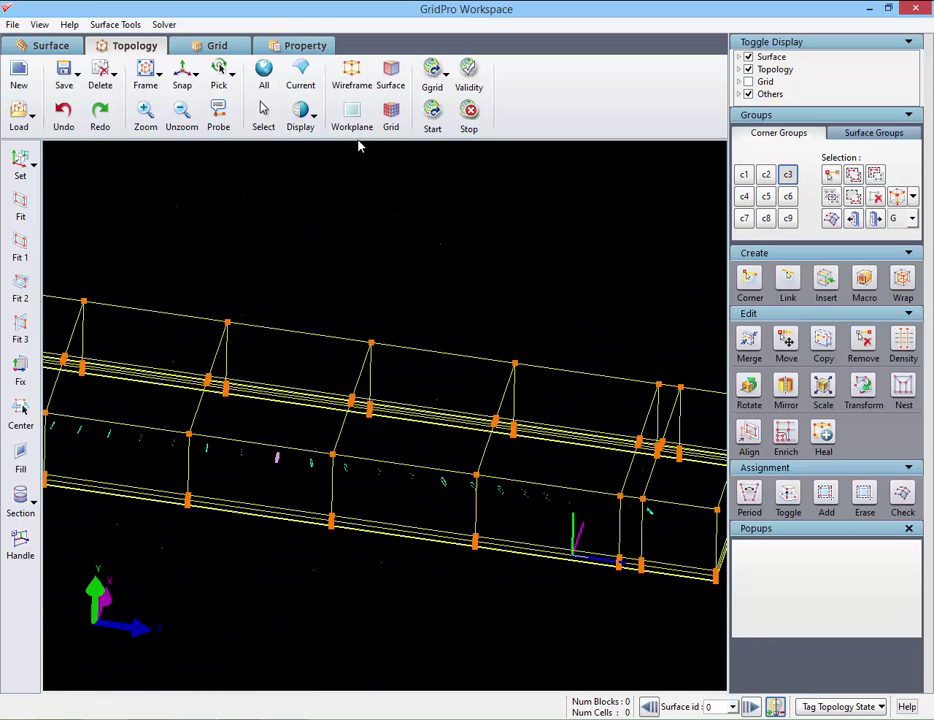
left_click_drag(375, 410, 330, 478)
middle_click_drag(460, 511, 262, 490)
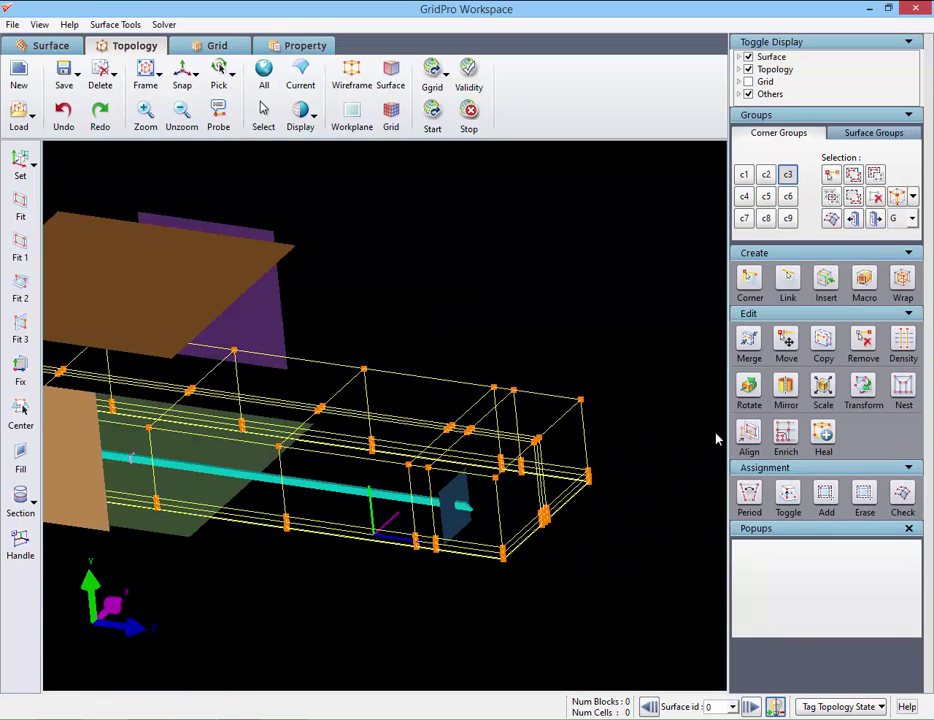
left_click(900, 218)
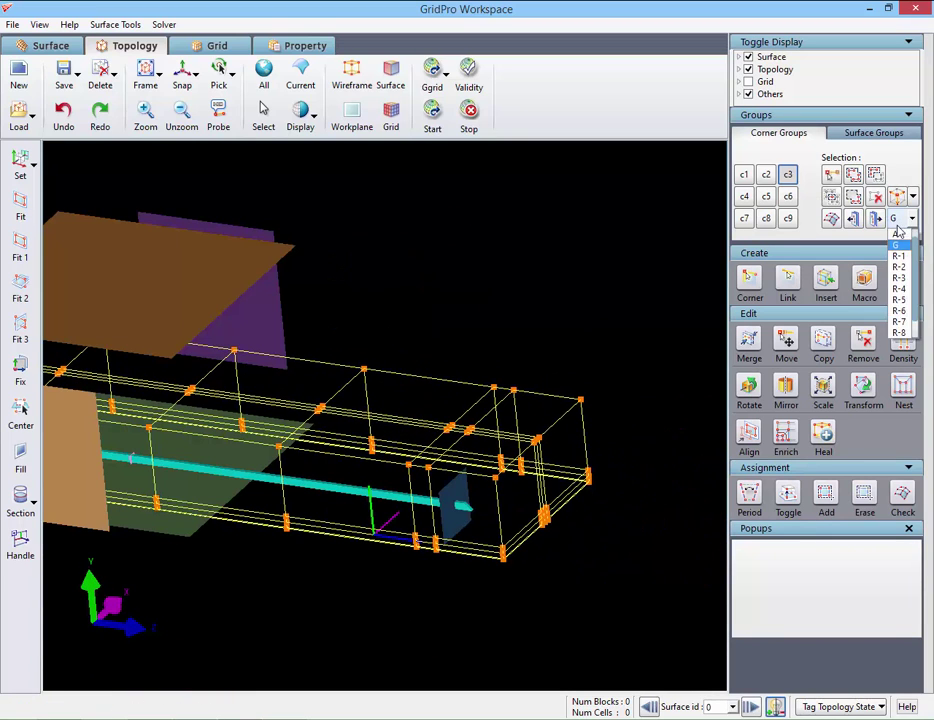
left_click(899, 236)
Step: Wrap the c3 enclosing box as internal faces with an offset length of 20% and no added insert
left_click_drag(402, 536, 311, 437)
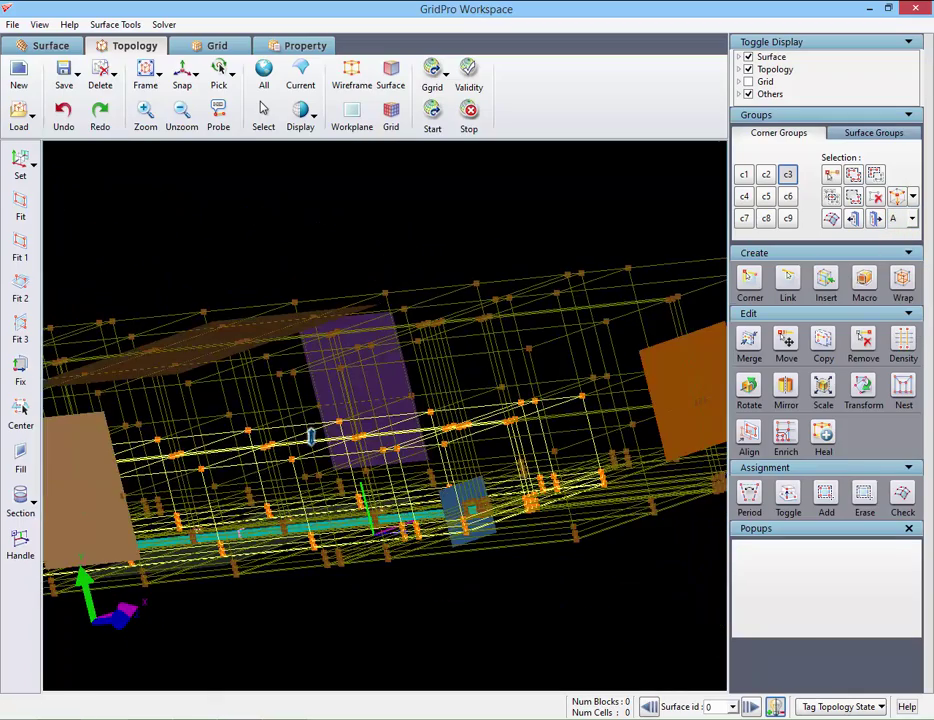
middle_click_drag(605, 430, 365, 413)
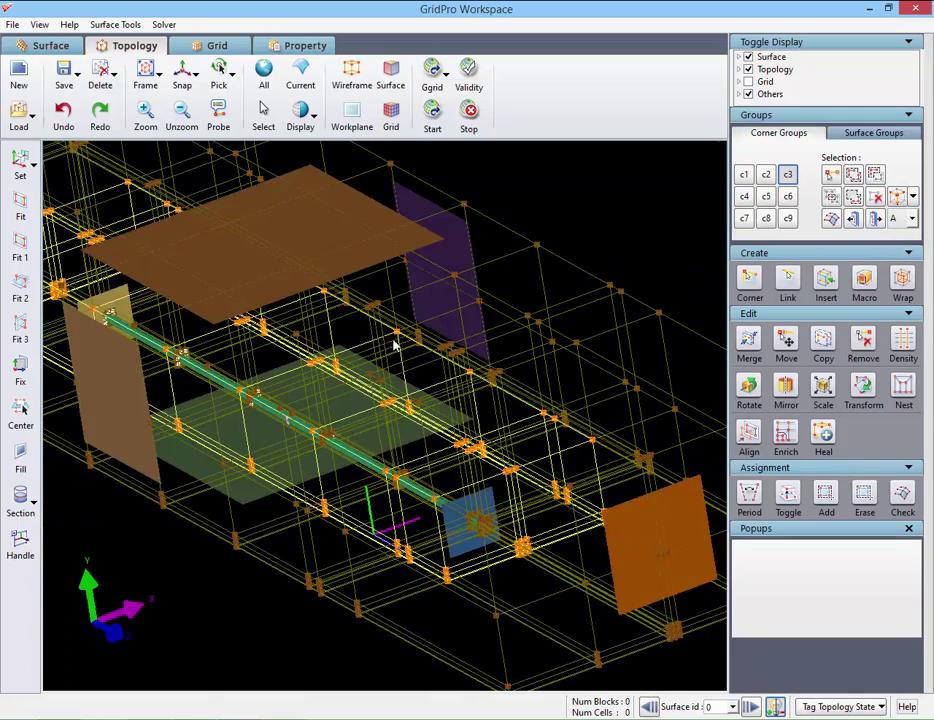
middle_click_drag(420, 310, 545, 324)
left_click_drag(654, 410, 646, 485)
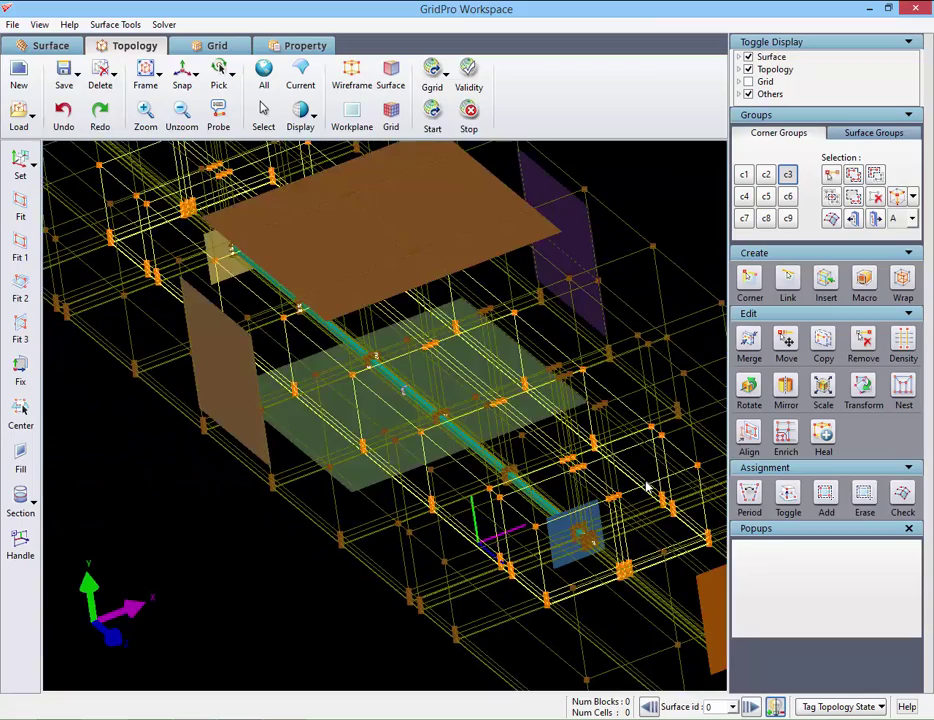
mouse_move(638, 487)
middle_mouse_down()
mouse_move(573, 514)
mouse_move(625, 503)
middle_mouse_up()
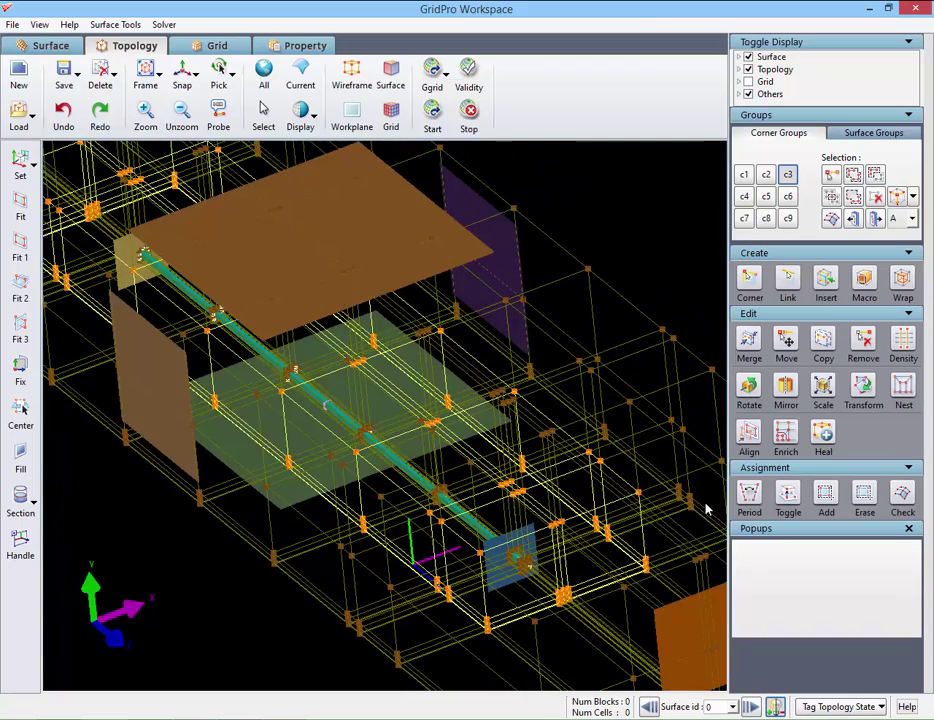
left_click(900, 281)
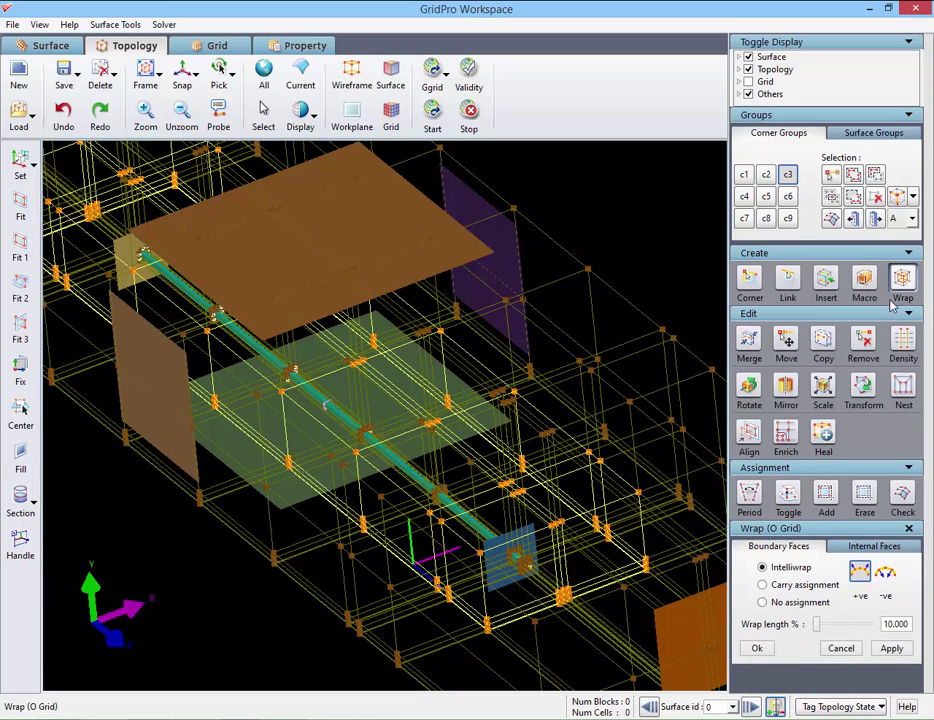
left_click(860, 546)
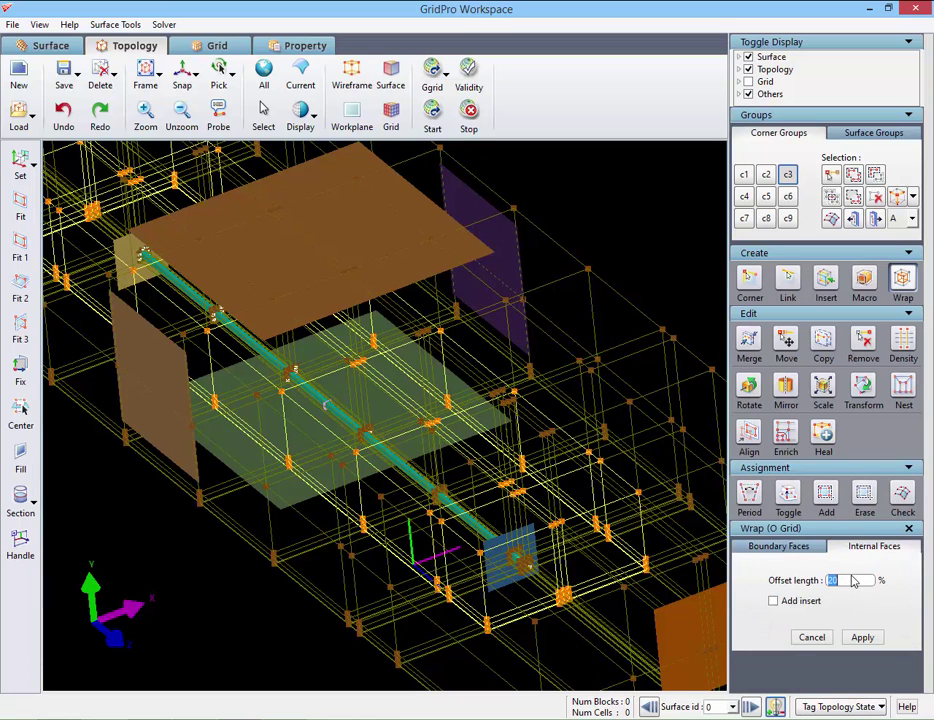
left_click(862, 638)
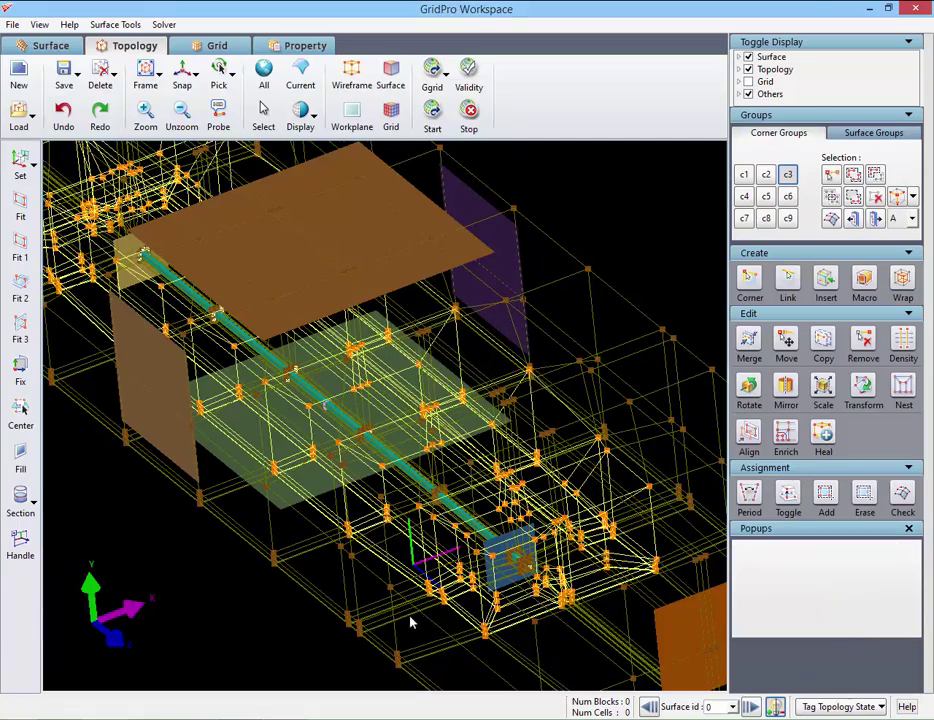
Step: Examine the new wrap layer around the enclosing box from several angles, especially near its positive-Z end
left_click_drag(410, 622, 759, 587)
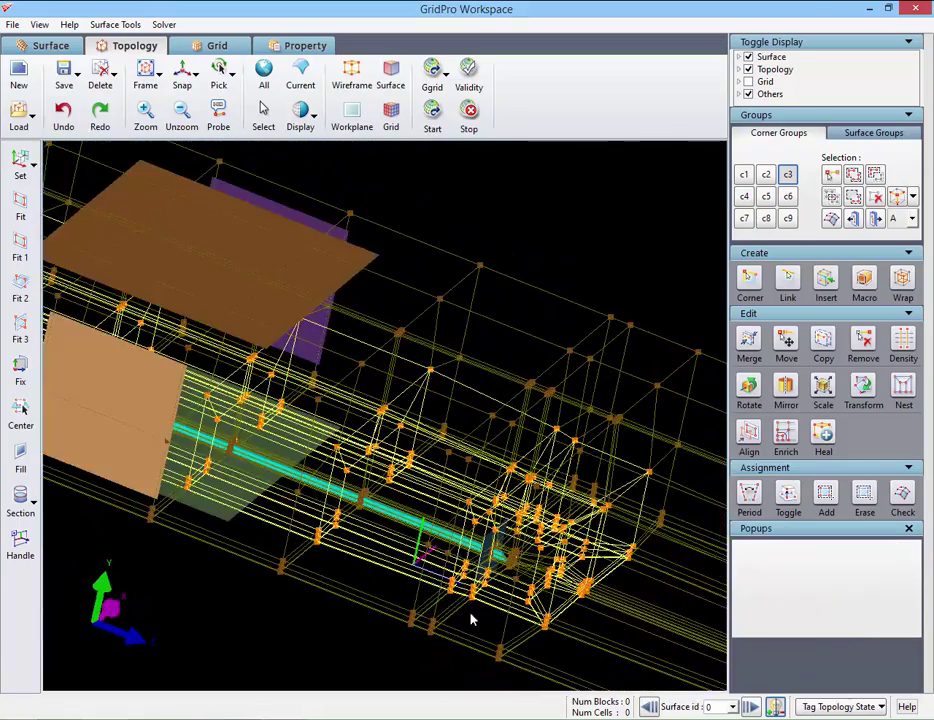
left_click_drag(473, 620, 637, 556)
left_click_drag(416, 449, 292, 532)
left_click_drag(544, 459, 405, 594)
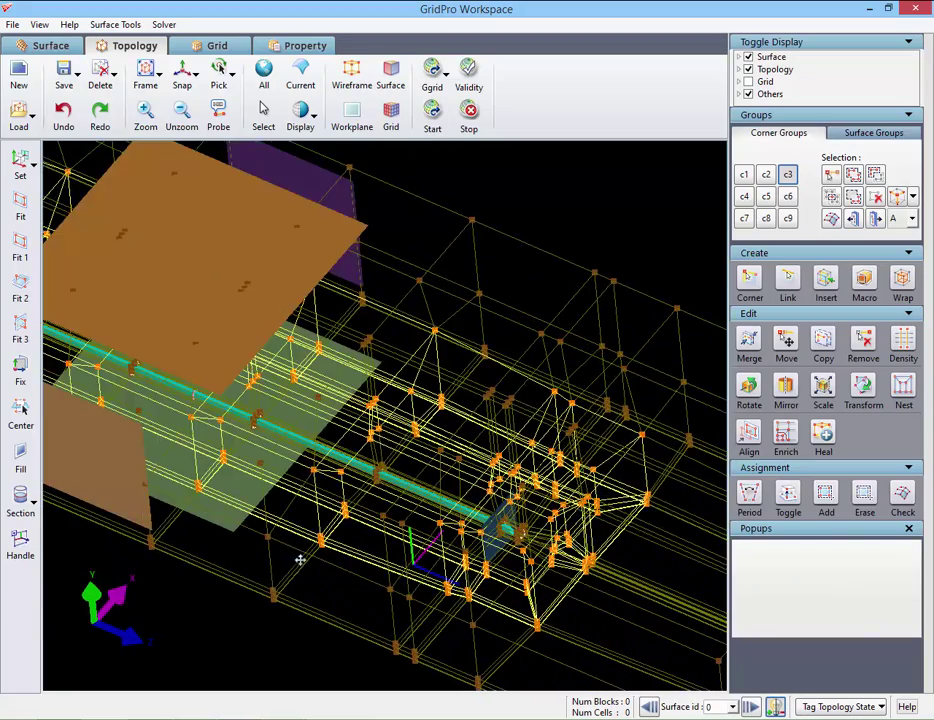
middle_click_drag(300, 560, 466, 627)
scroll(222, 540, "down", 4)
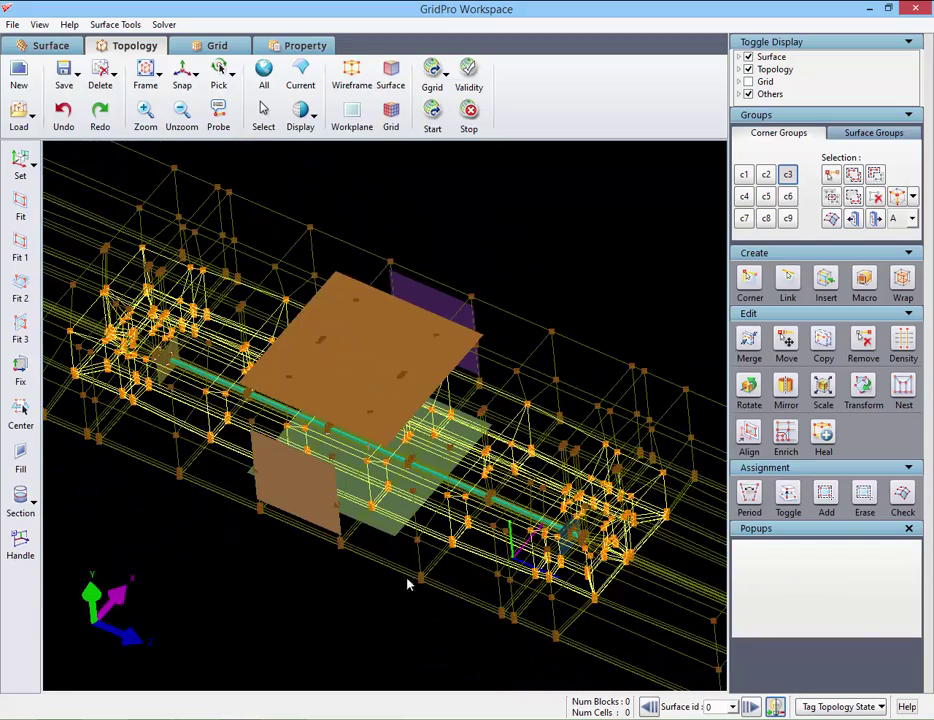
middle_click_drag(513, 591, 429, 590)
scroll(528, 628, "up", 4)
middle_click_drag(399, 543, 342, 402)
scroll(304, 490, "up", 4)
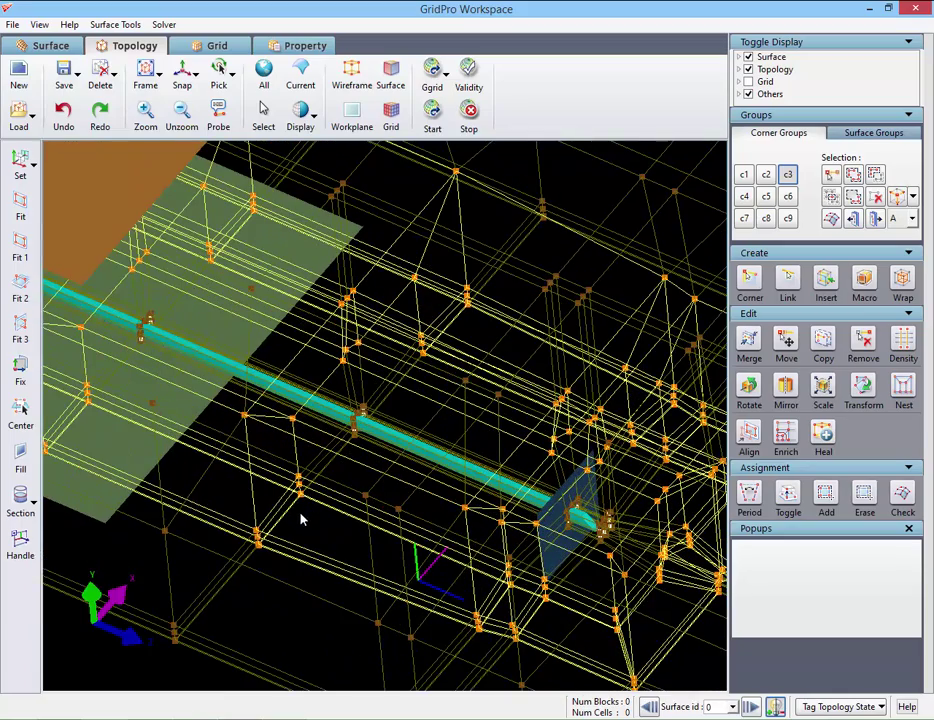
Step: Insert a sheet through the wrap layer, between the enclosing box's outer and inner corners, and make c4 the active group
key("i")
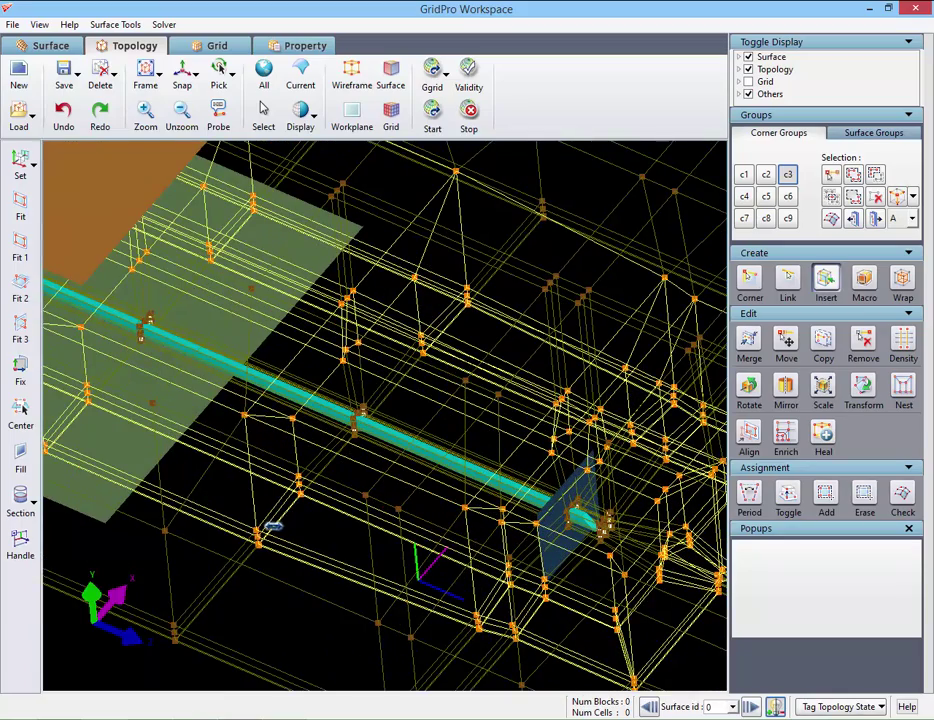
left_click(273, 527)
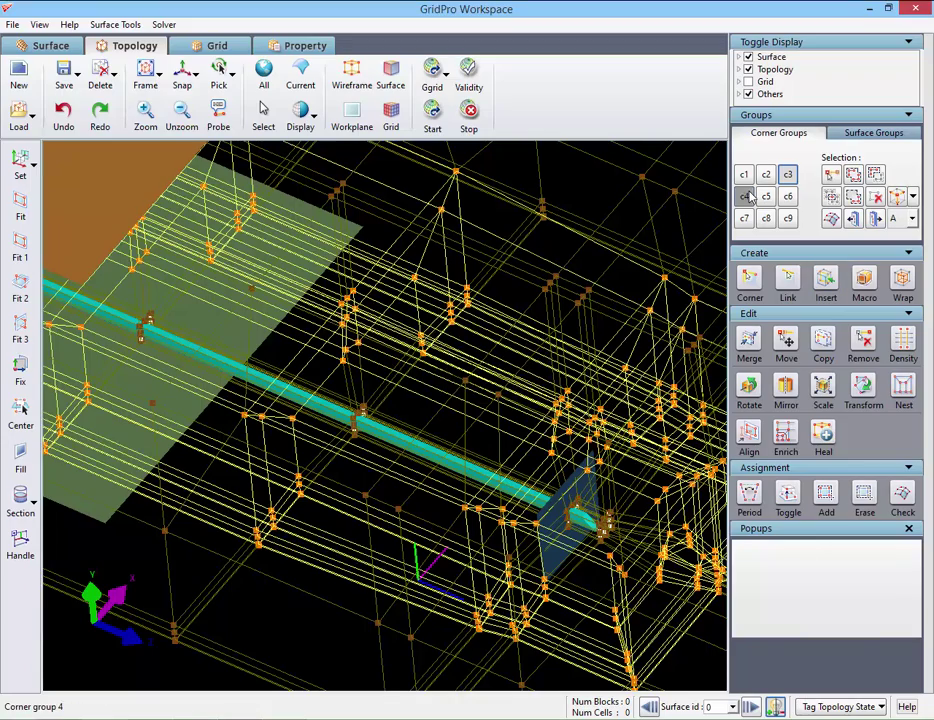
left_click(747, 196)
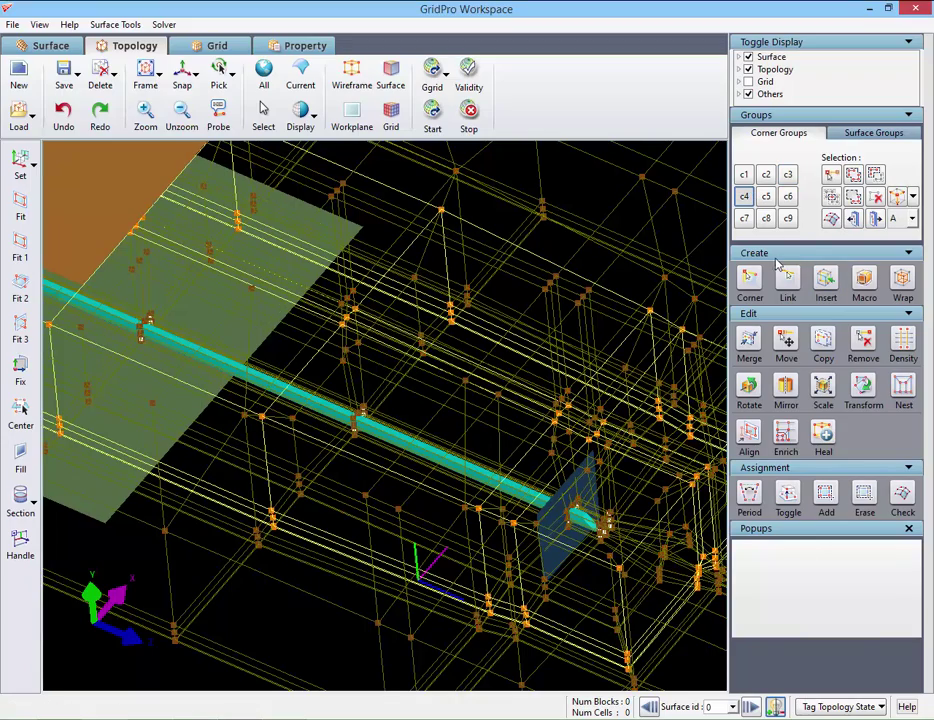
Step: Set the center of rotation on the inserted c4 sheet's lower corner at the positive-Z end and examine the sheet around it
scroll(470, 384, "down", 4)
left_click_drag(328, 320, 606, 652)
right_click(636, 502)
left_click(646, 510)
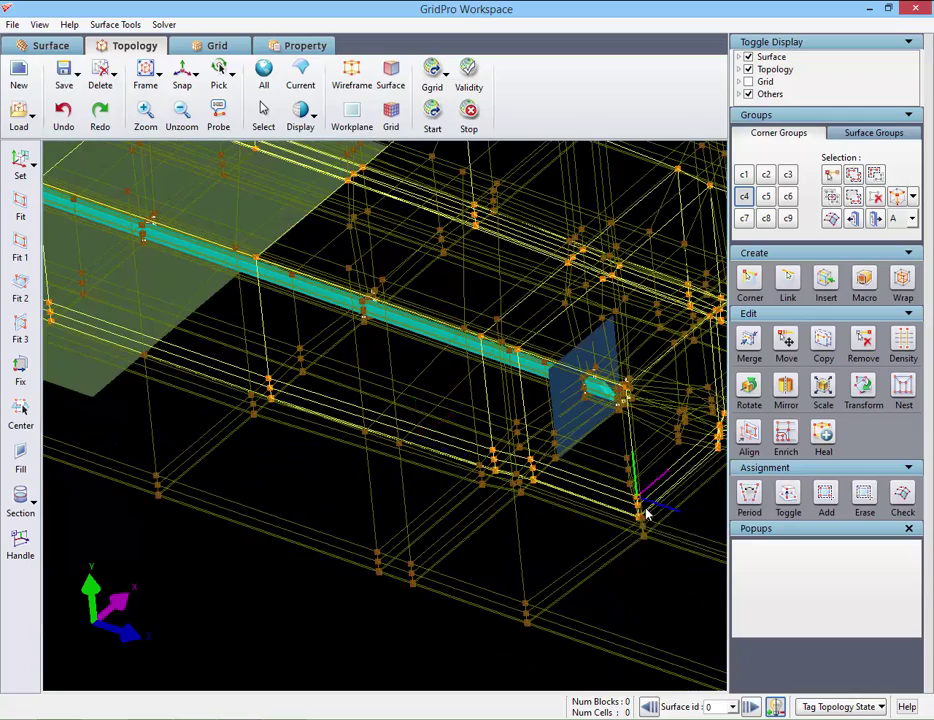
scroll(604, 543, "down", 3)
left_click_drag(584, 549, 48, 354)
left_click_drag(488, 463, 443, 351)
Step: In the snapped XY view with only c4 displayed, remove the lower central corners from c4, and hide the surfaces
left_click(183, 73)
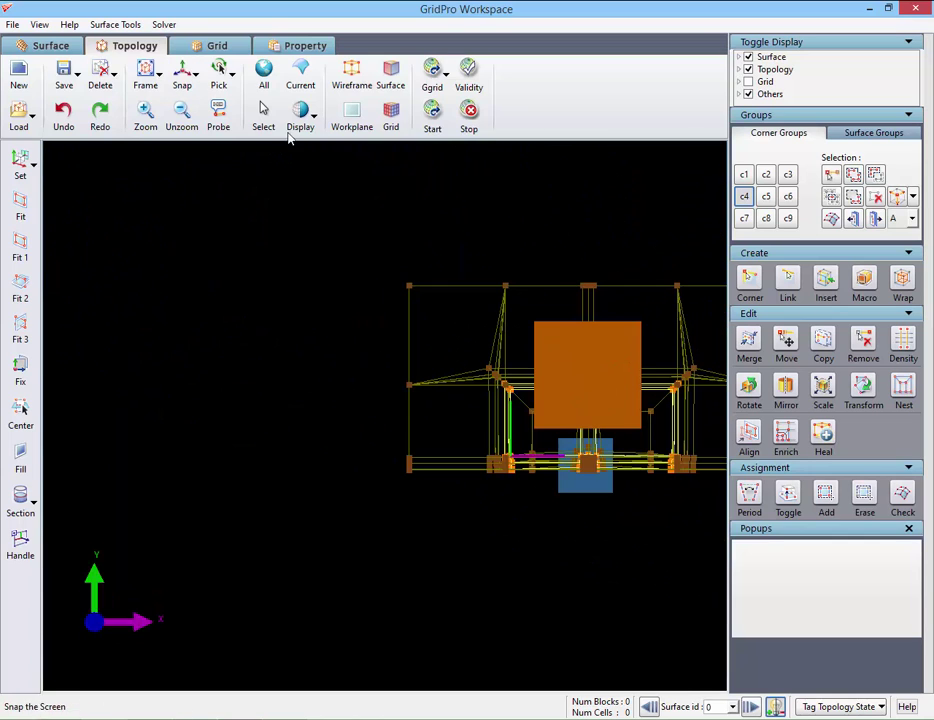
left_click(912, 218)
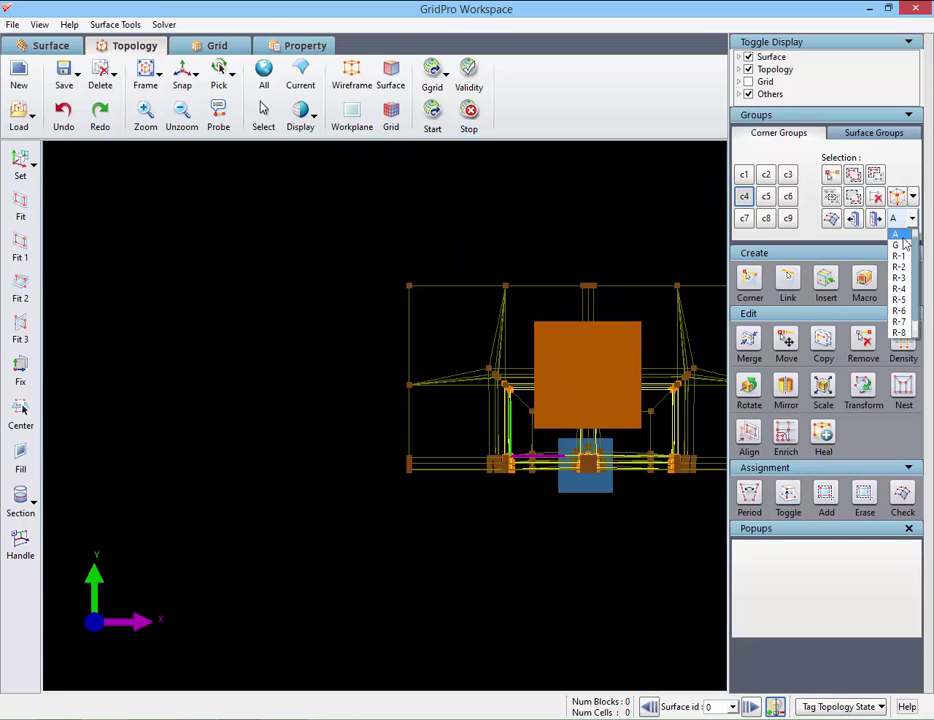
left_click(907, 250)
left_click(877, 175)
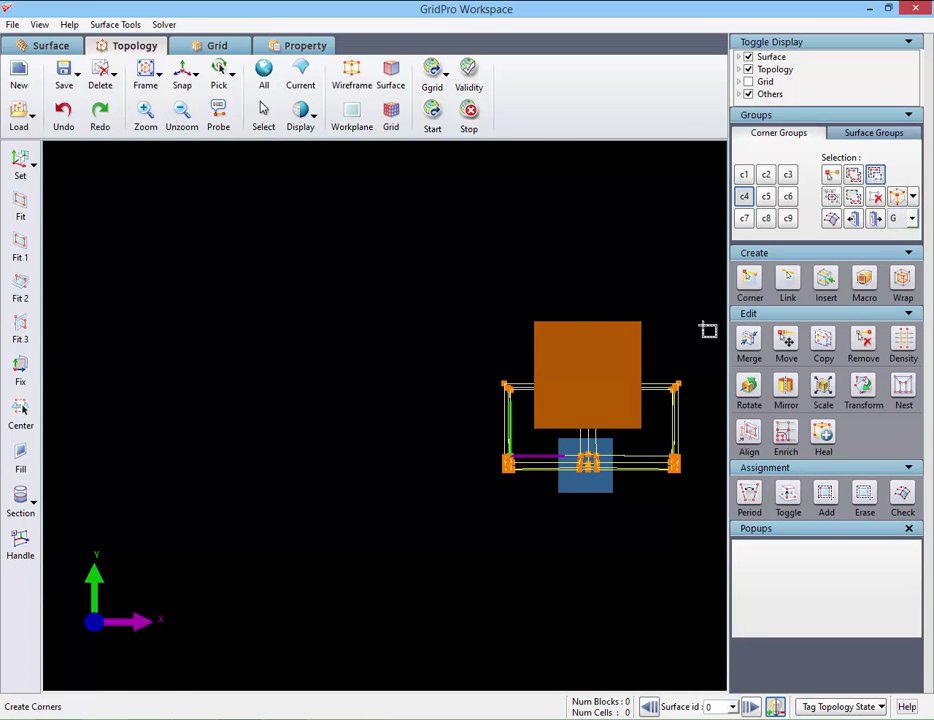
left_click_drag(555, 419, 609, 508)
left_click_drag(521, 486, 708, 628)
left_click(391, 72)
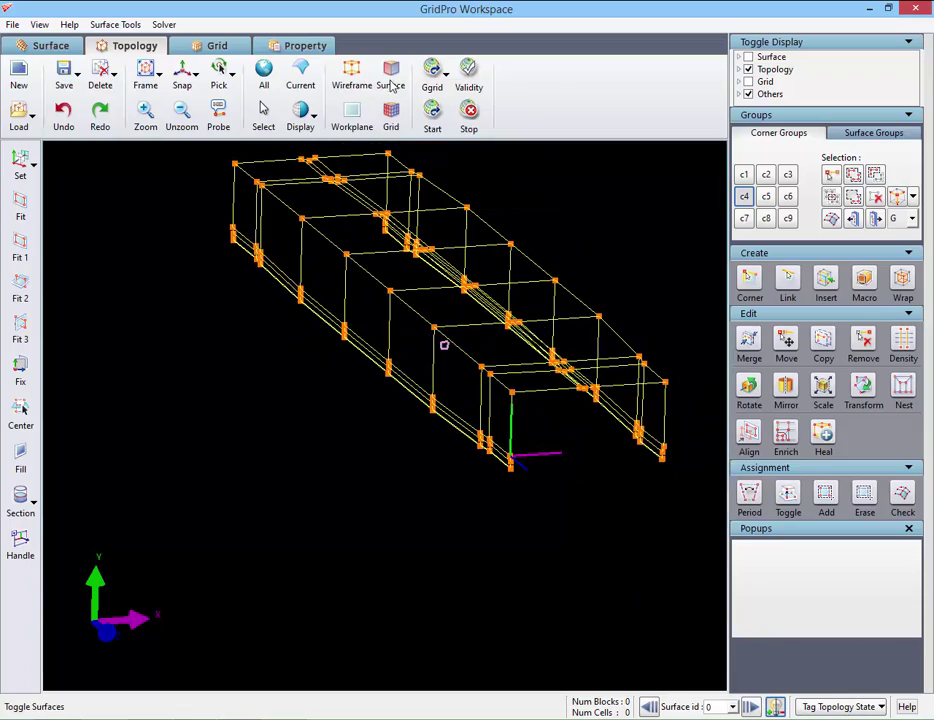
Step: Redisplay the whole topology, examine the c4 corners around the negative-Z end, and isolate c4 there
left_click(911, 220)
left_click(902, 235)
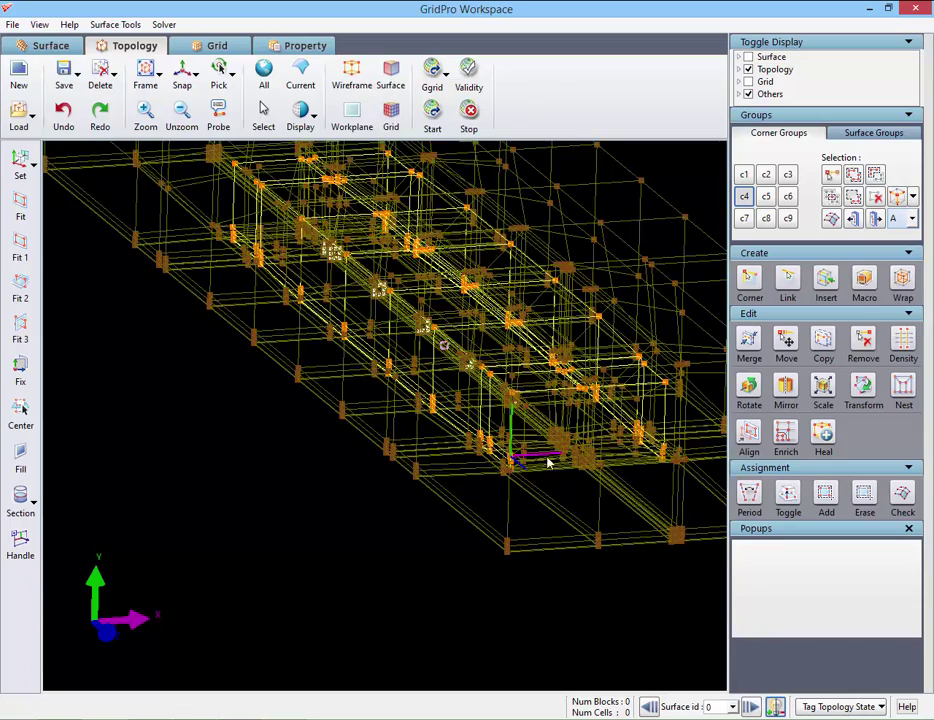
left_click_drag(550, 461, 698, 450)
left_click_drag(484, 397, 433, 489)
middle_click_drag(433, 489, 560, 617)
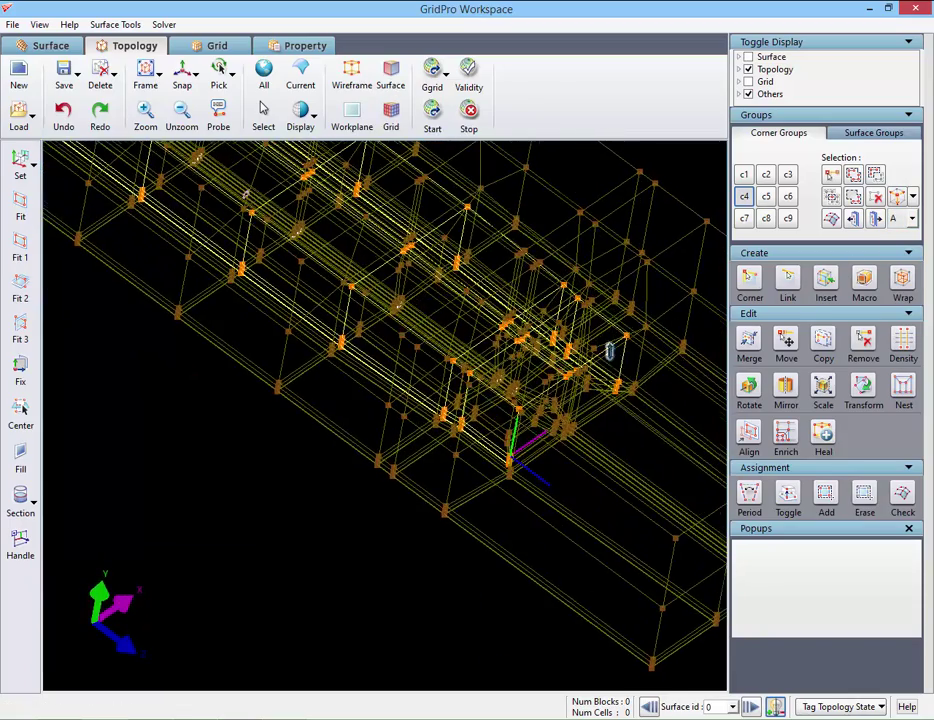
middle_click_drag(609, 350, 453, 492)
middle_click_drag(291, 576, 298, 474)
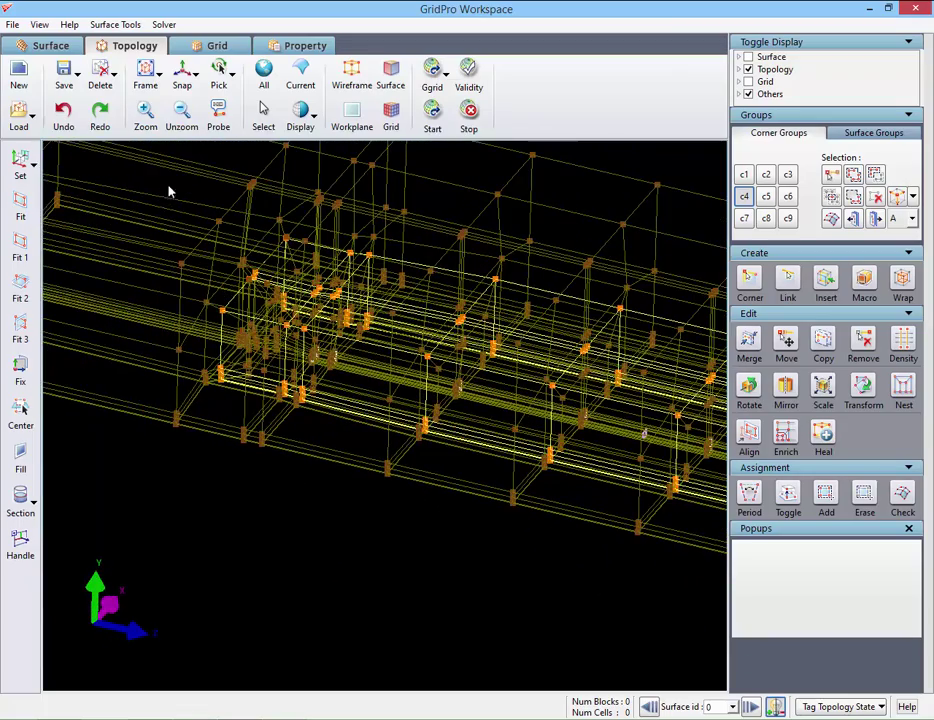
left_click_drag(178, 189, 347, 450)
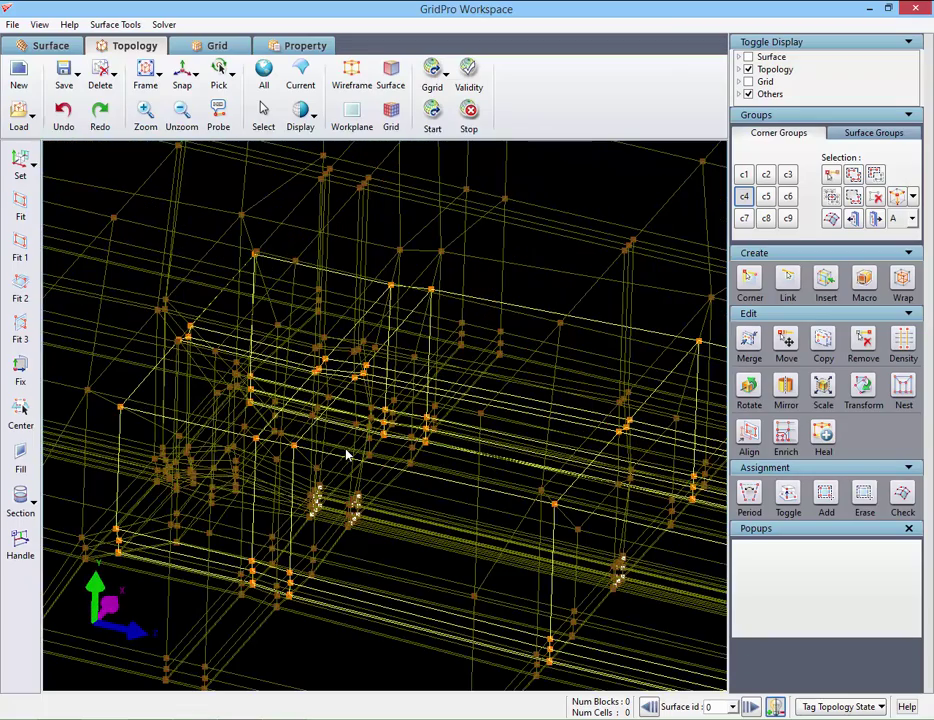
left_click(912, 219)
left_click(899, 245)
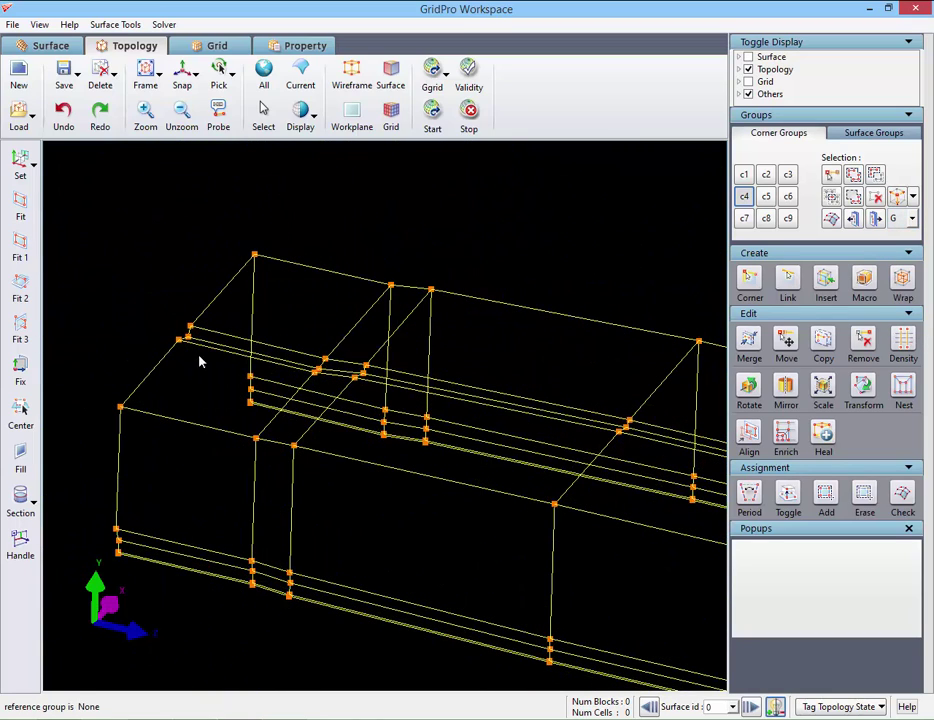
Step: Make c5 the active group and start adding corners to it by box selection
left_click(765, 197)
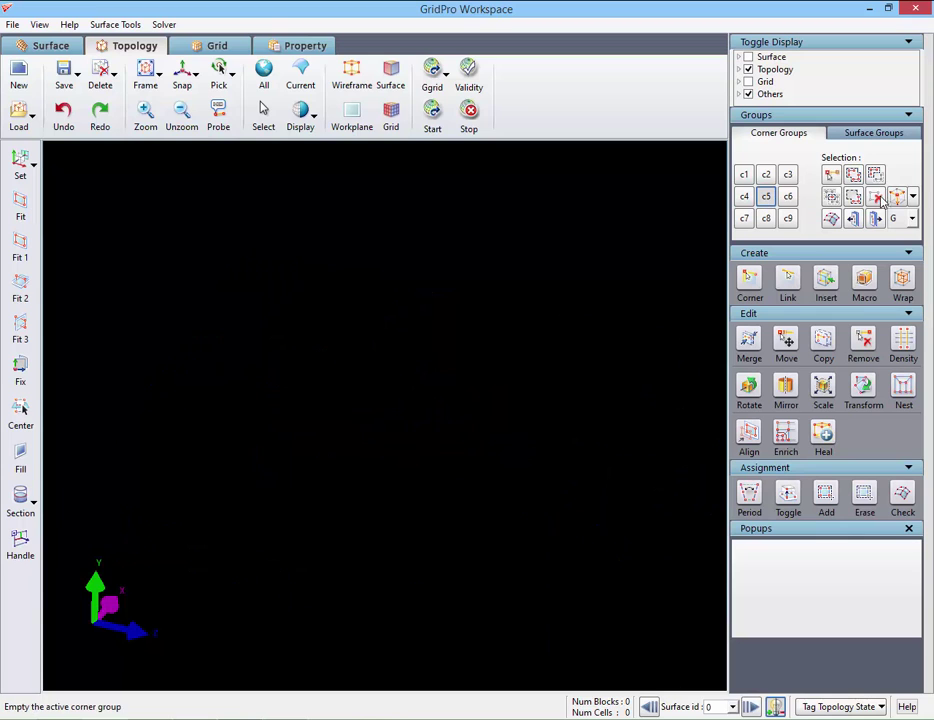
left_click(852, 176)
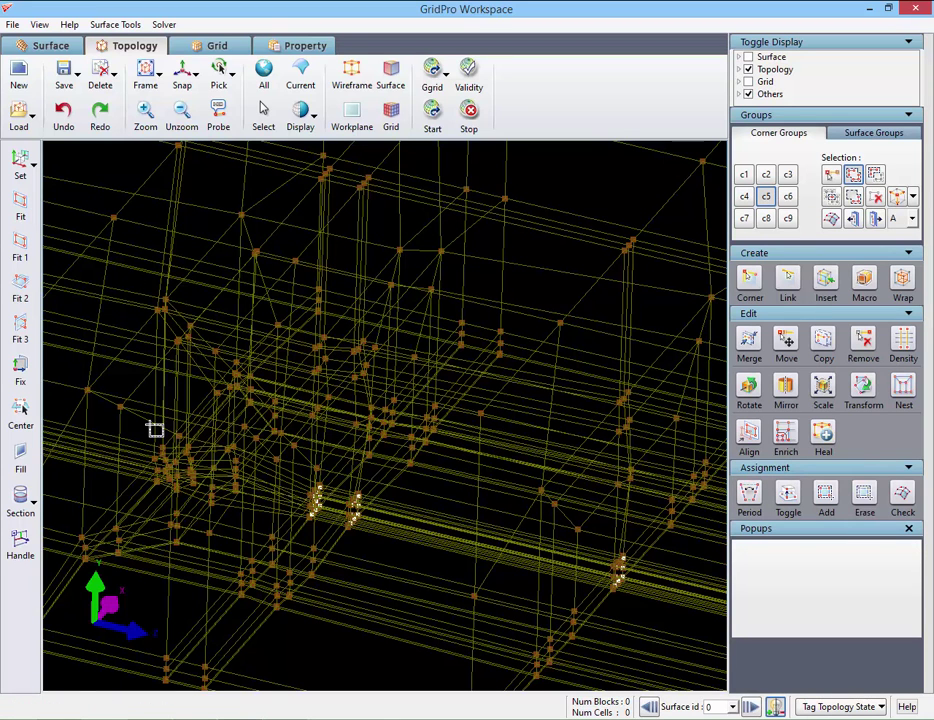